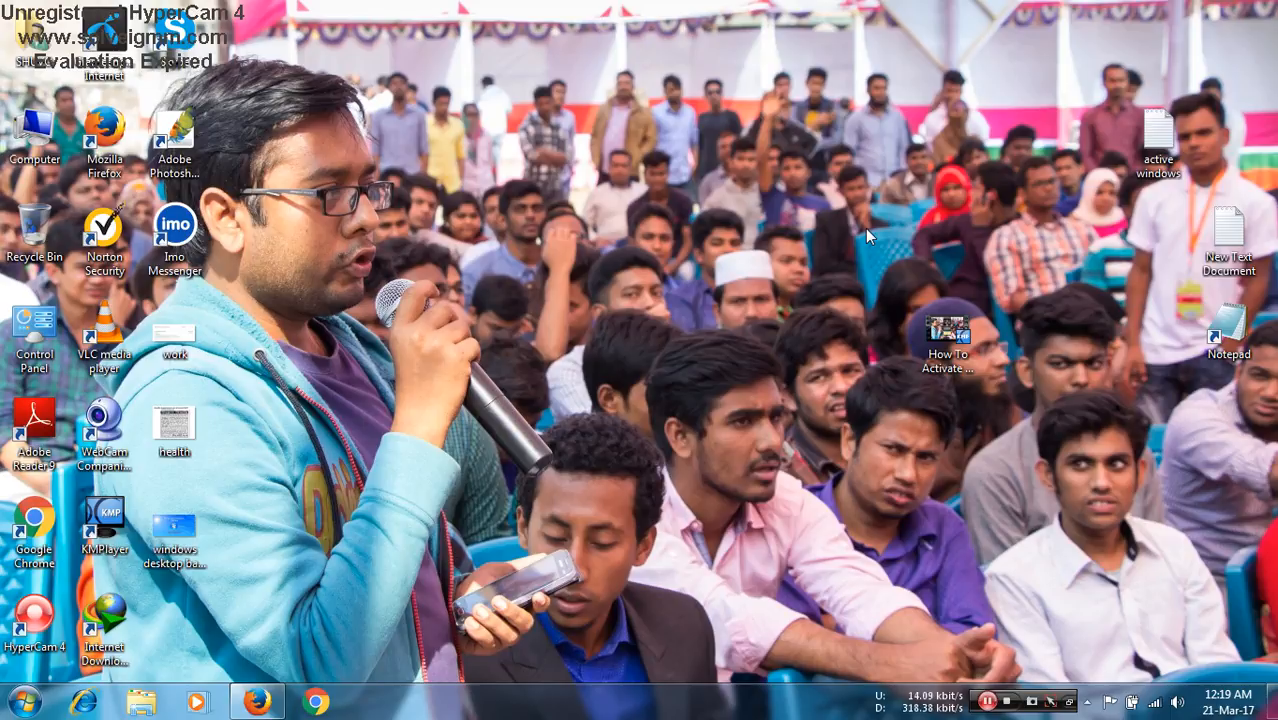
- Switch to Firefox and upload the "How To Activate Windows 7" video from the Desktop folder to YouTube
left_click(257, 701)
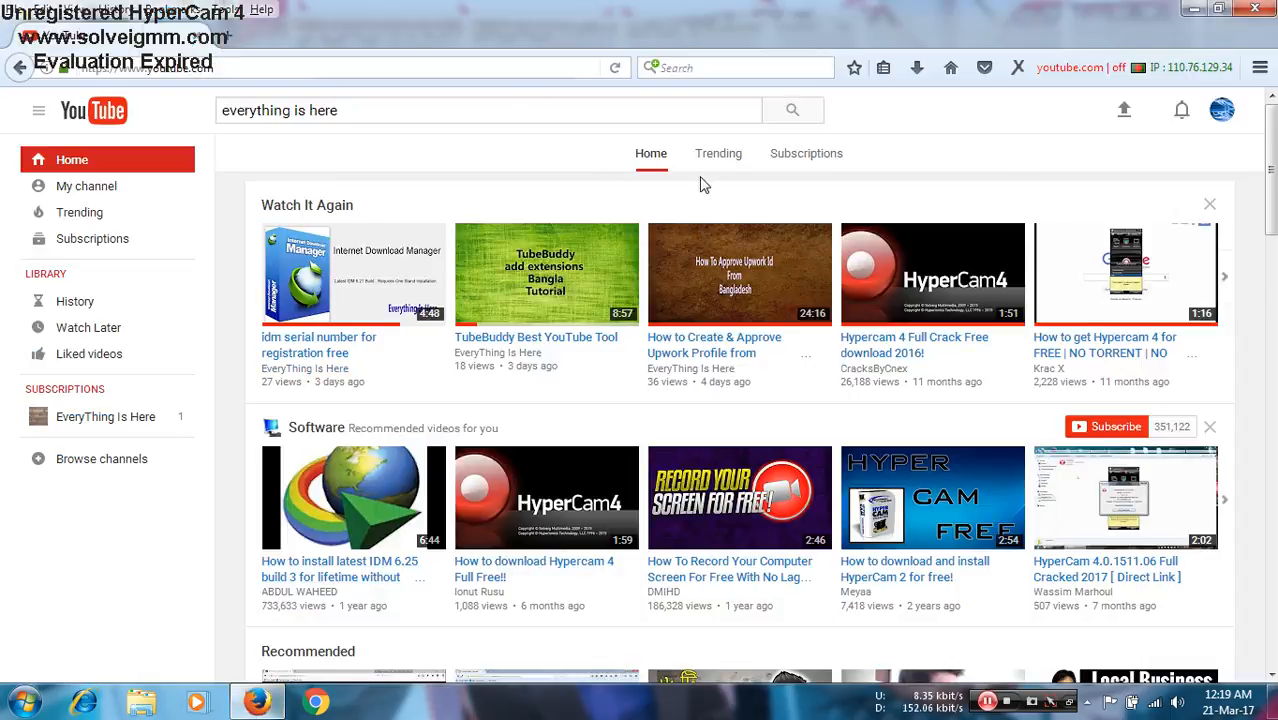
left_click(1125, 115)
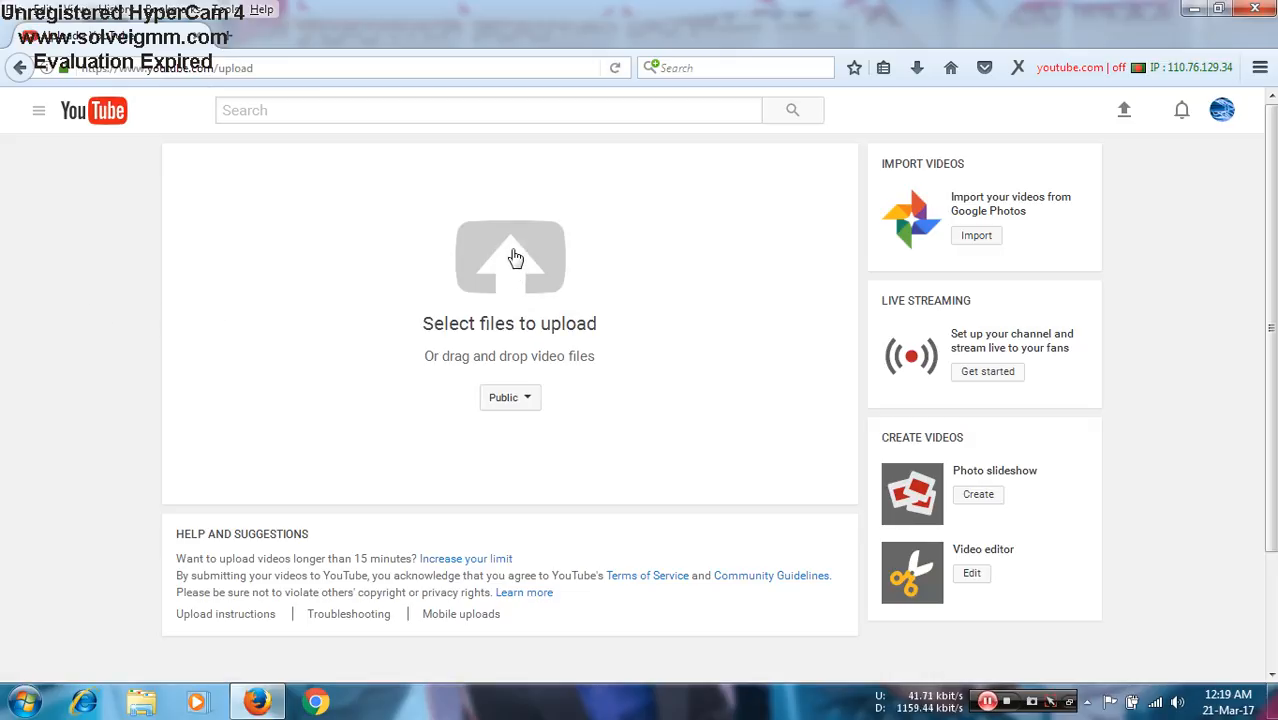
left_click(515, 258)
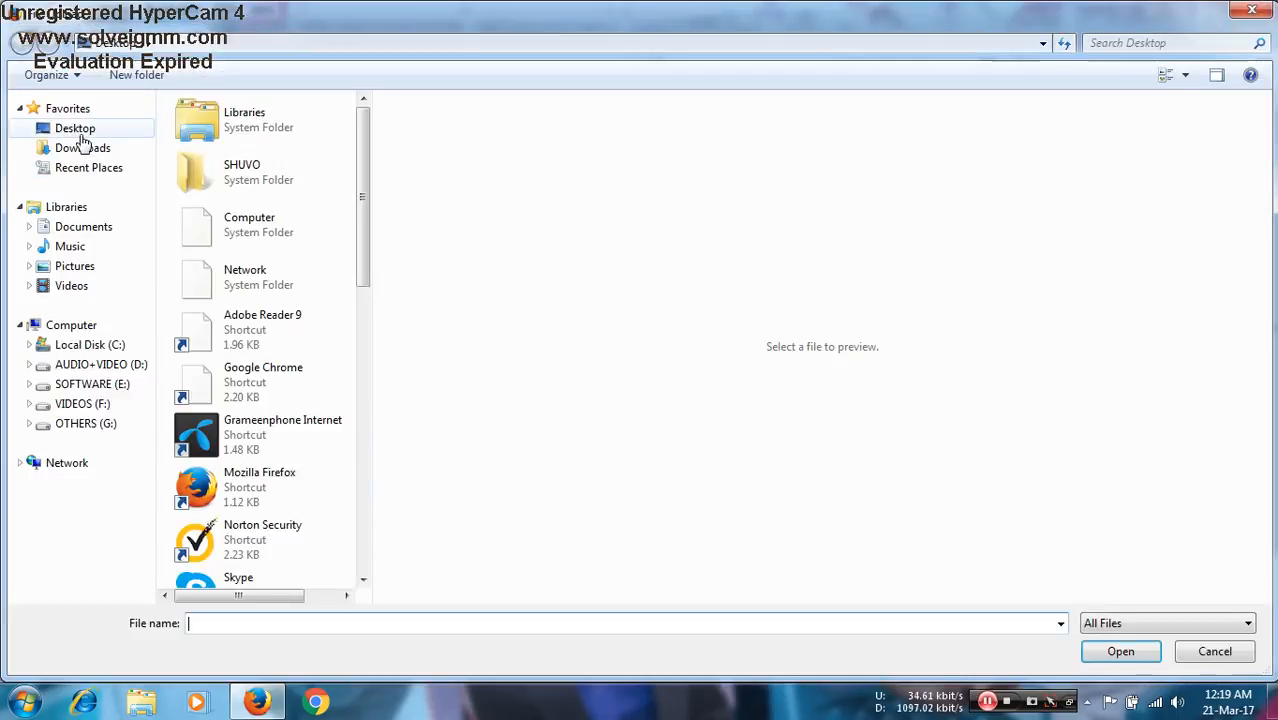
left_click(80, 132)
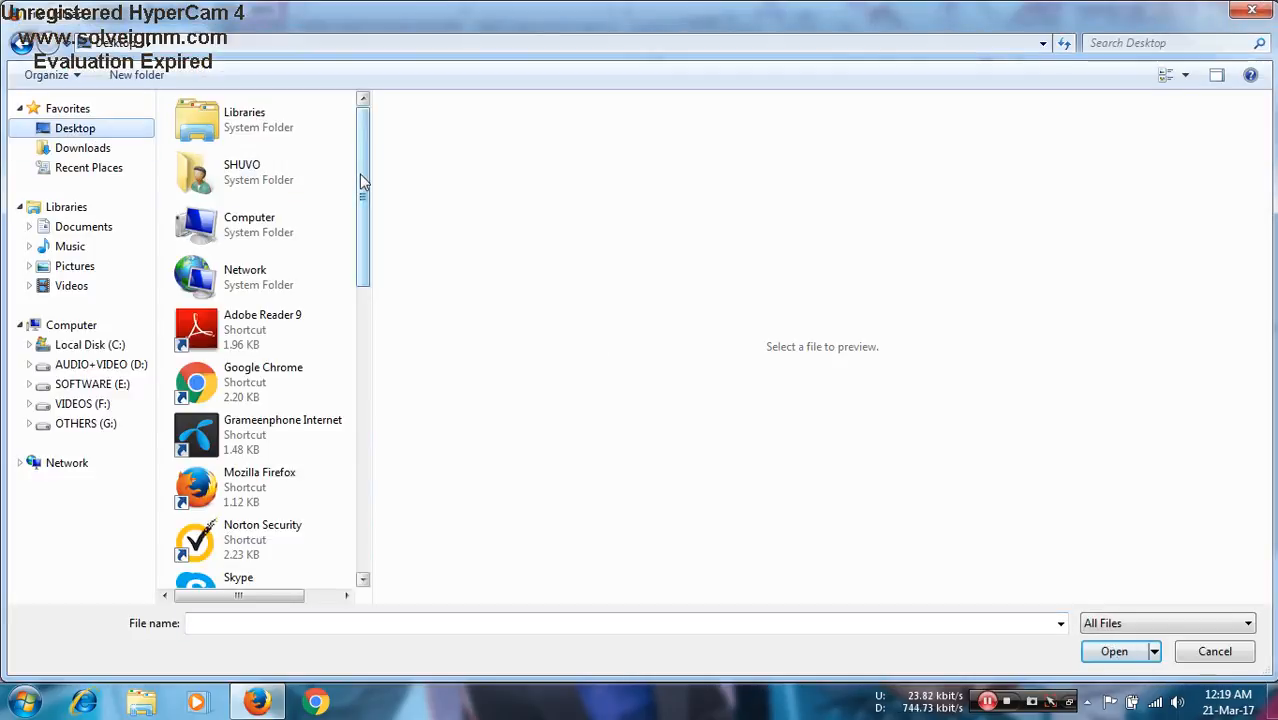
left_click_drag(359, 173, 362, 295)
scroll(365, 364, "down", 5)
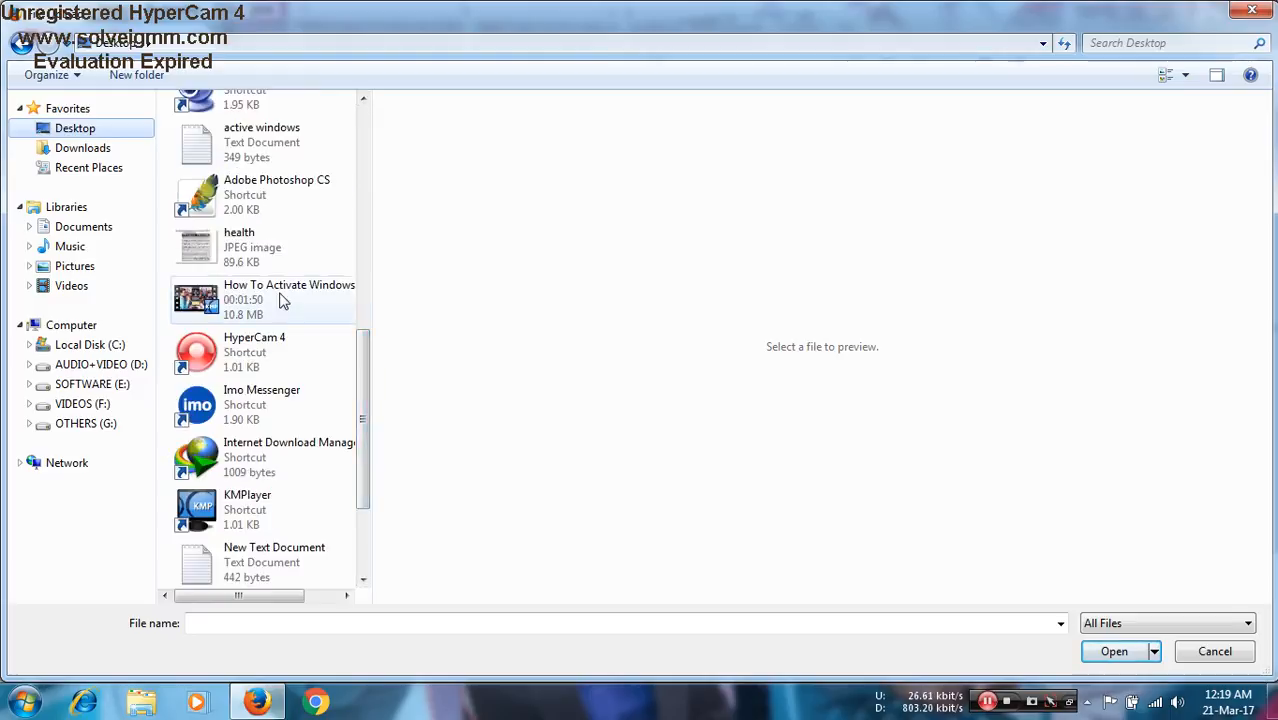
double_click(282, 300)
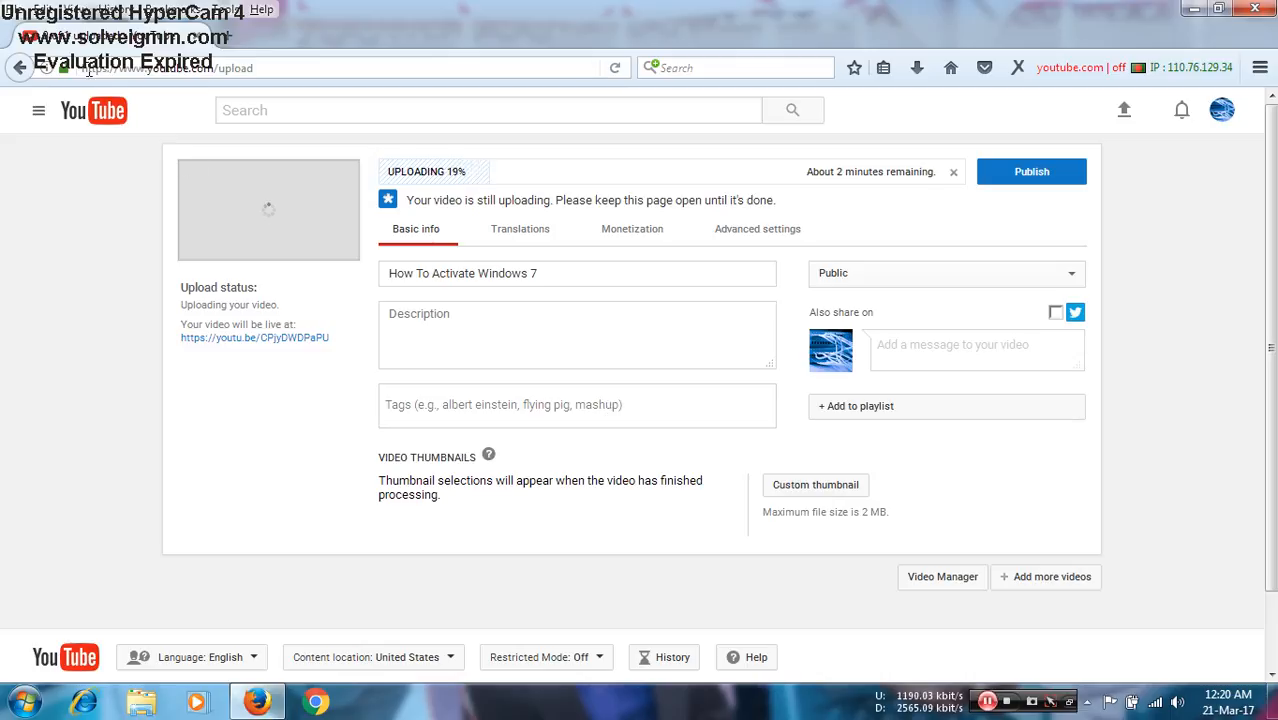
- Open the YouTube home page in a new browser tab while the video uploads
left_click(240, 37)
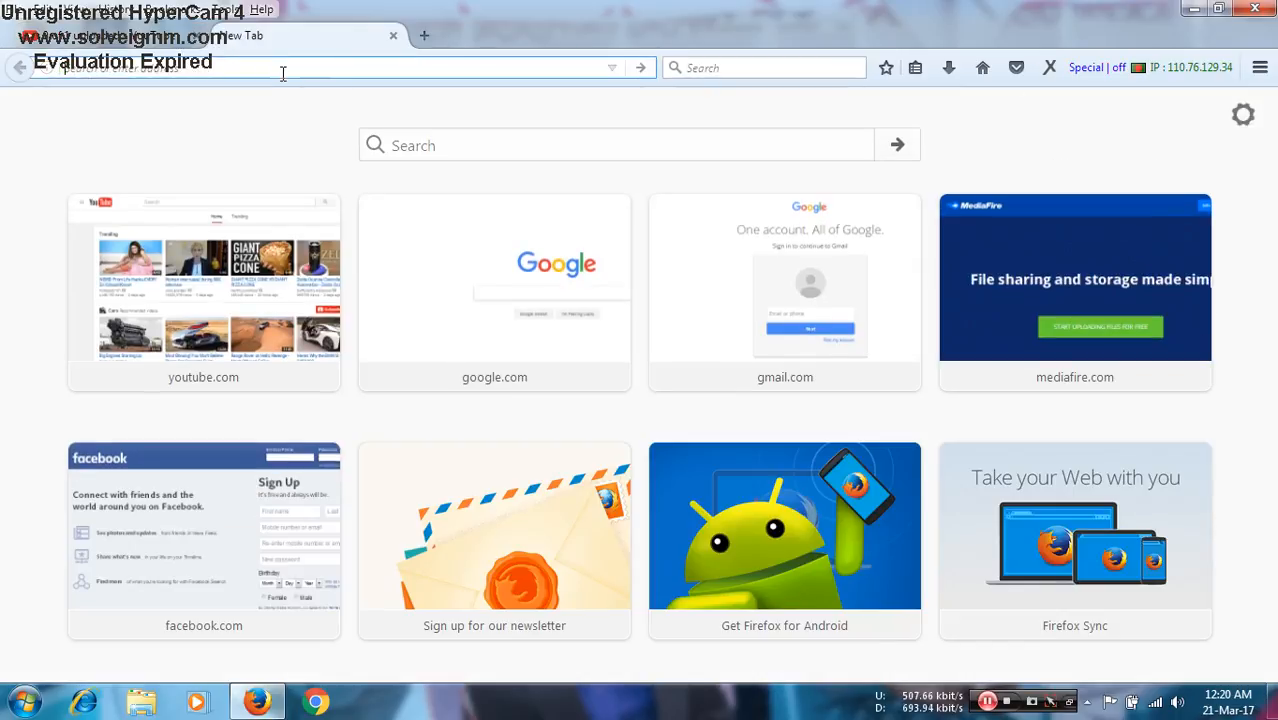
type("youtube.com/")
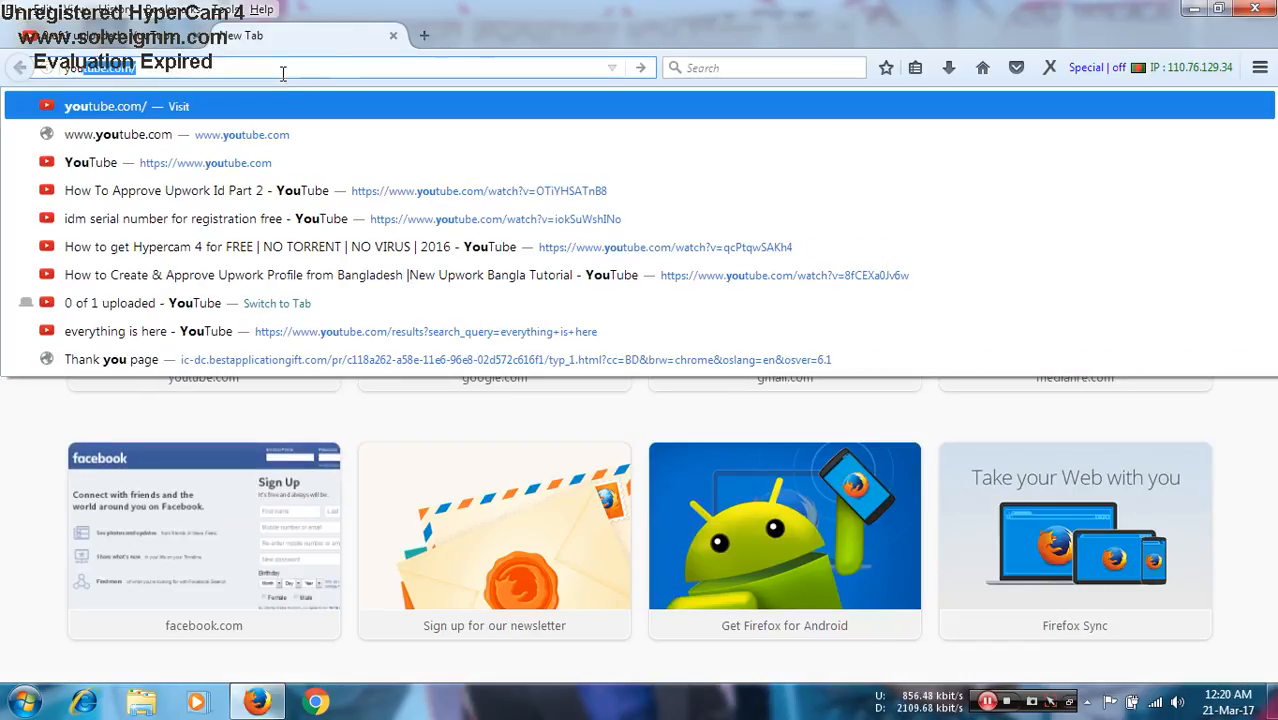
key("Return")
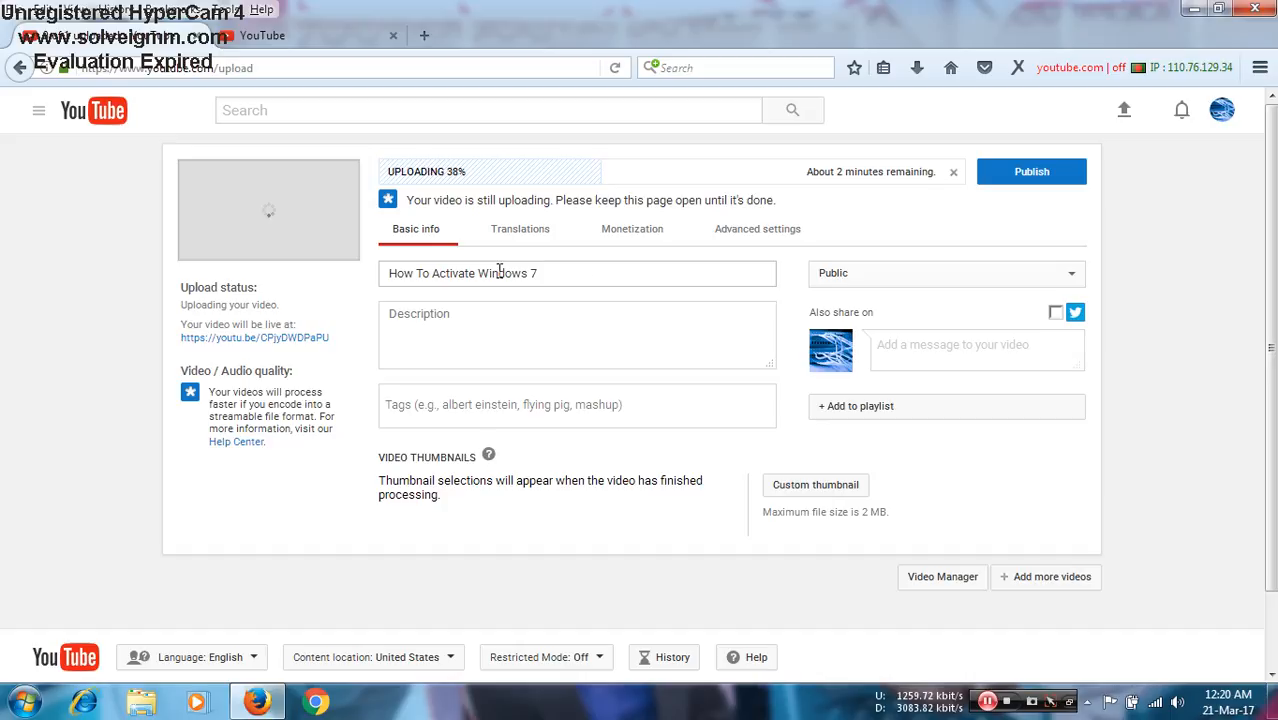
- Copy the uploaded video's title, search YouTube for "How To Activate Windows 7" in the second tab and look through the results
left_click(568, 272)
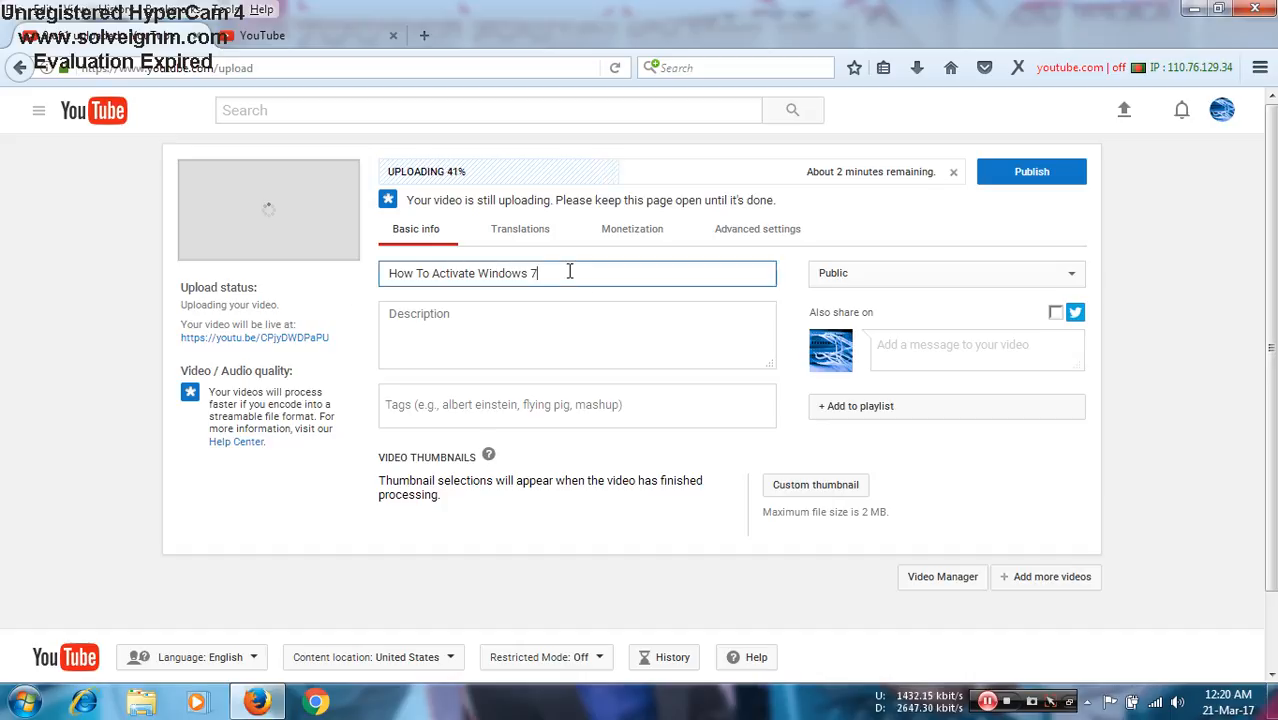
key("ctrl+a")
key("ctrl+c")
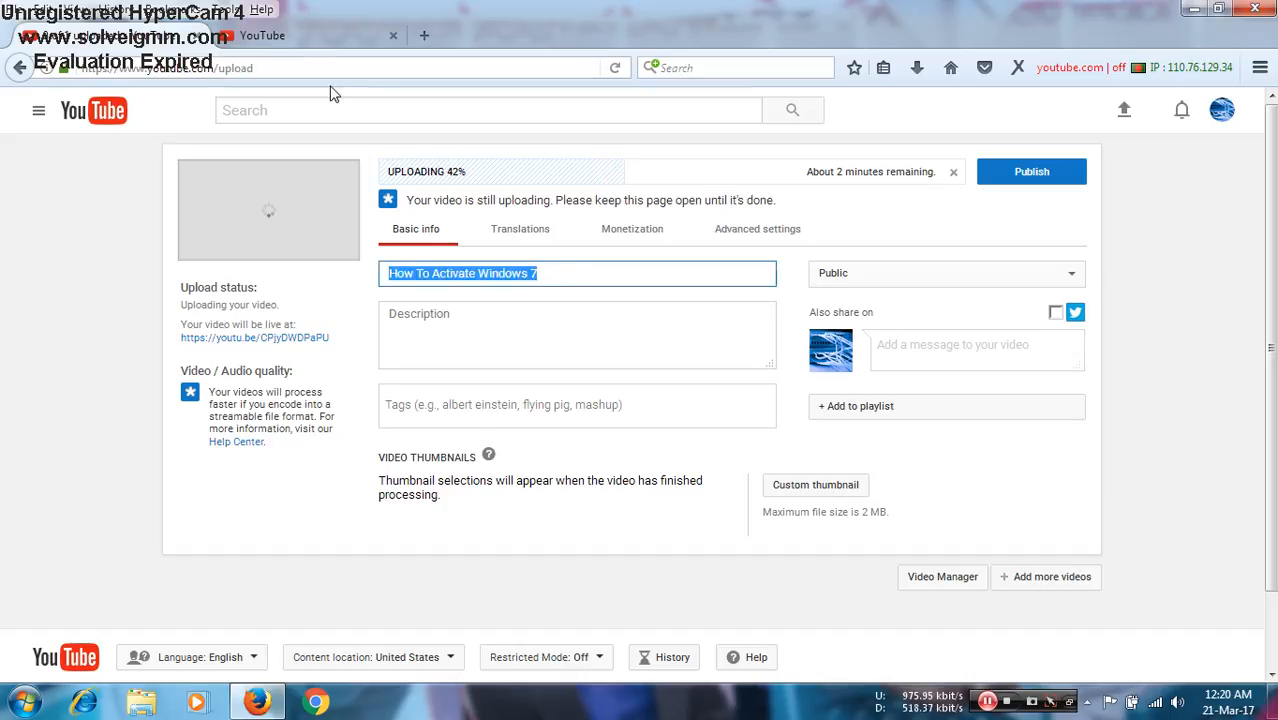
left_click(300, 35)
right_click(408, 108)
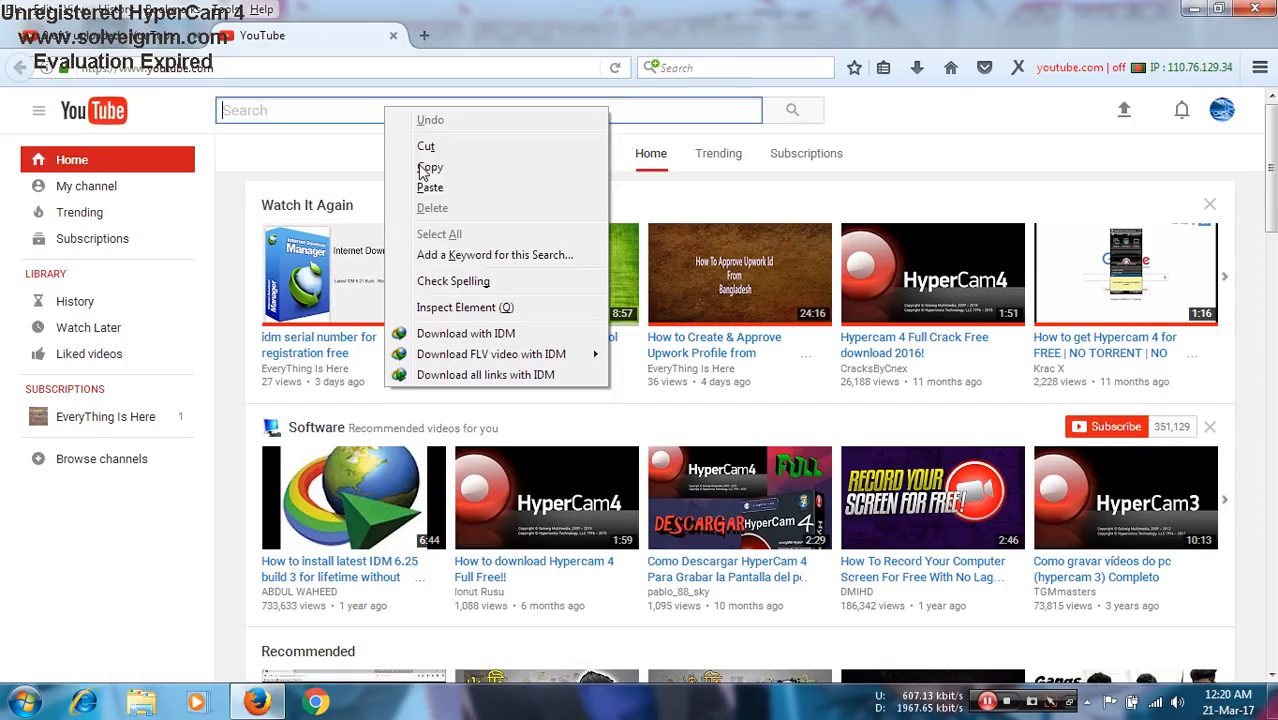
left_click(420, 183)
key("Return")
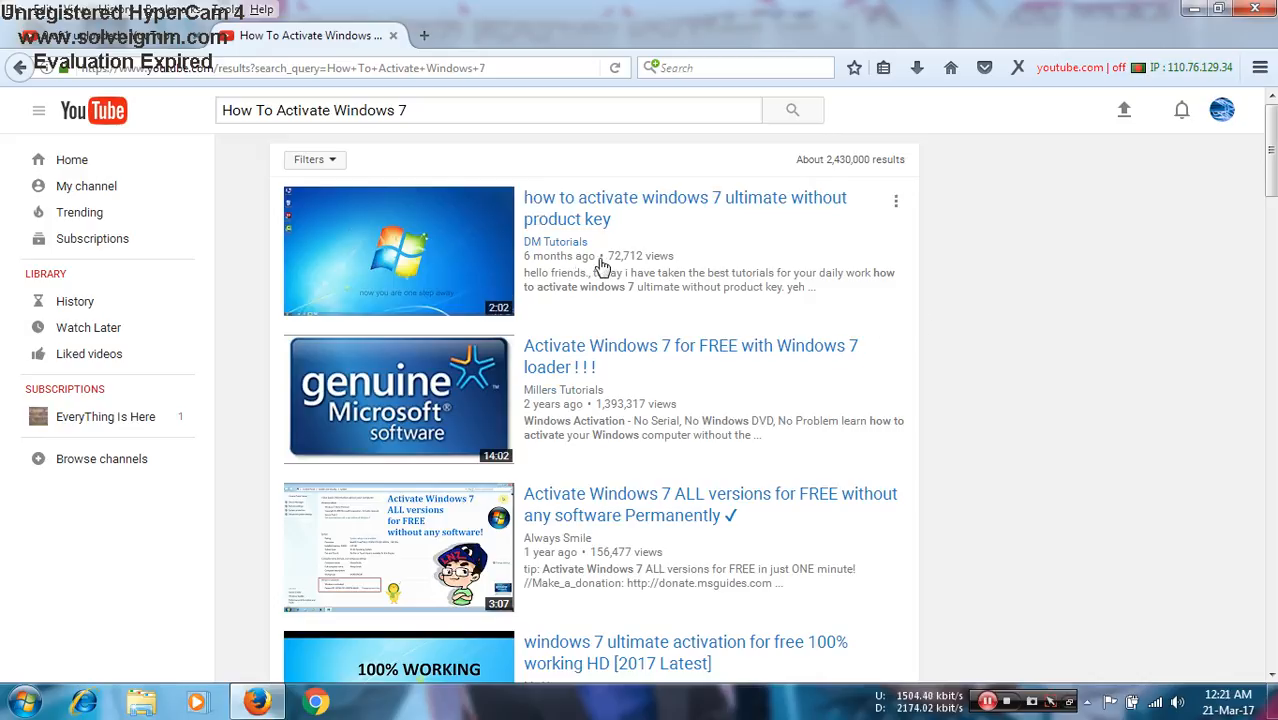
scroll(819, 280, "down", 2)
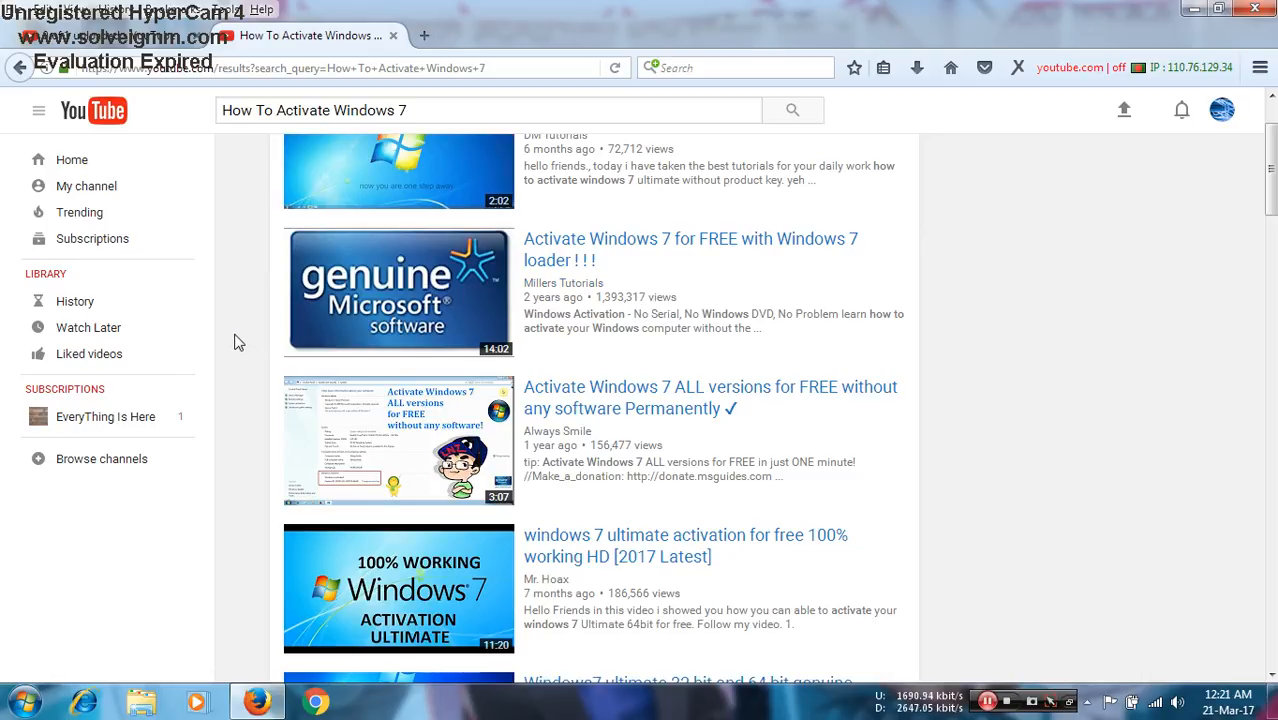
scroll(238, 344, "up", 2)
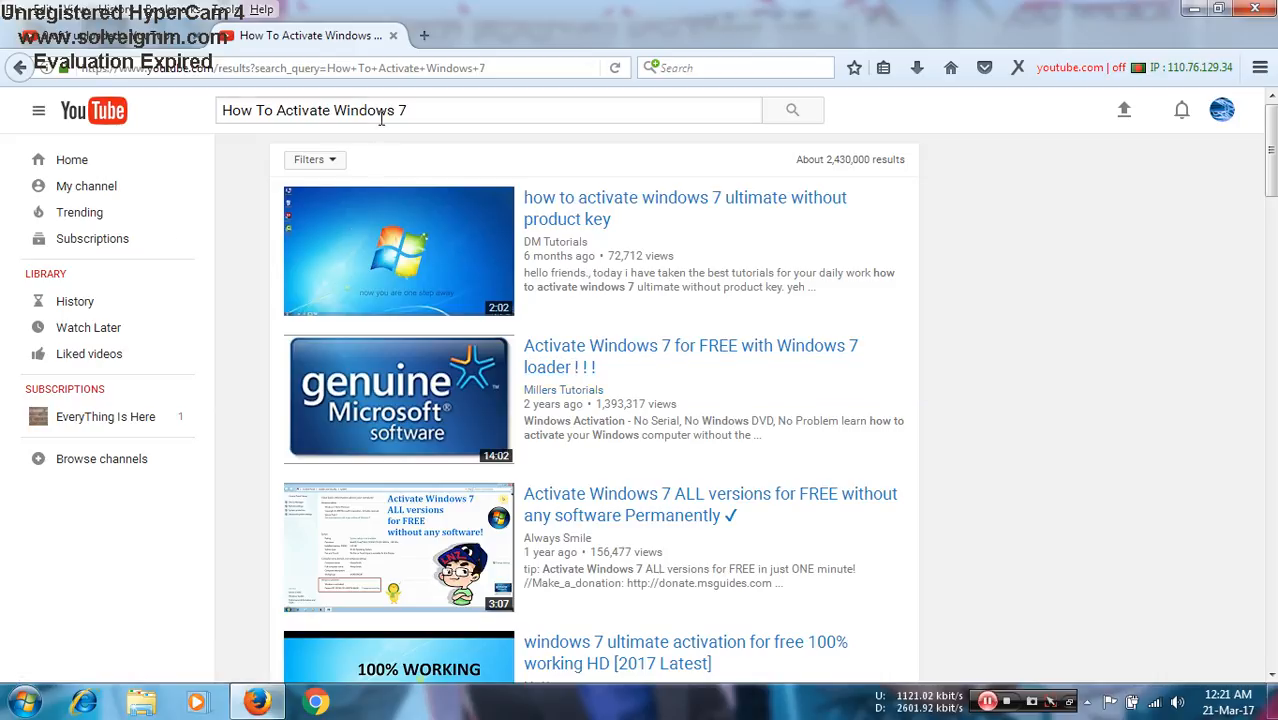
- Return to the video's upload details page and place the cursor in the empty description
triple_click(419, 110)
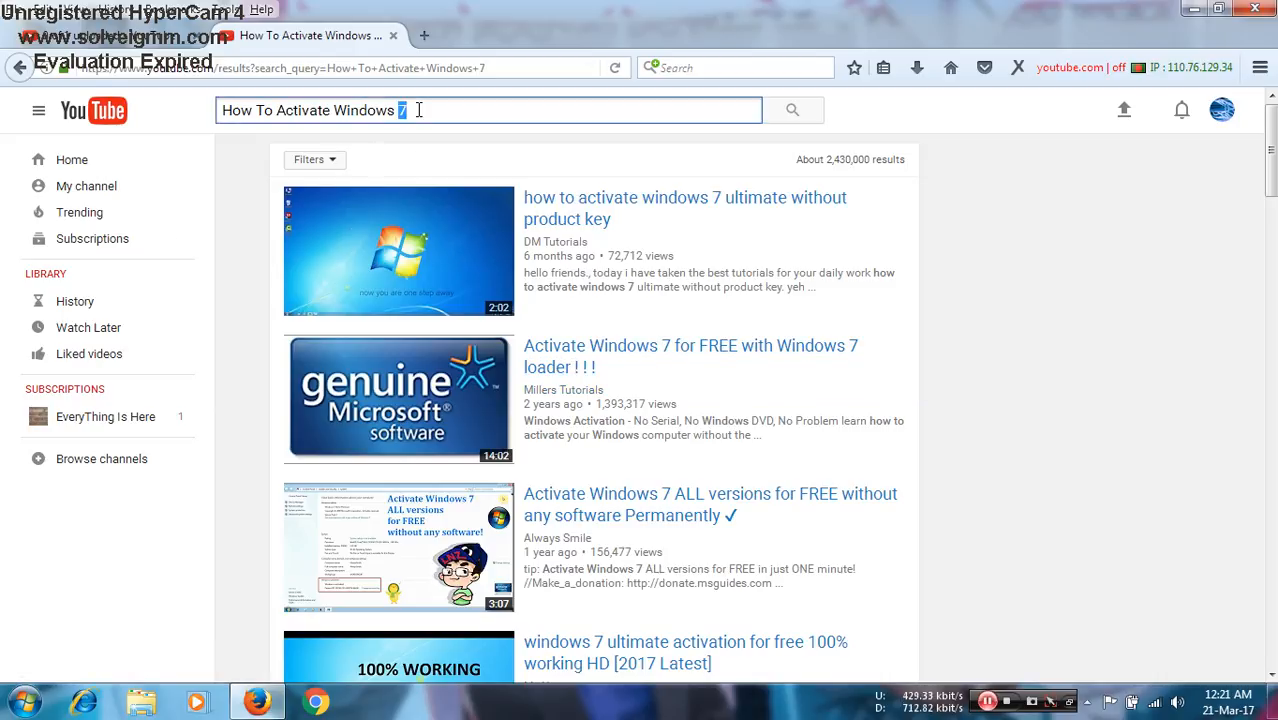
left_click(112, 11)
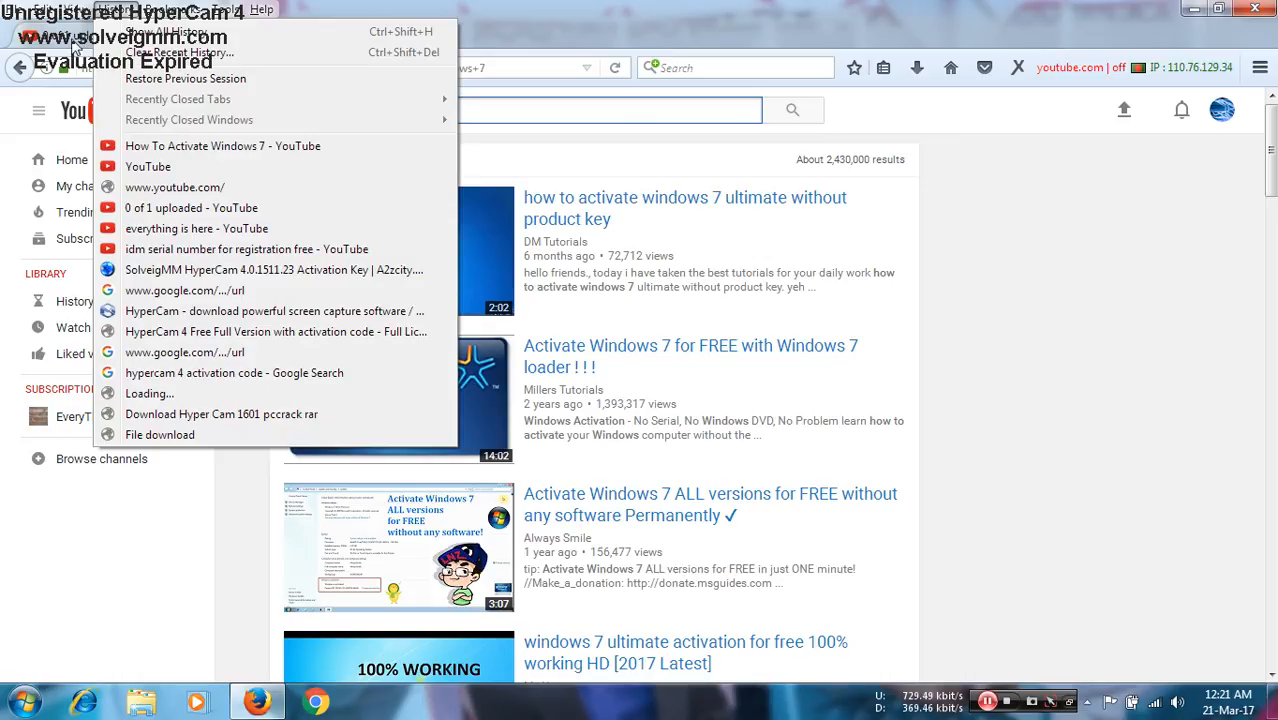
left_click(197, 146)
left_click(483, 322)
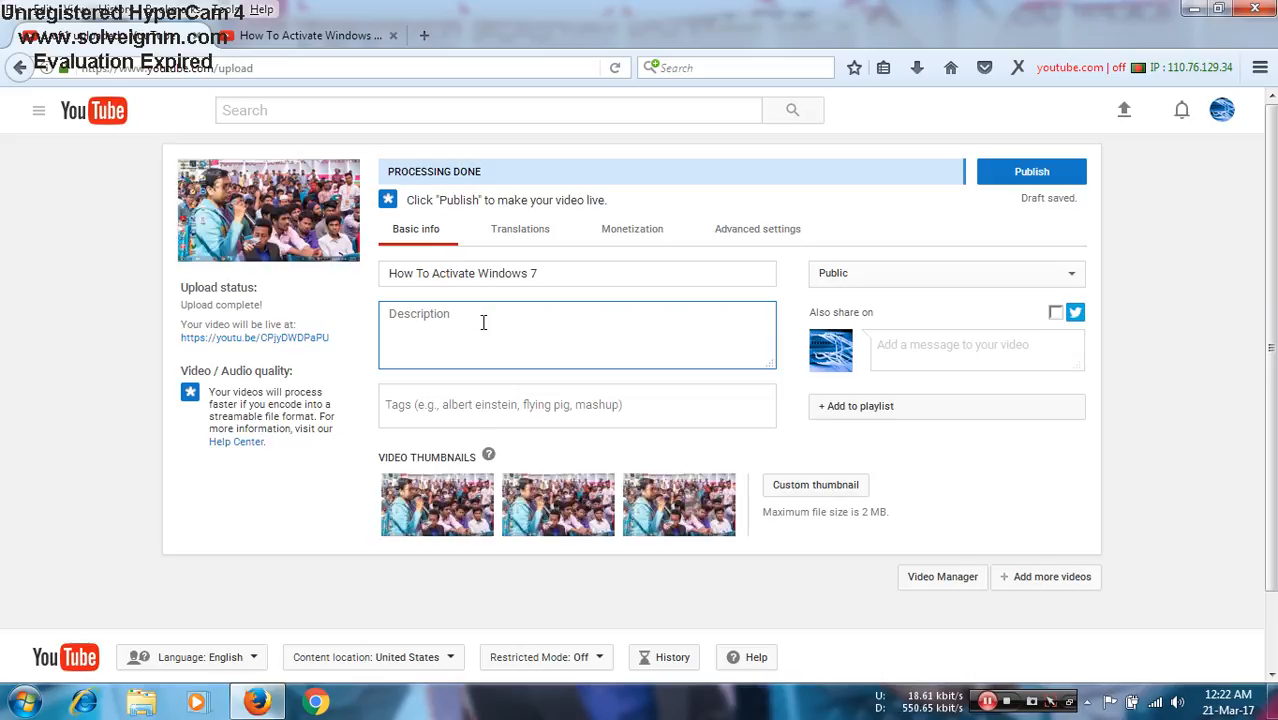
- Open the "active windows" text file on the desktop and copy its description text, from "For Genuine" through "Thanks for watching."
left_click(1251, 9)
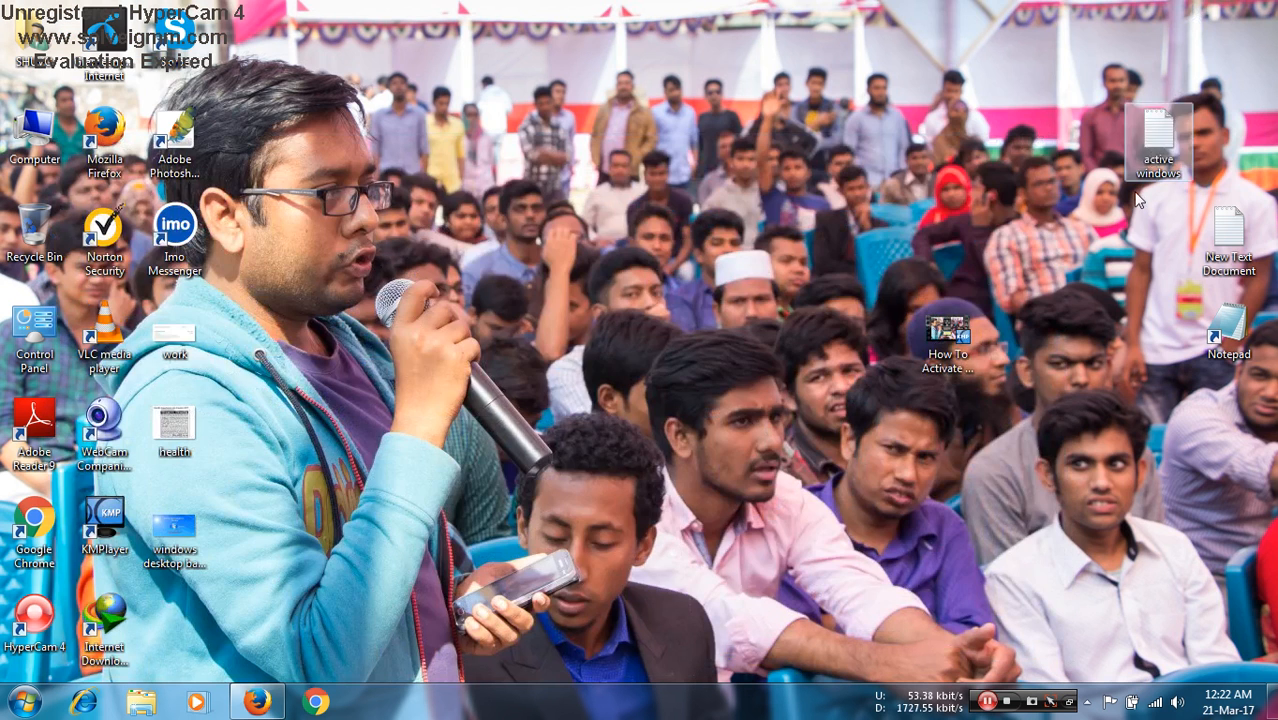
double_click(1152, 132)
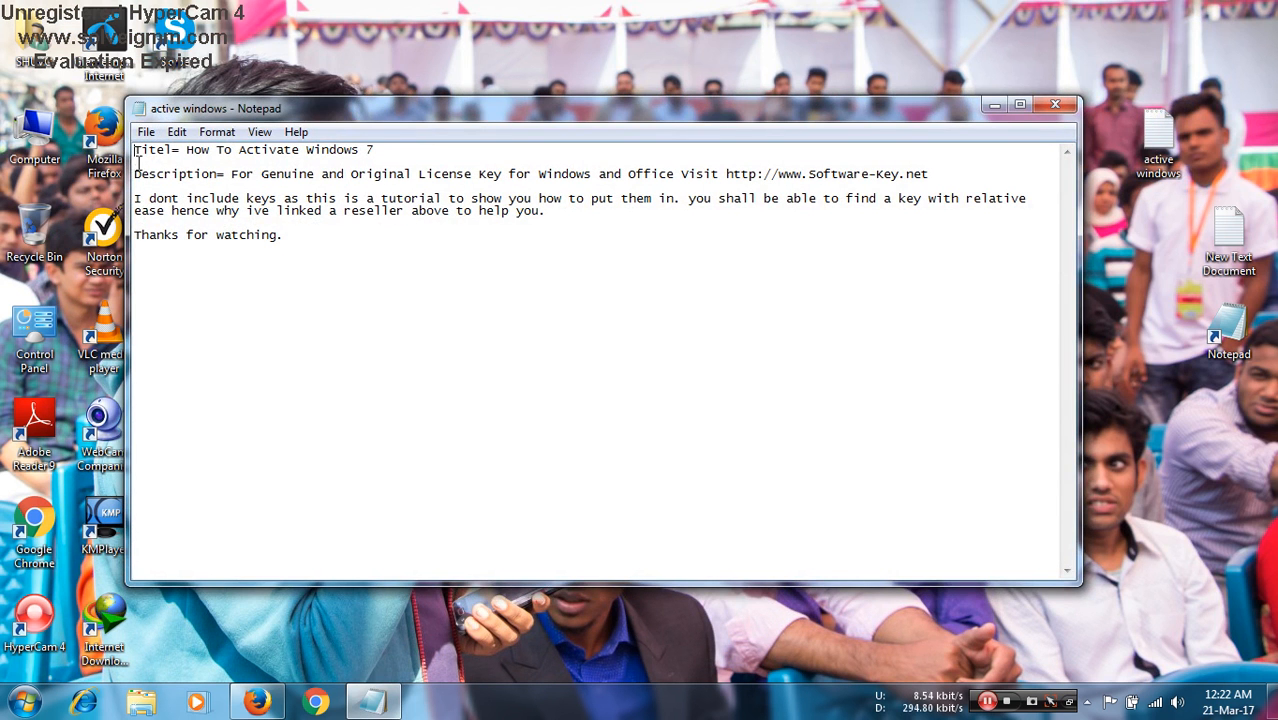
left_click(232, 173)
left_click_drag(232, 173, 330, 234)
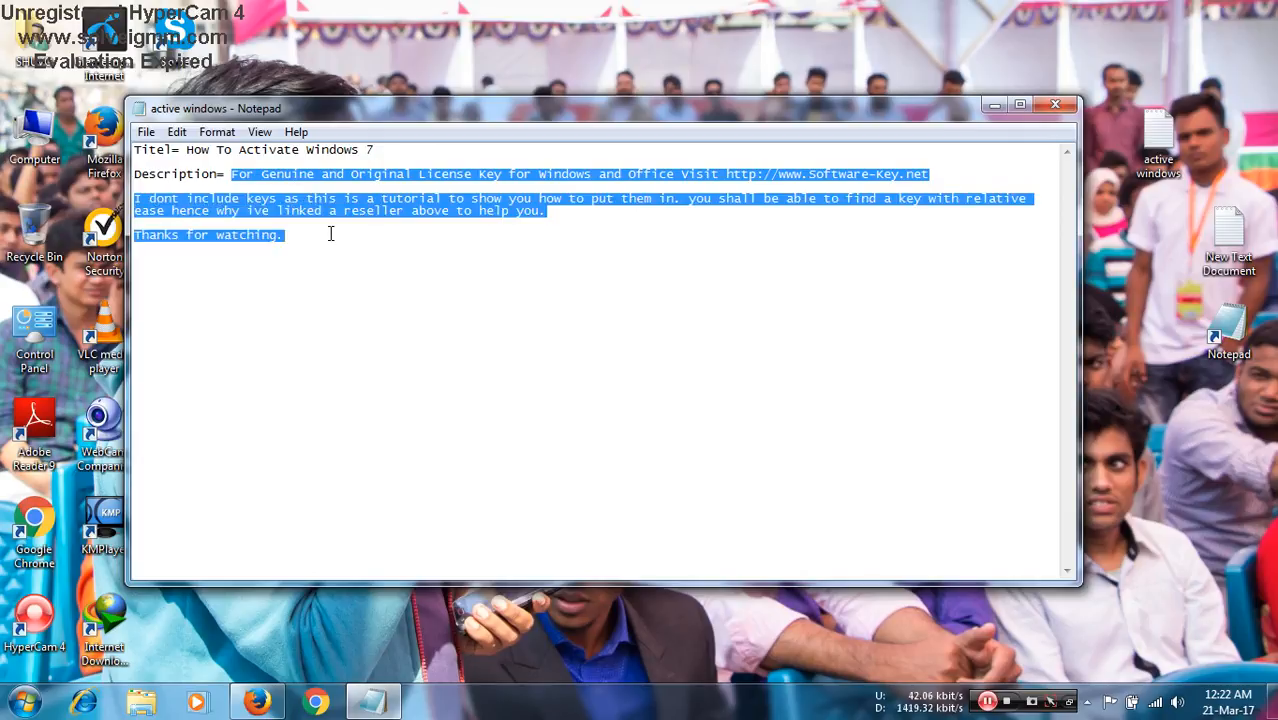
right_click(369, 200)
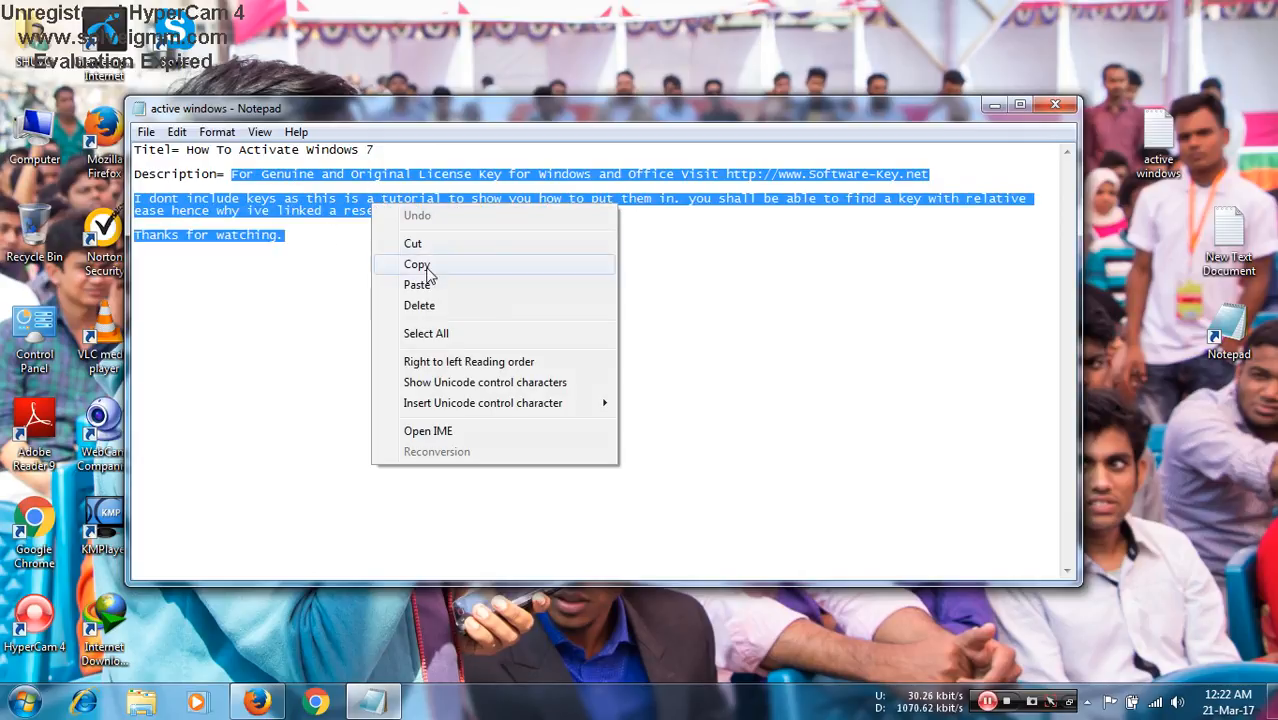
left_click(425, 265)
- Switch back to Firefox and paste the copied text as the video's description
left_click(257, 701)
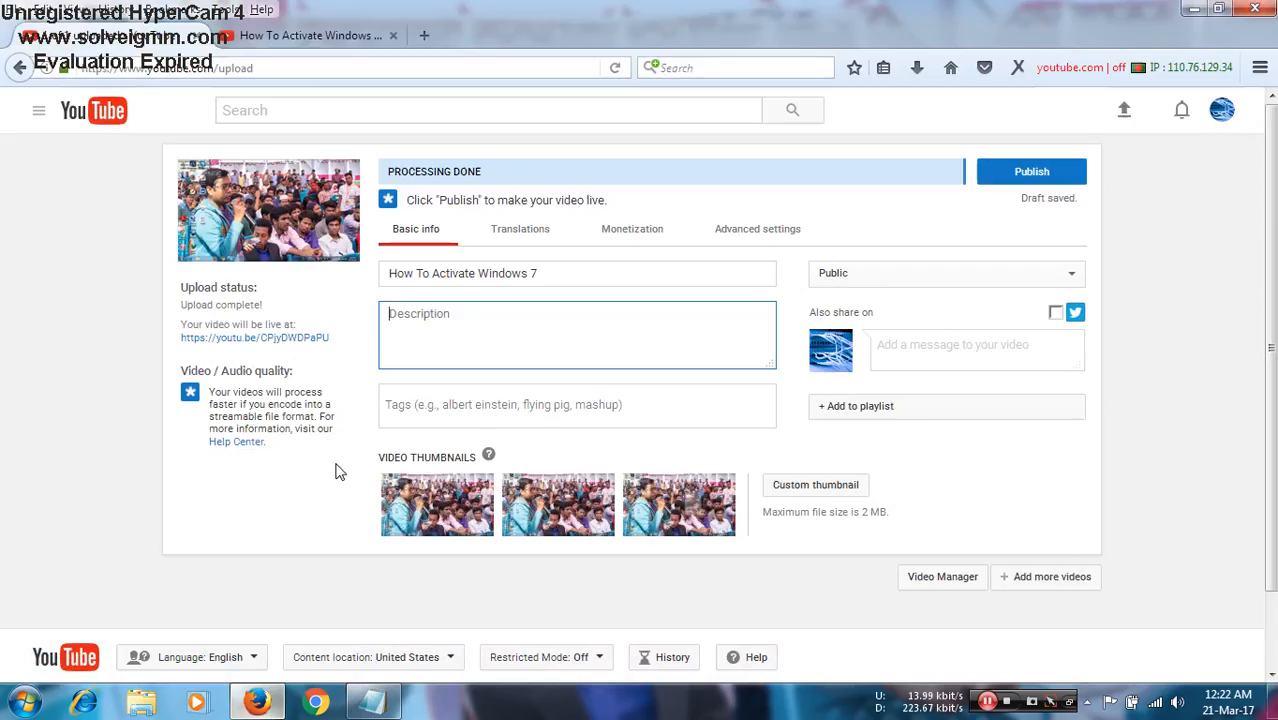
right_click(476, 325)
left_click(520, 407)
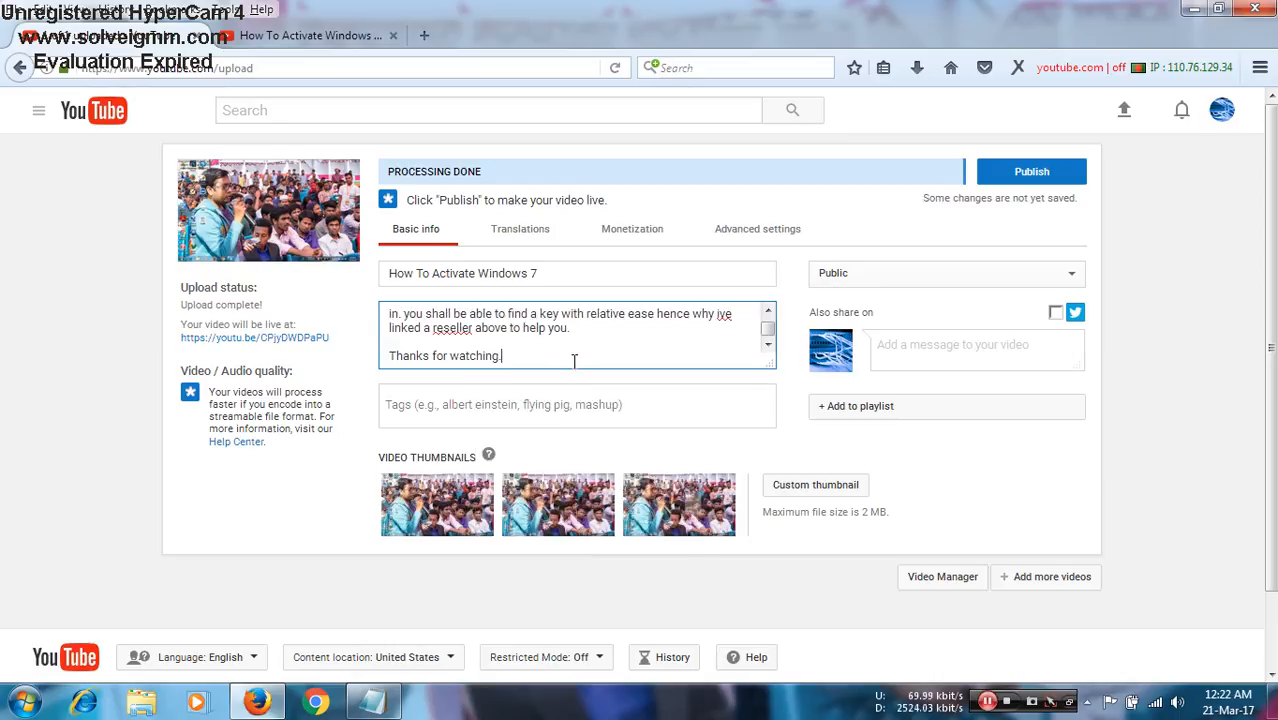
- Correct "ive" to "i've" in the video's description
scroll(575, 362, "up", 5)
scroll(575, 360, "down", 5)
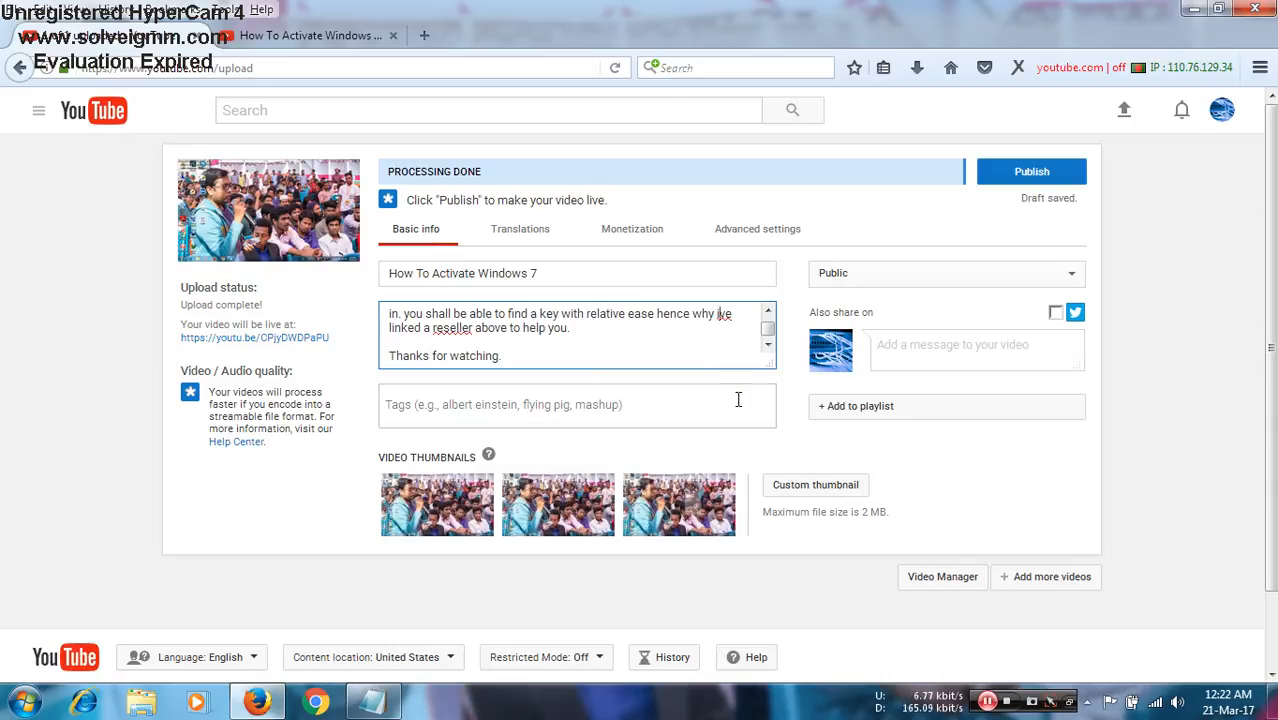
type("'")
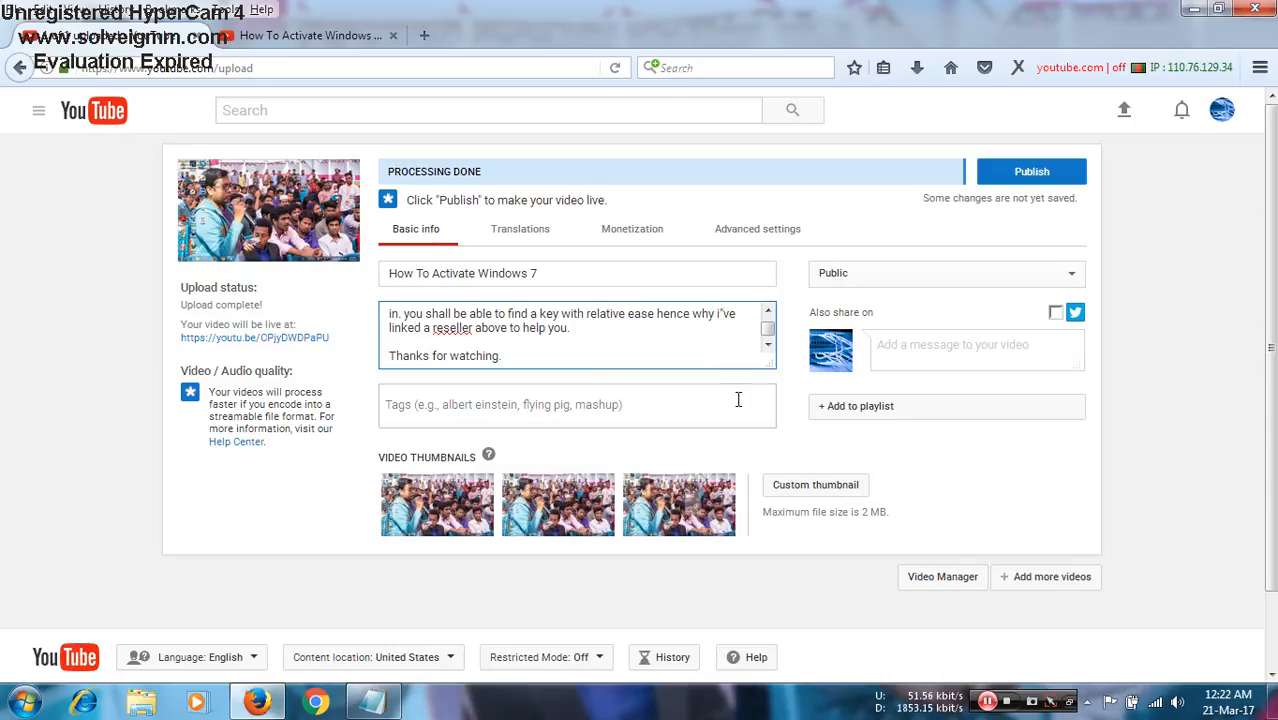
key("BackSpace")
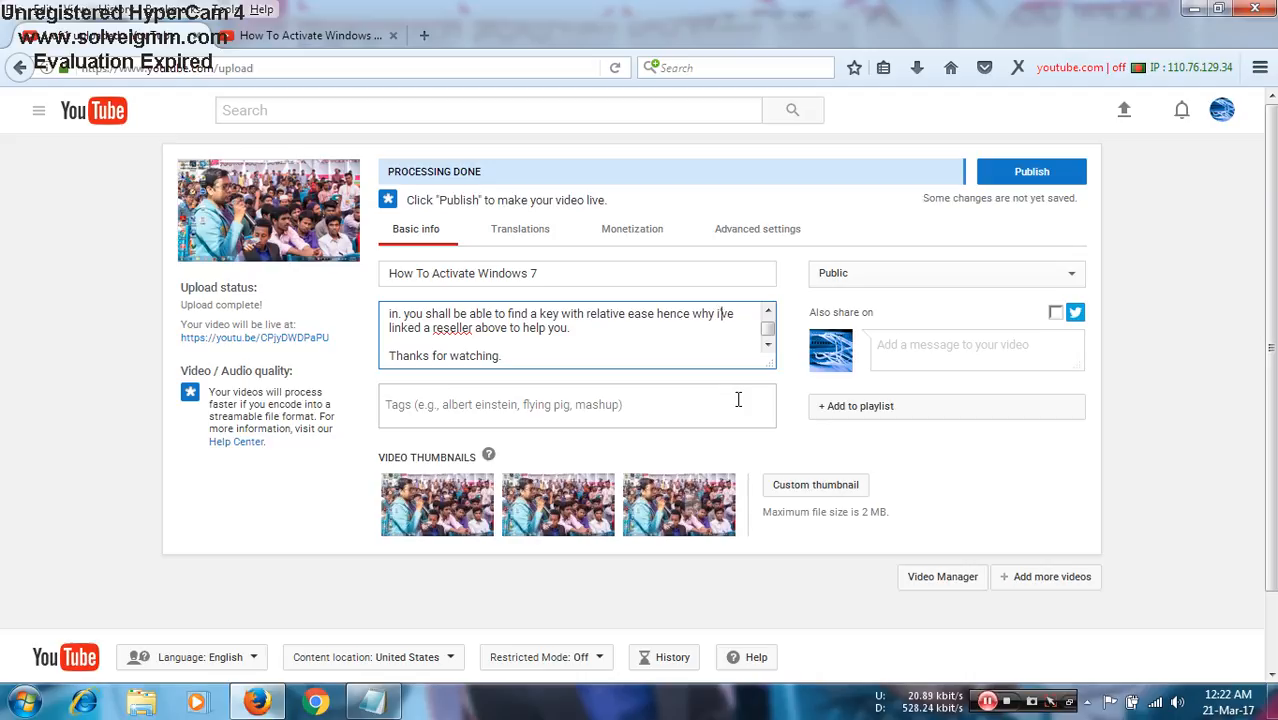
left_click(604, 400)
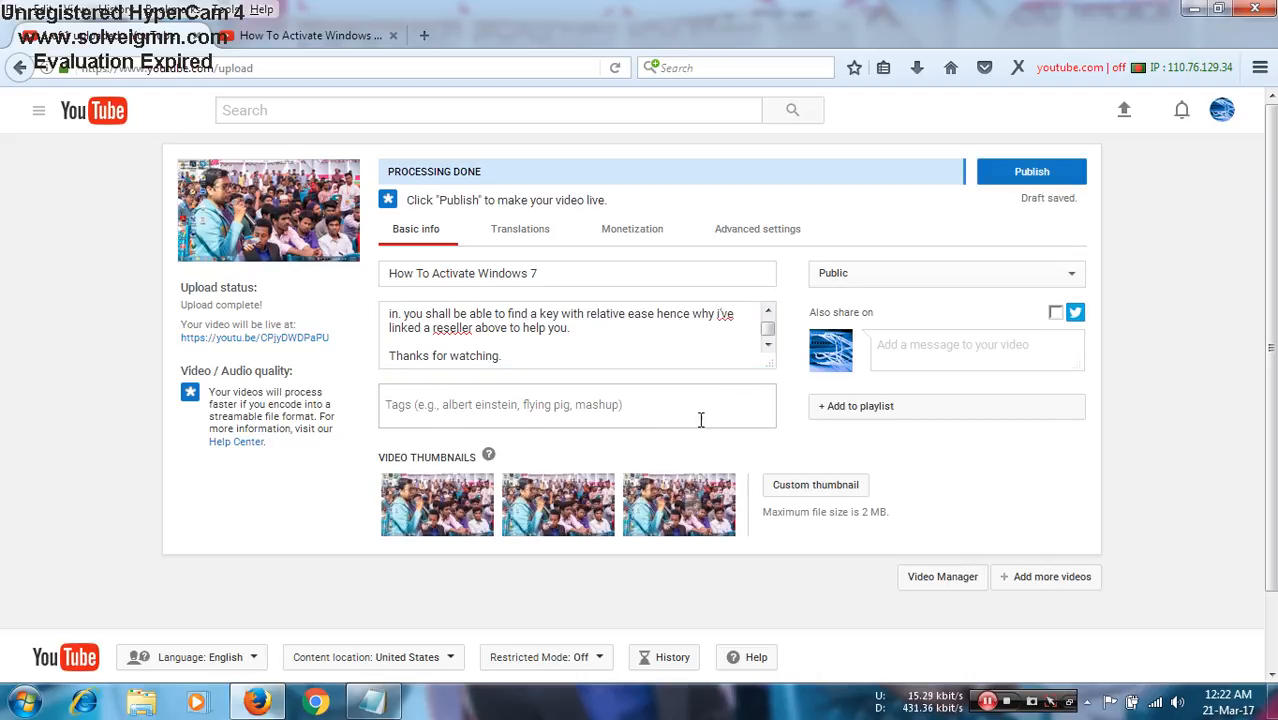
scroll(652, 338, "up", 5)
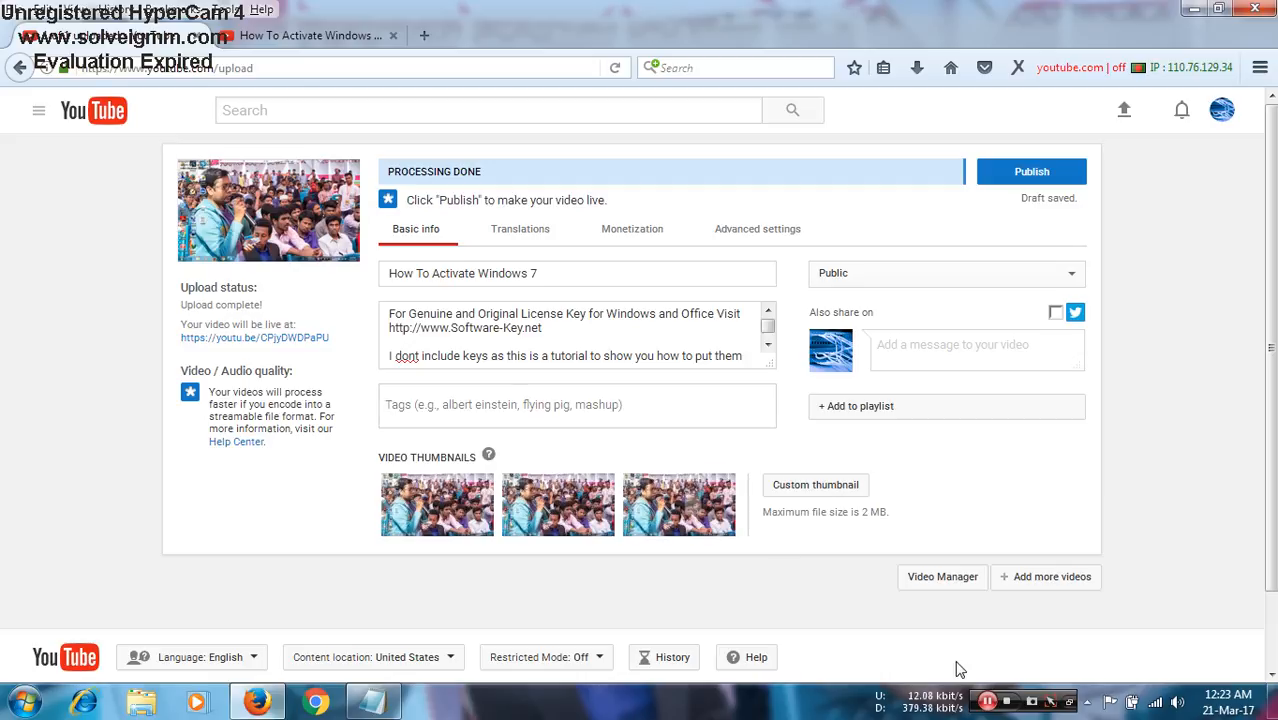
left_click(658, 413)
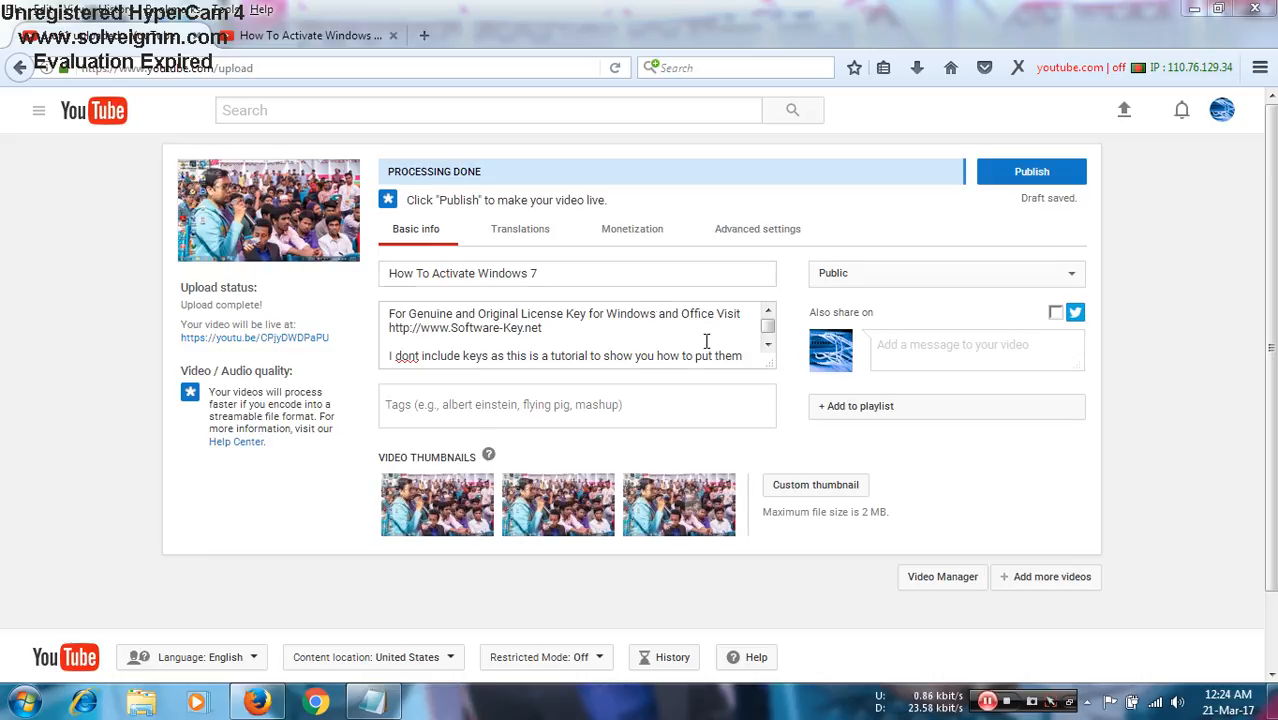
left_click(742, 354)
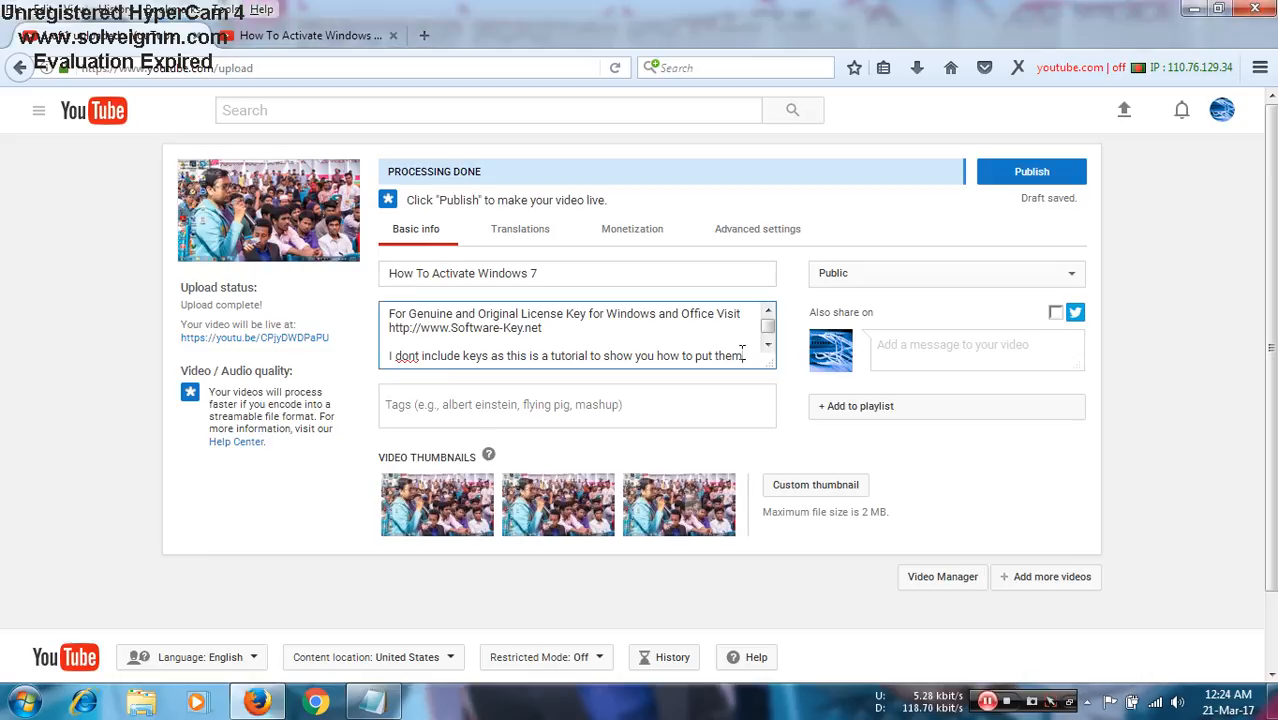
left_click(612, 408)
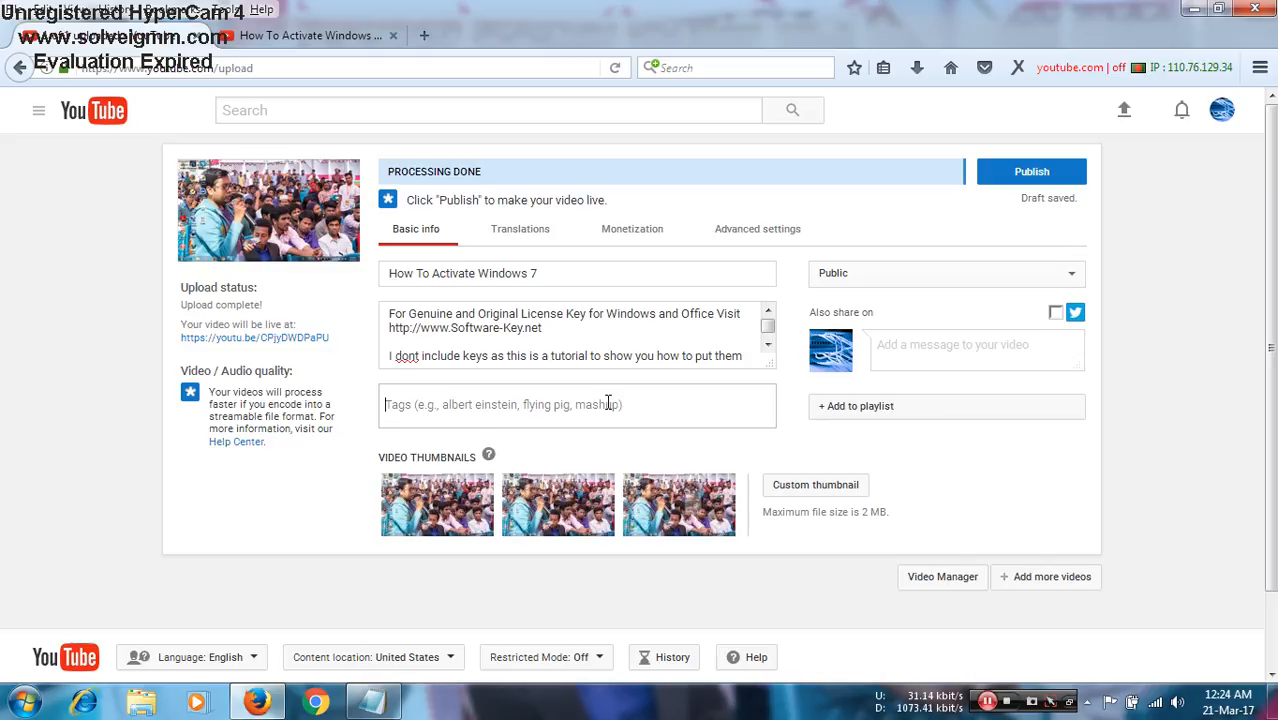
- From the "How To Activate Windows 7" results page, search the web for "tubebuddy for firefox"
left_click(295, 38)
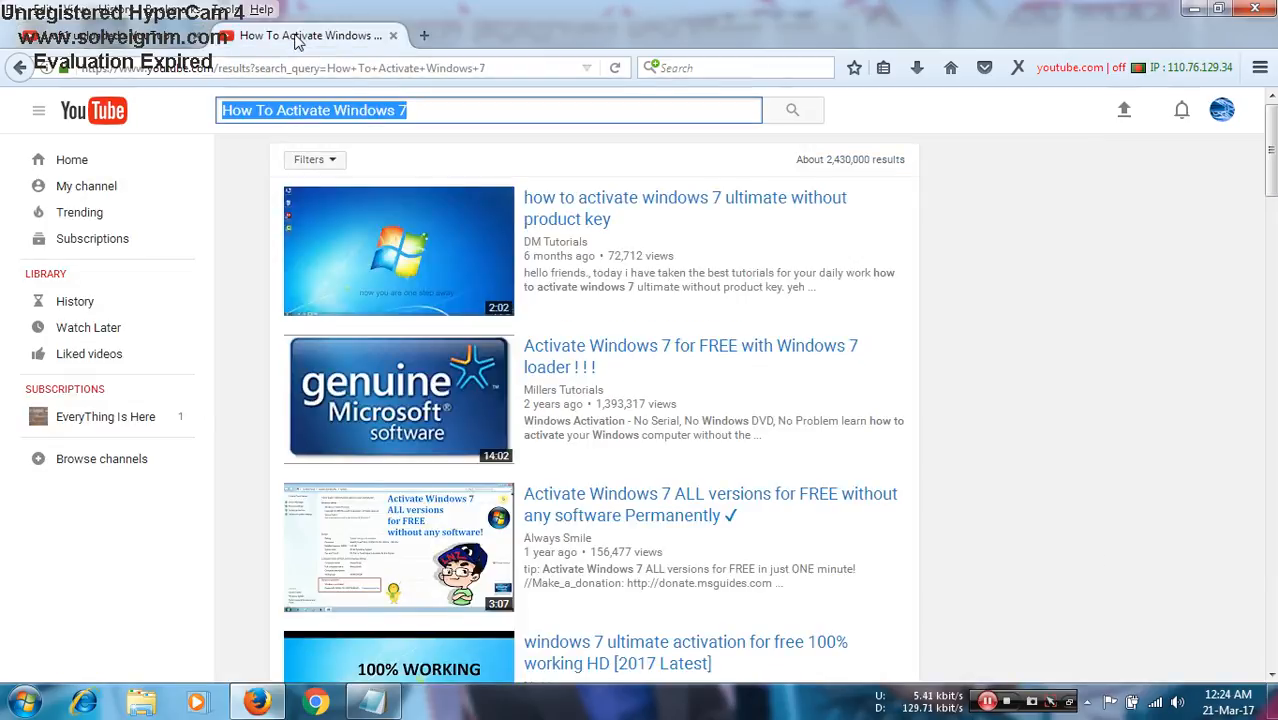
left_click(752, 66)
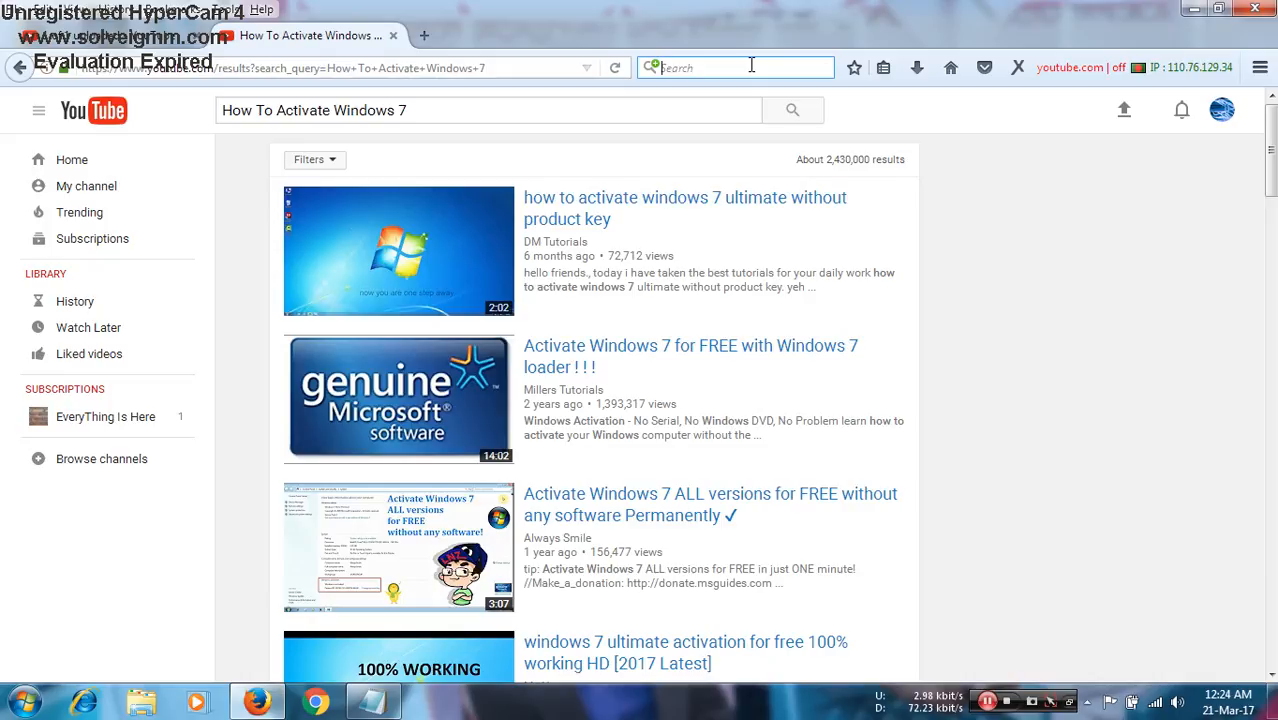
type("tubebud")
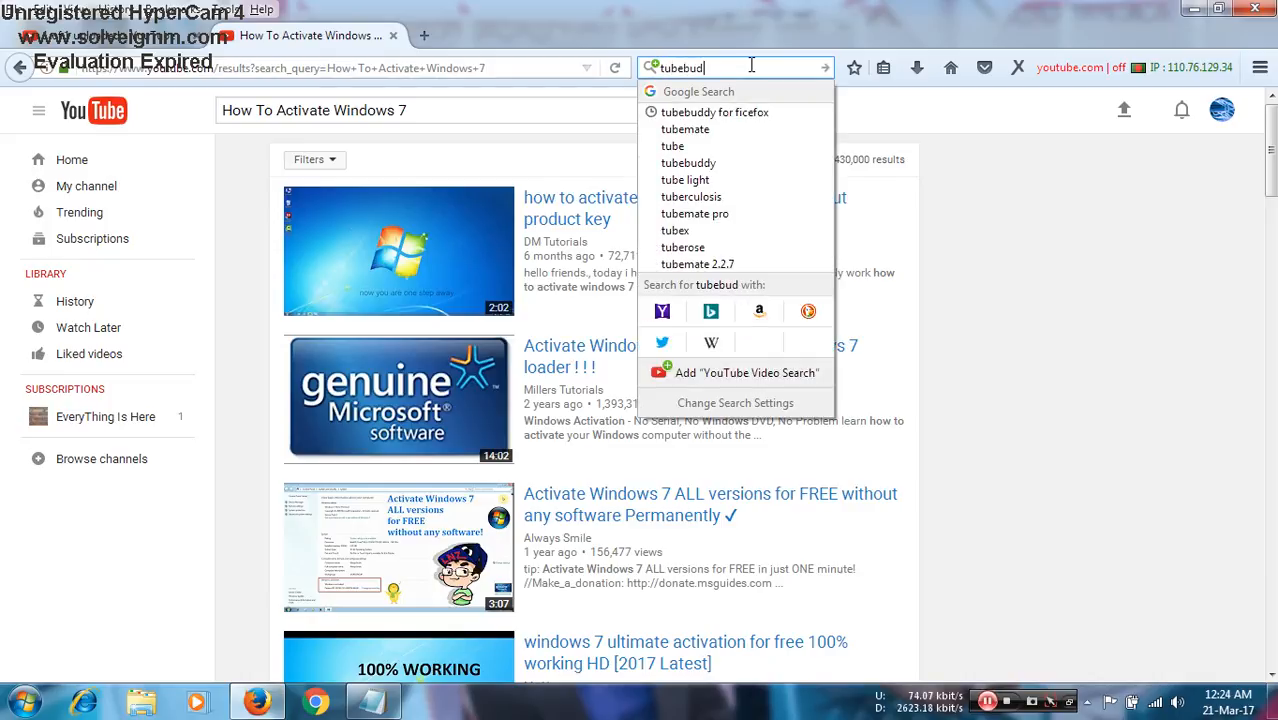
type("dy for")
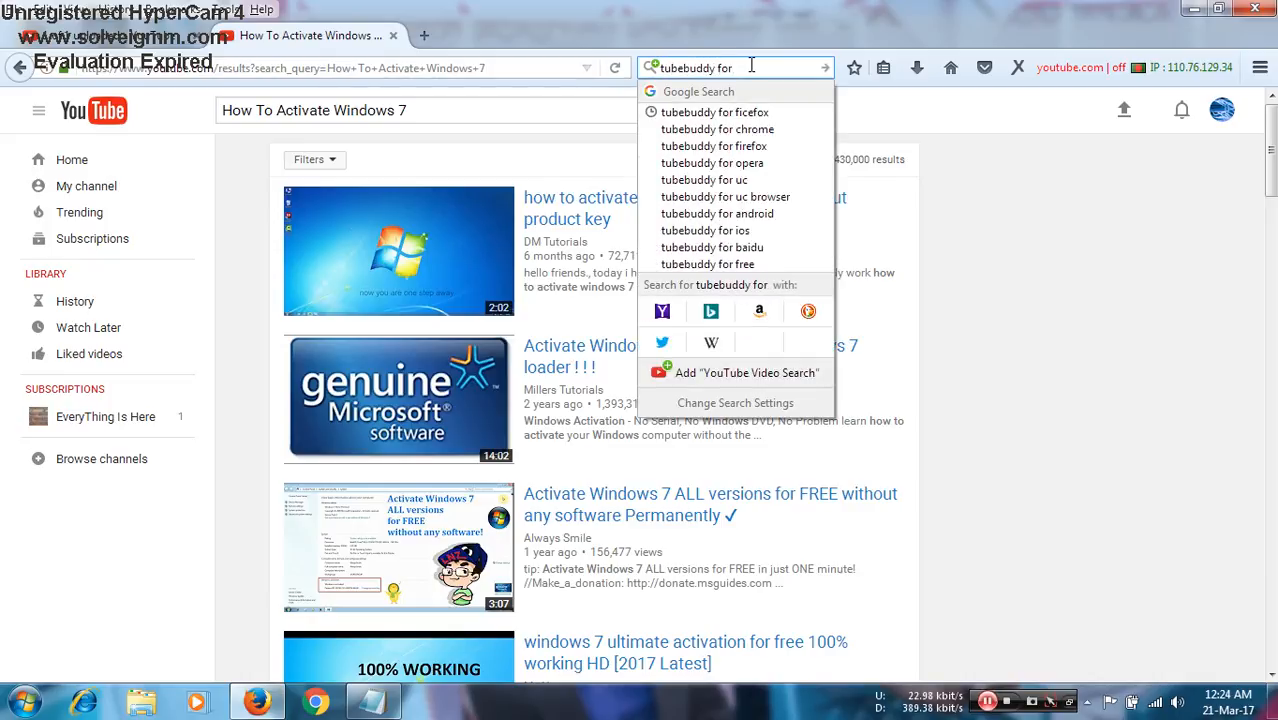
type(" fice")
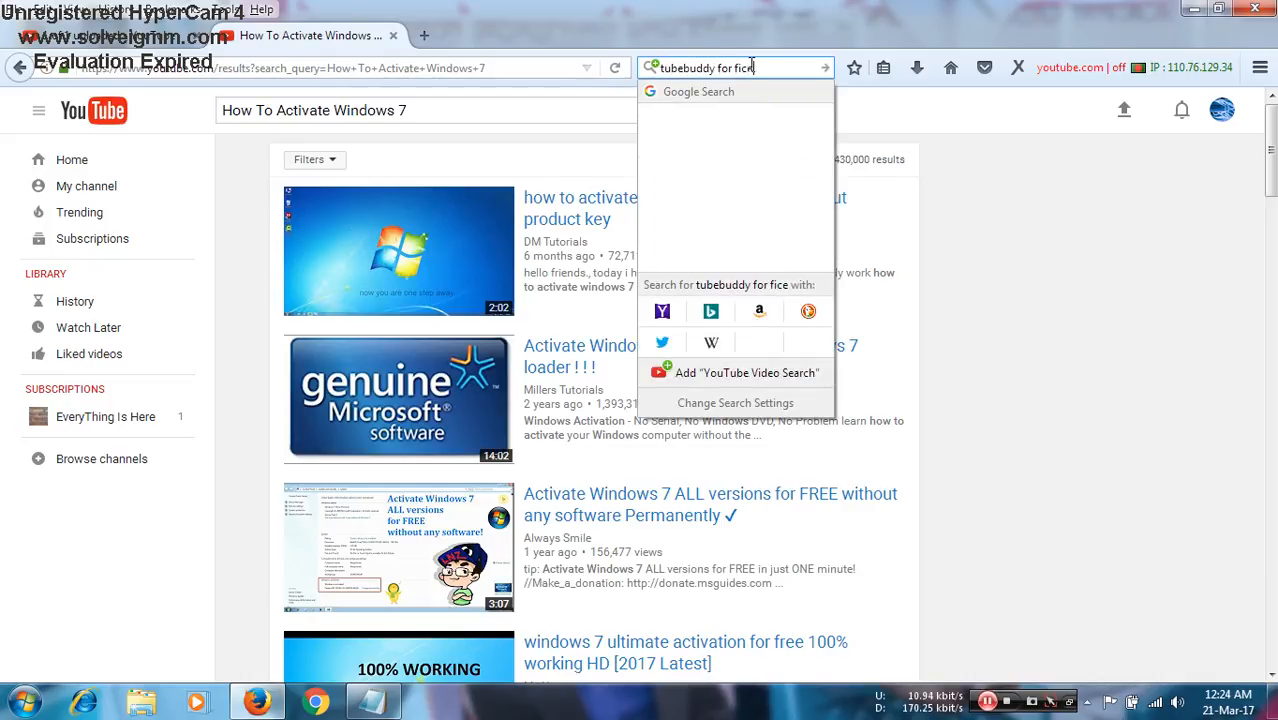
key("BackSpace")
key("BackSpace")
type("refox")
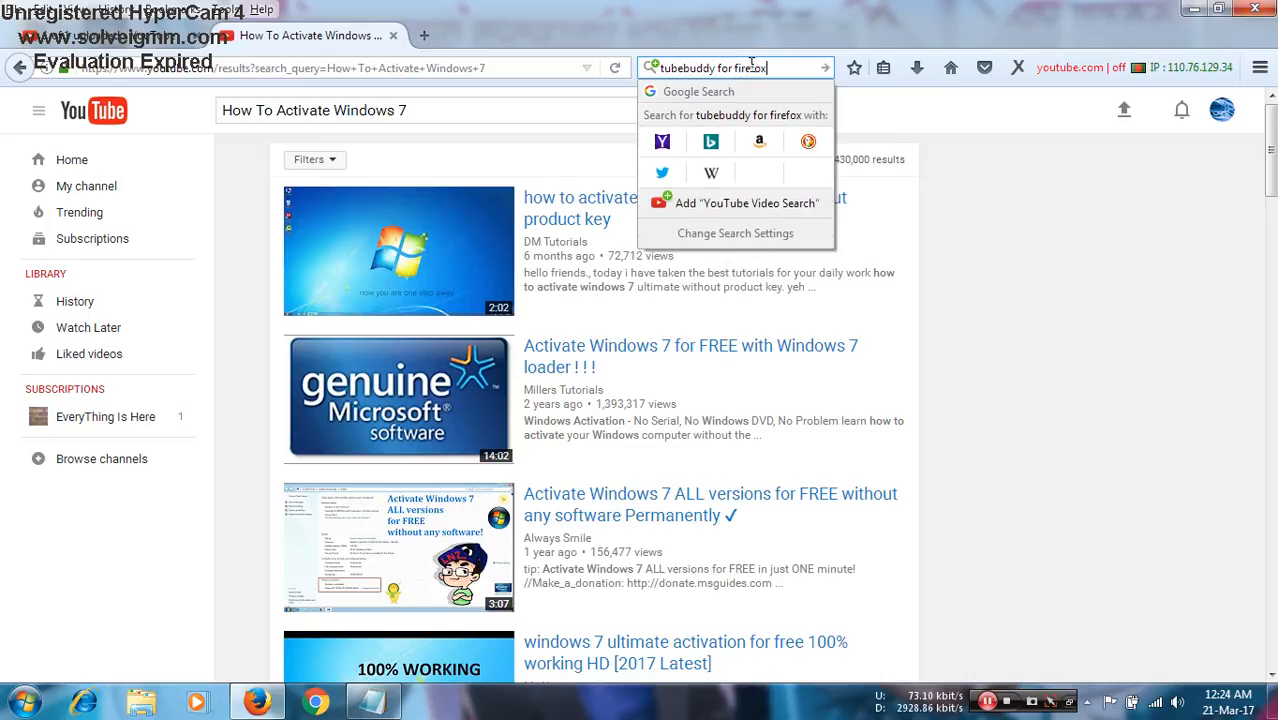
key("Return")
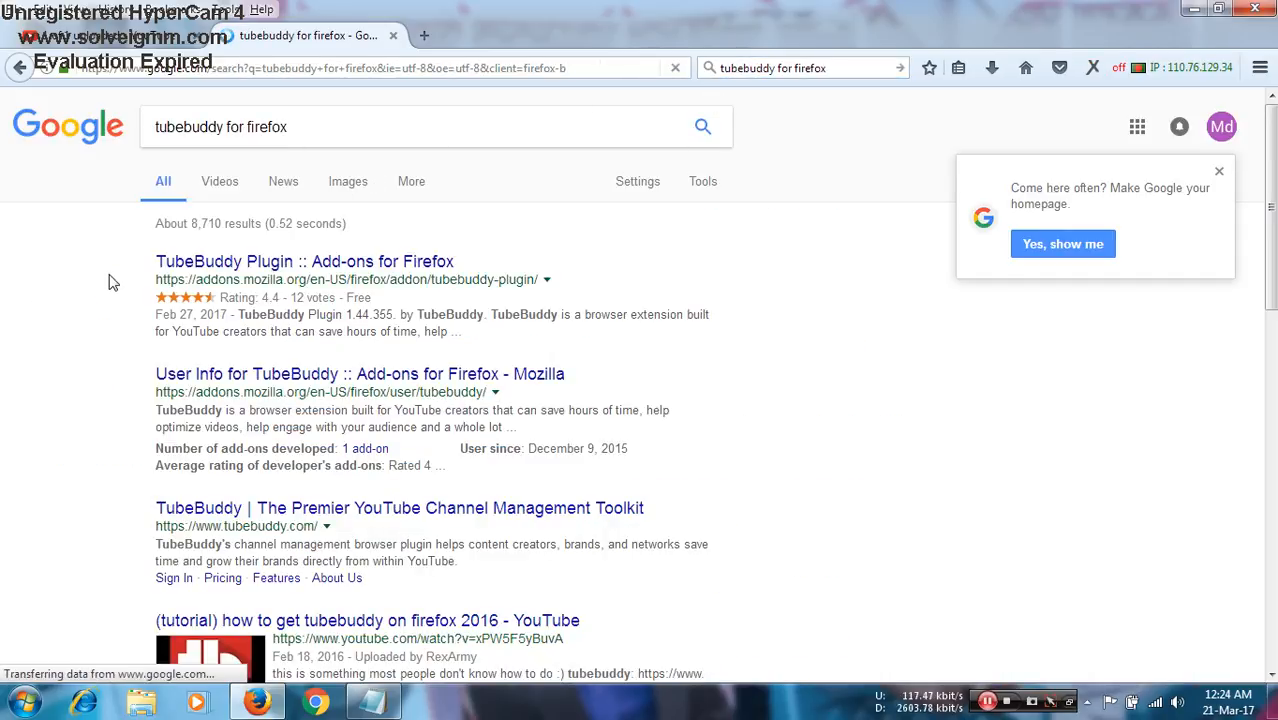
- Open the "TubeBuddy Plugin :: Add-ons for Firefox" result, install the add-on, and close the add-on and search pages
middle_click(241, 266)
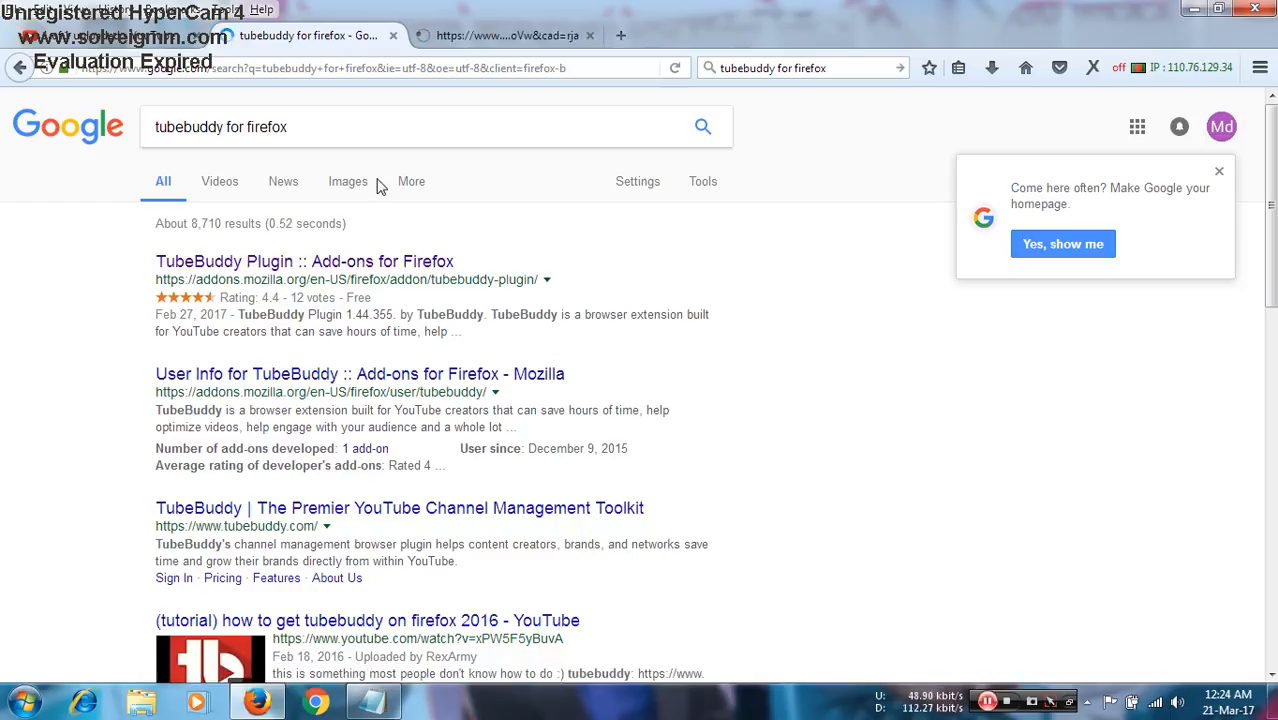
left_click(470, 36)
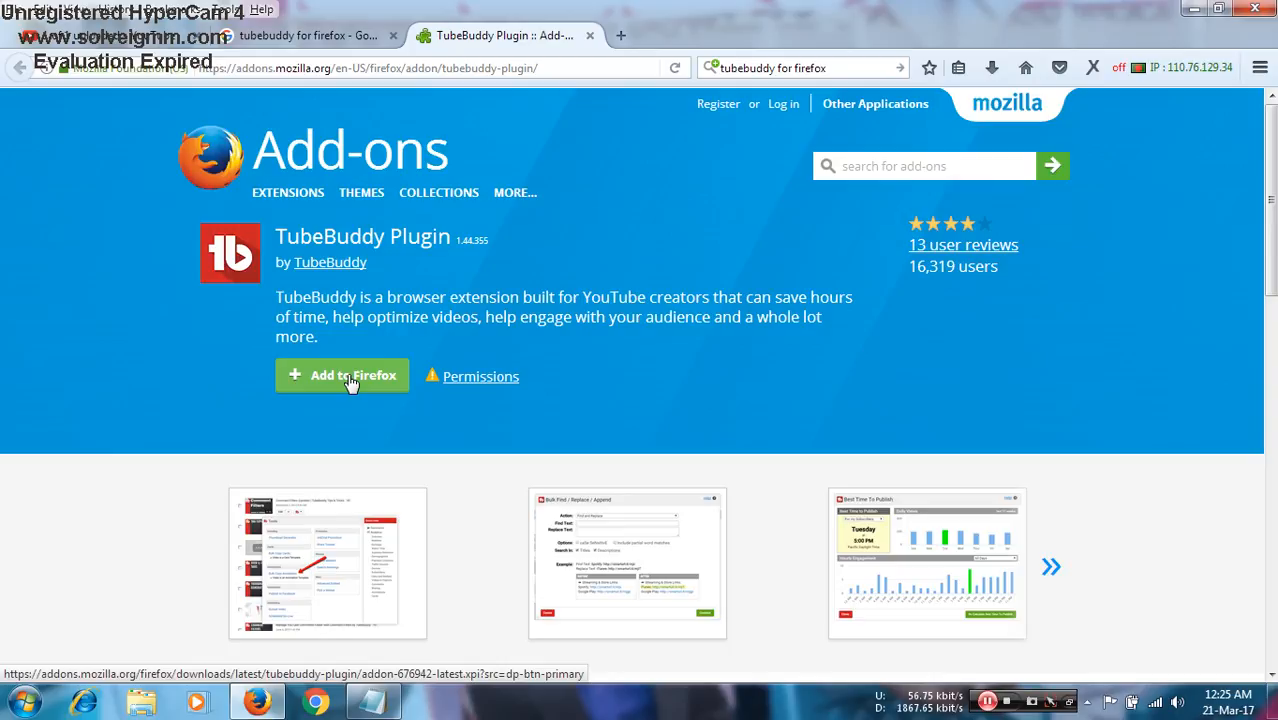
left_click(350, 381)
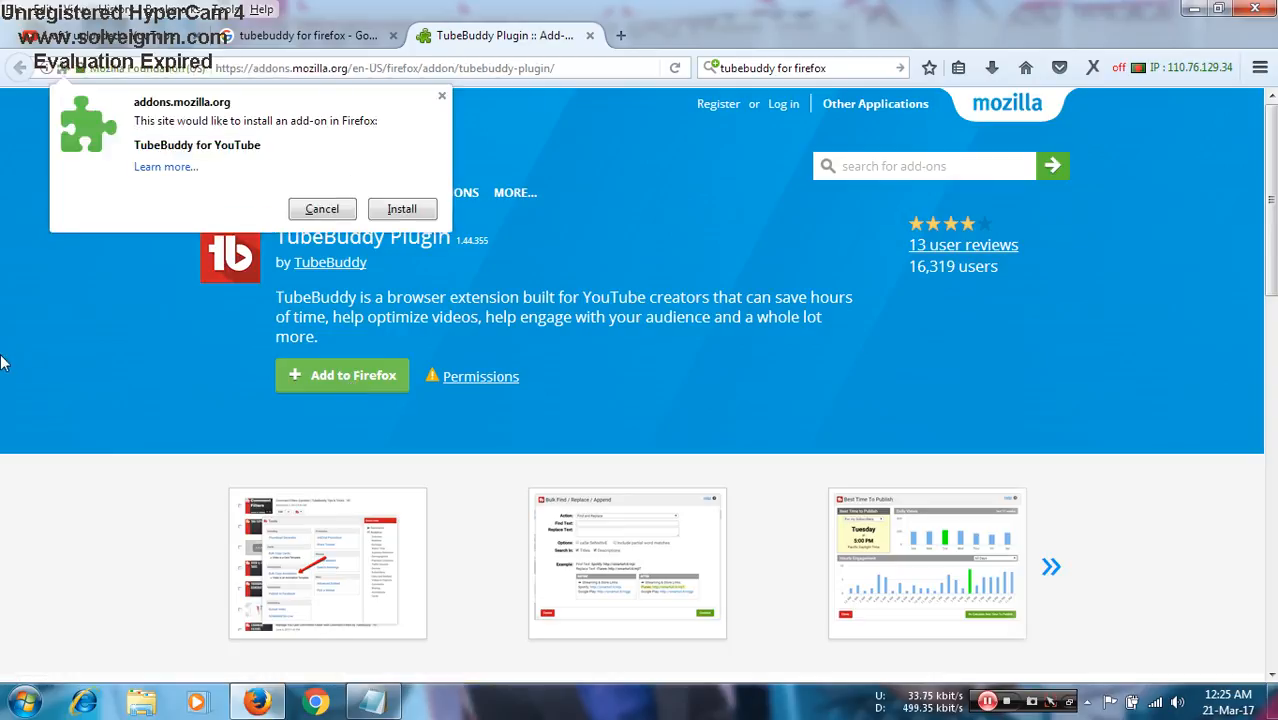
left_click(403, 211)
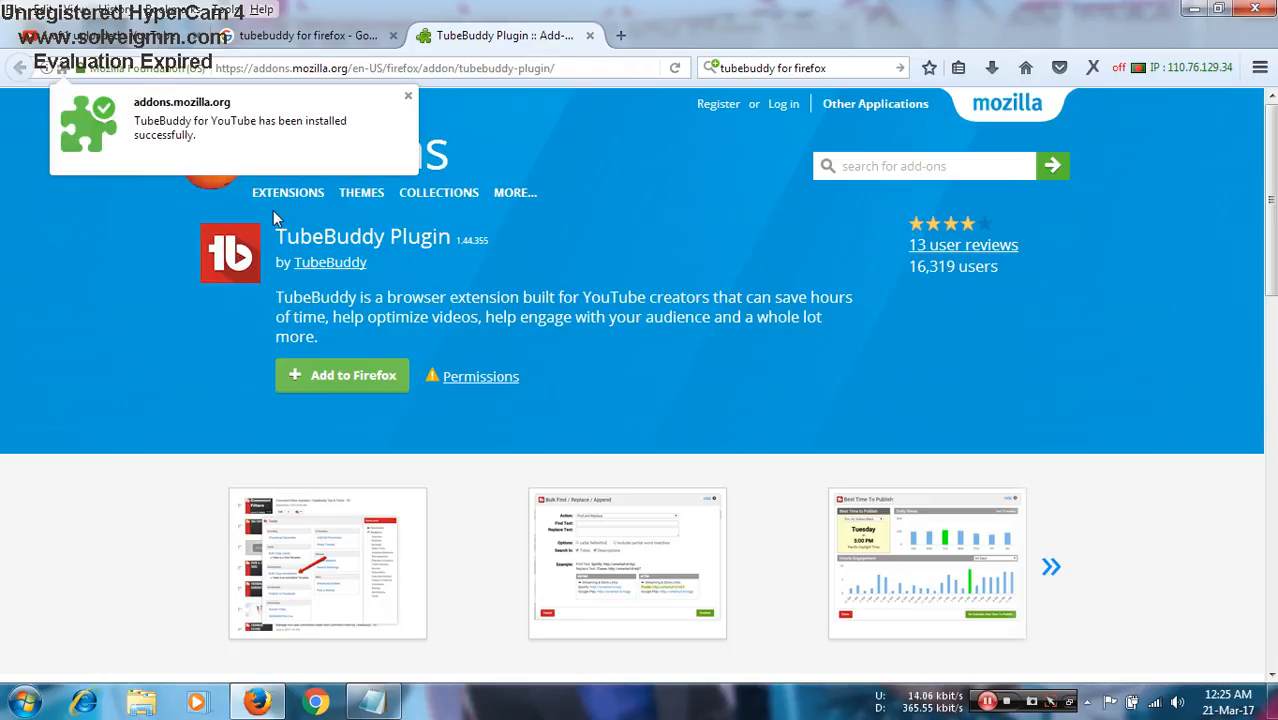
left_click(591, 36)
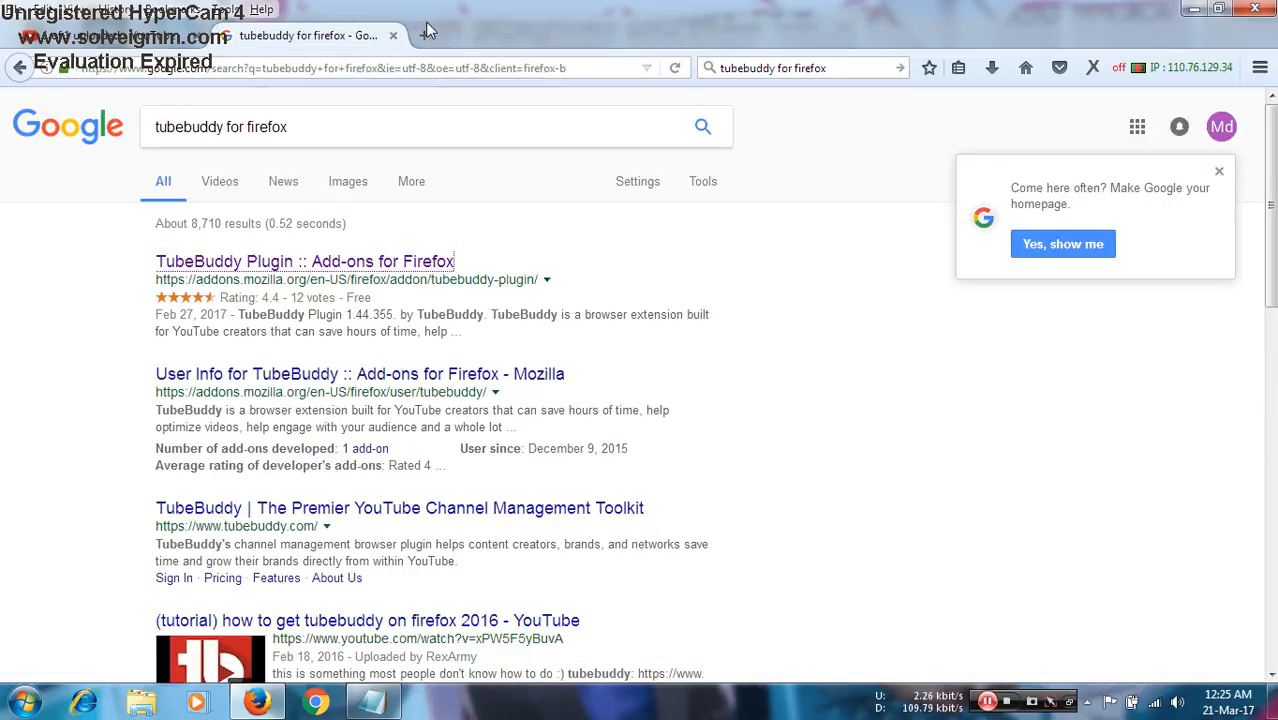
left_click(394, 37)
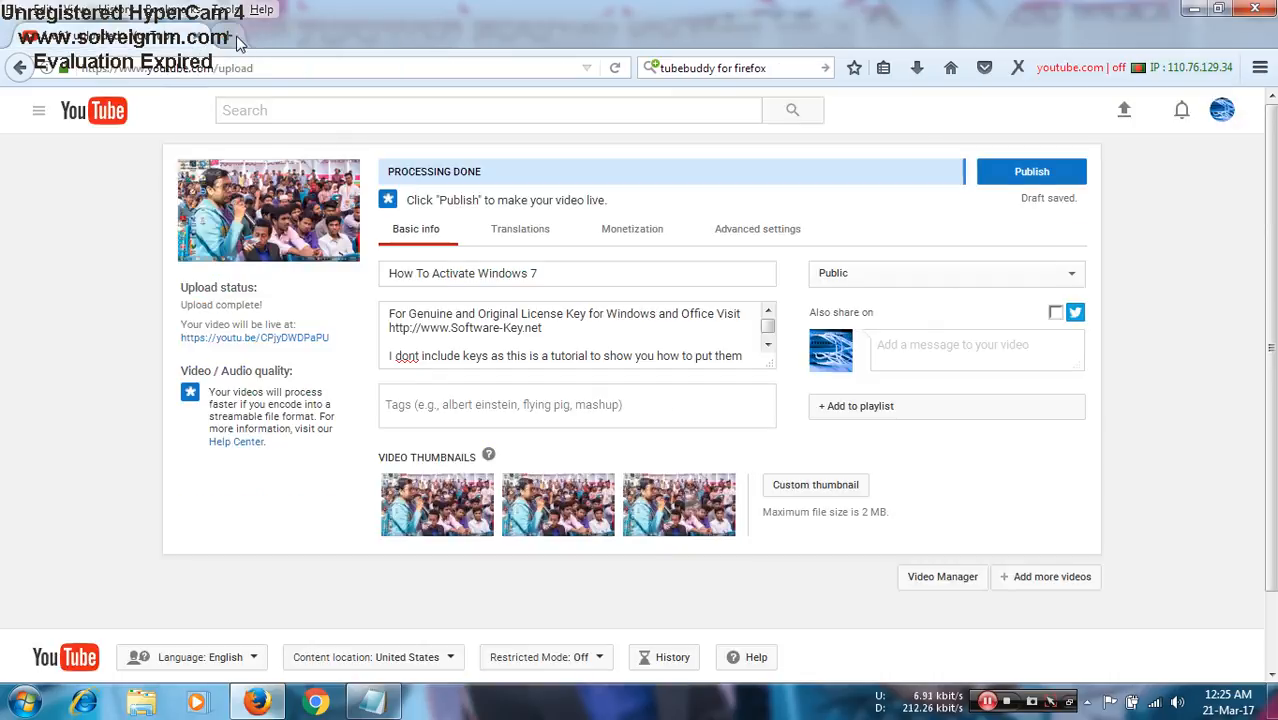
- Open the YouTube home page in a new tab and bring it into view
left_click(238, 36)
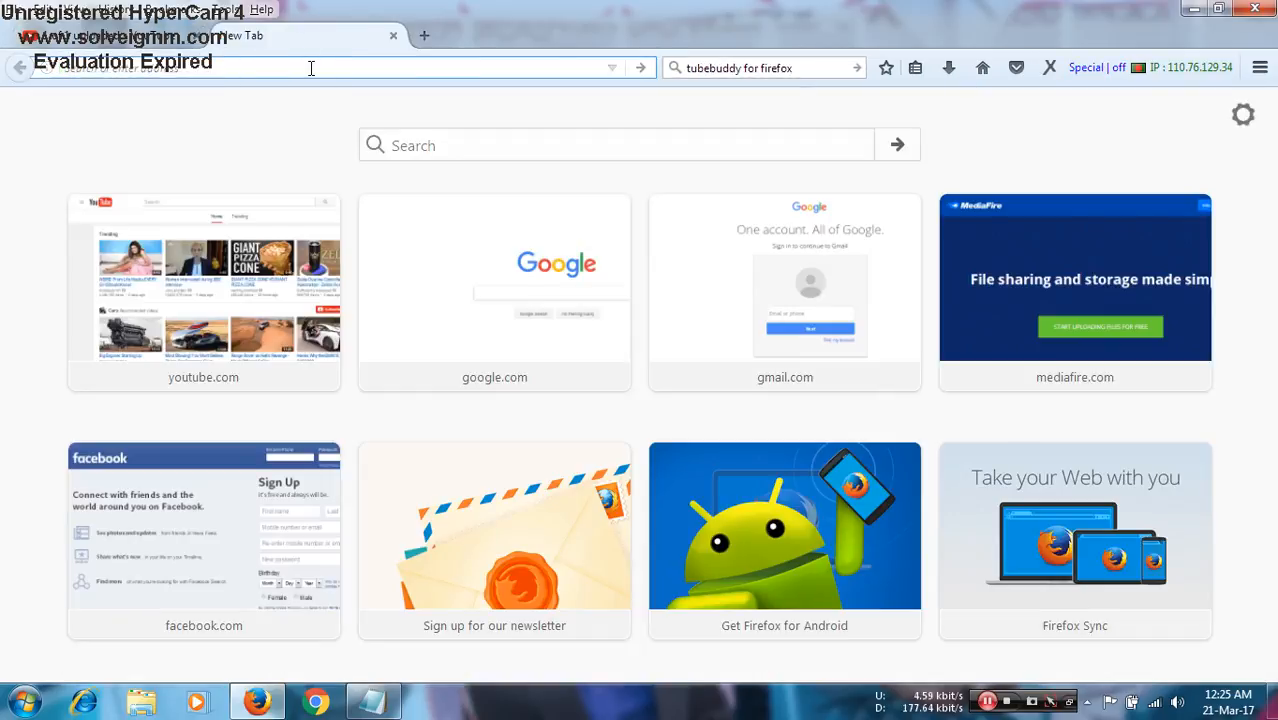
type("youtube.com/")
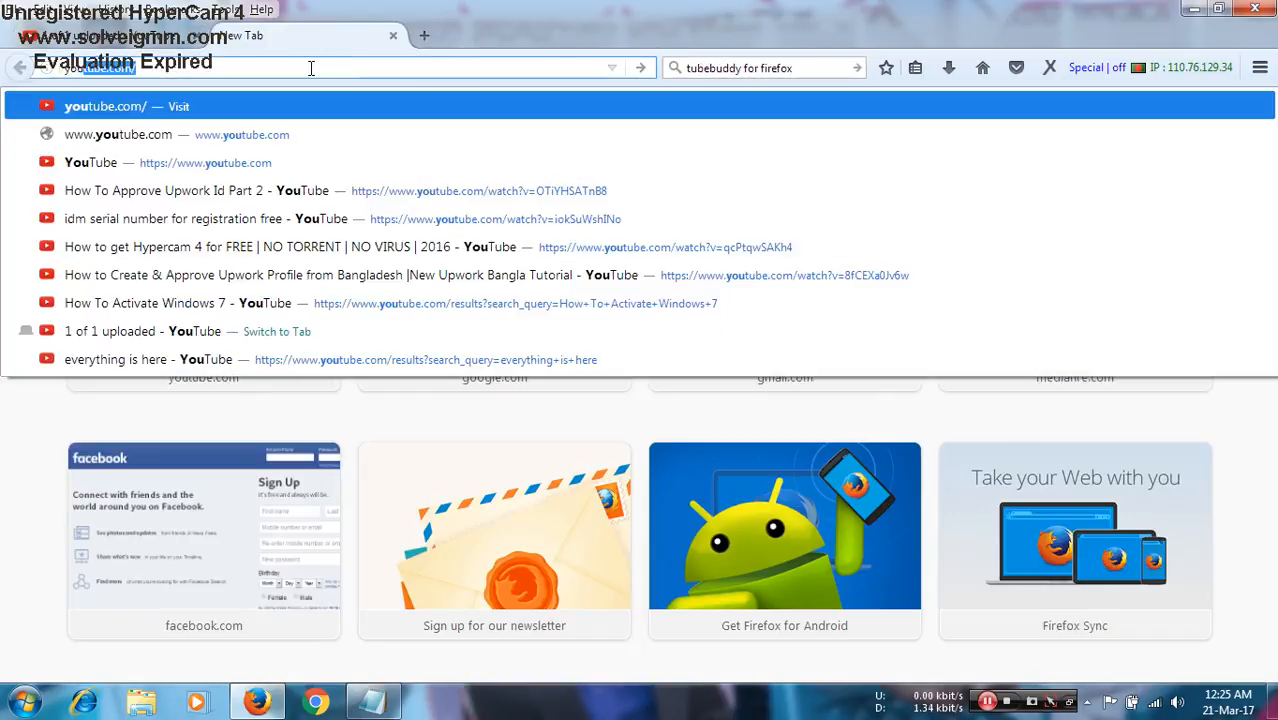
key("Return")
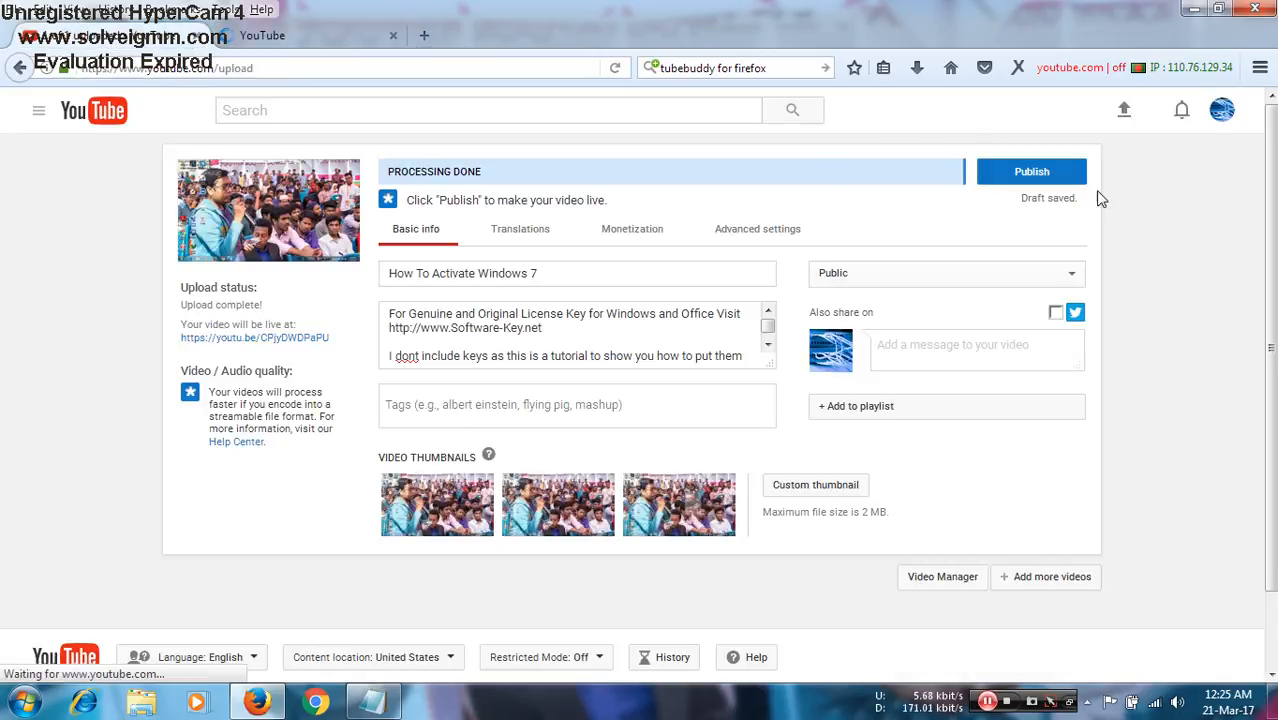
left_click(297, 40)
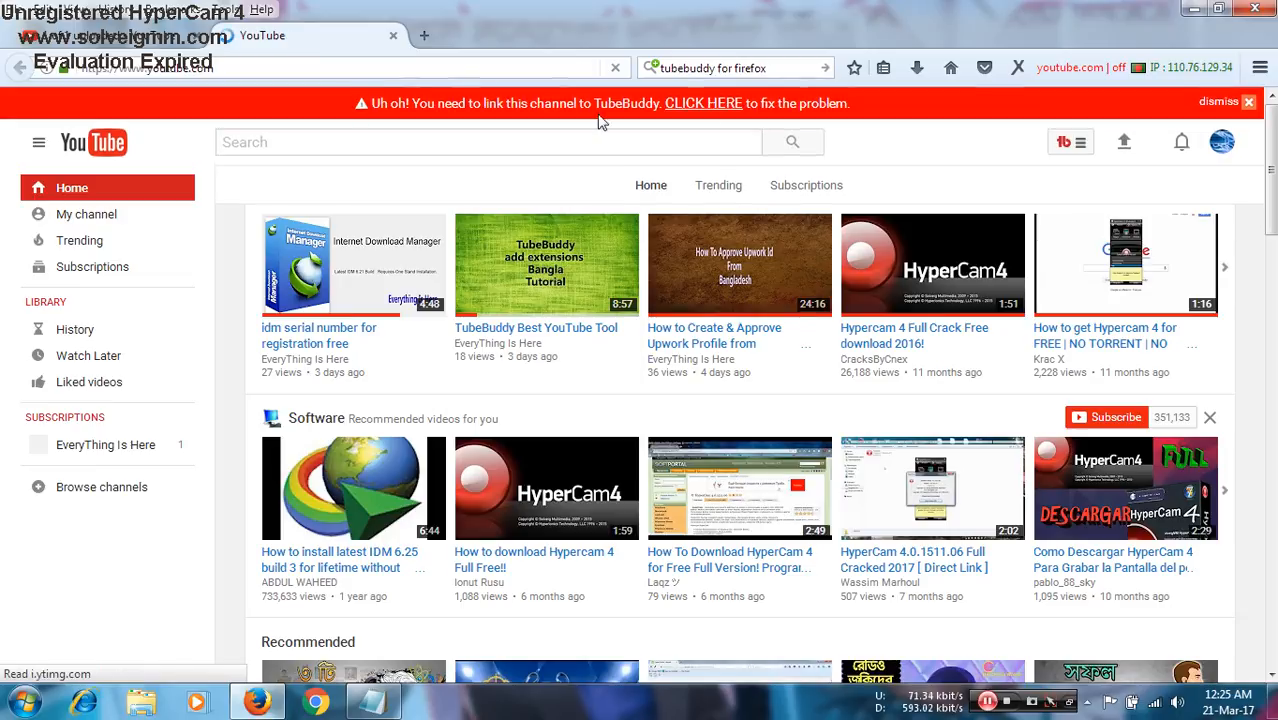
- Link the channel to TubeBuddy using the personal Google account, allow the requested permissions, and dismiss the welcome panel
left_click(712, 104)
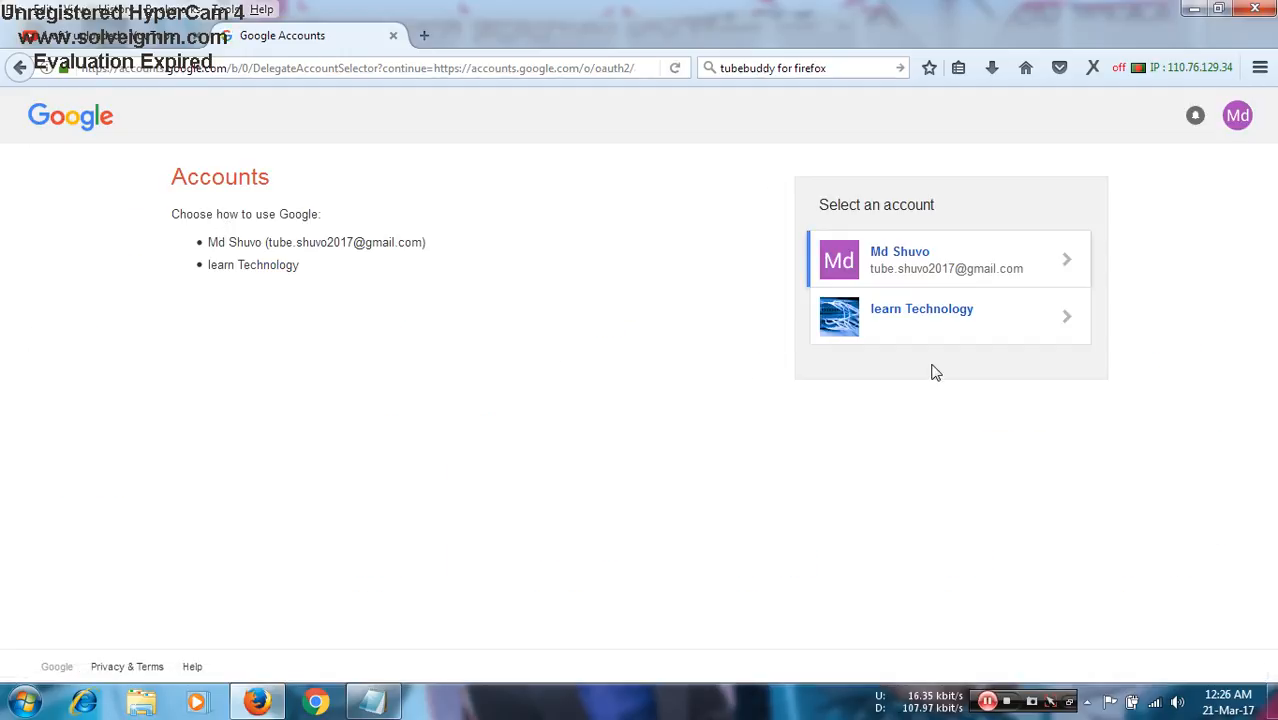
left_click(930, 268)
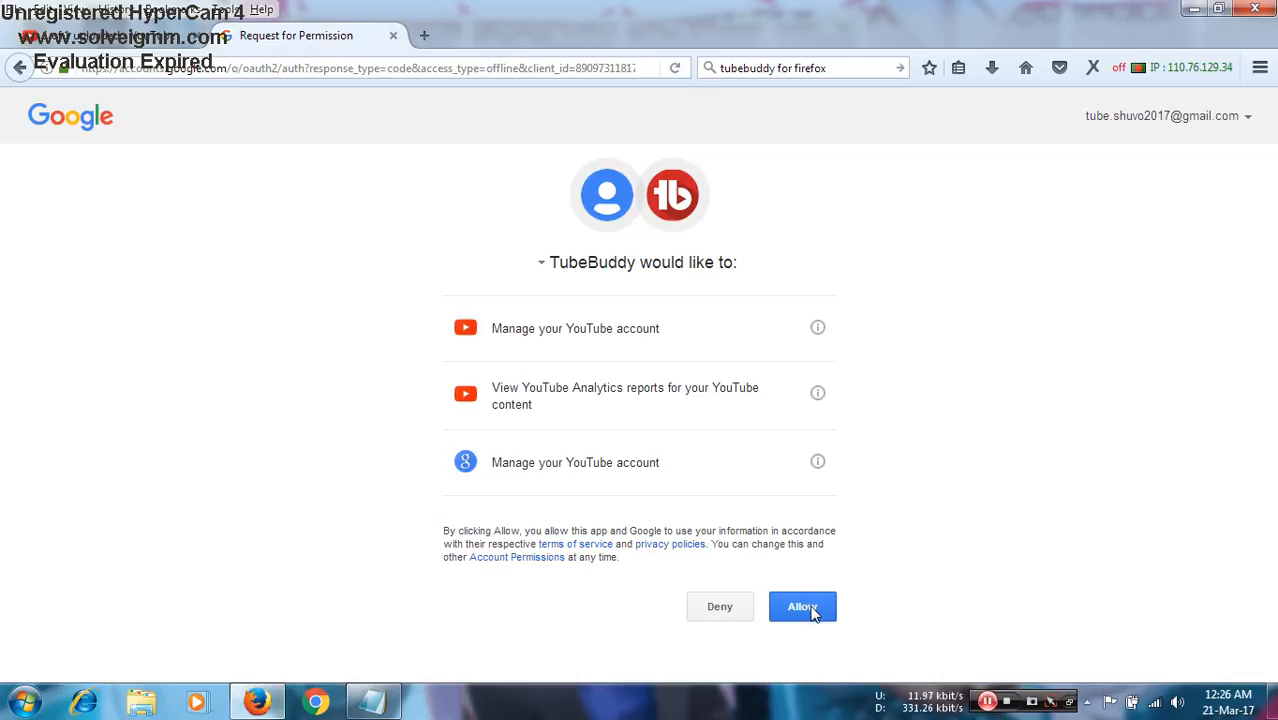
left_click(818, 609)
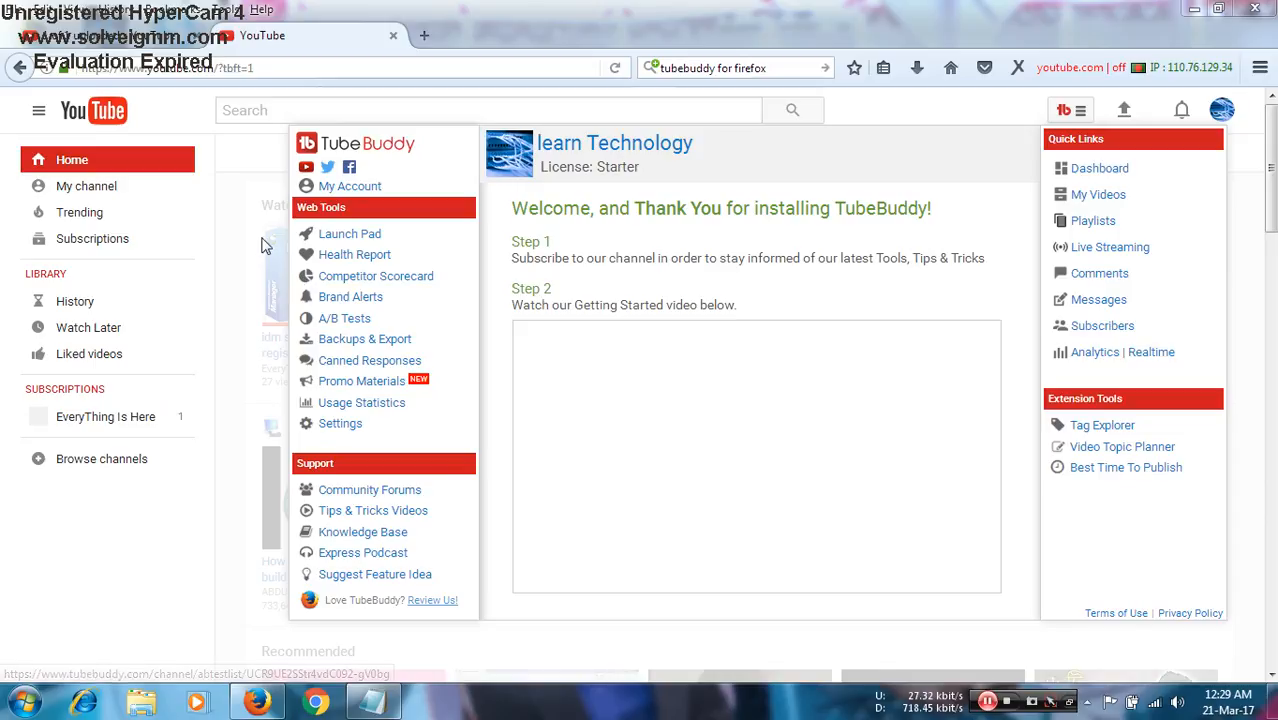
left_click(238, 266)
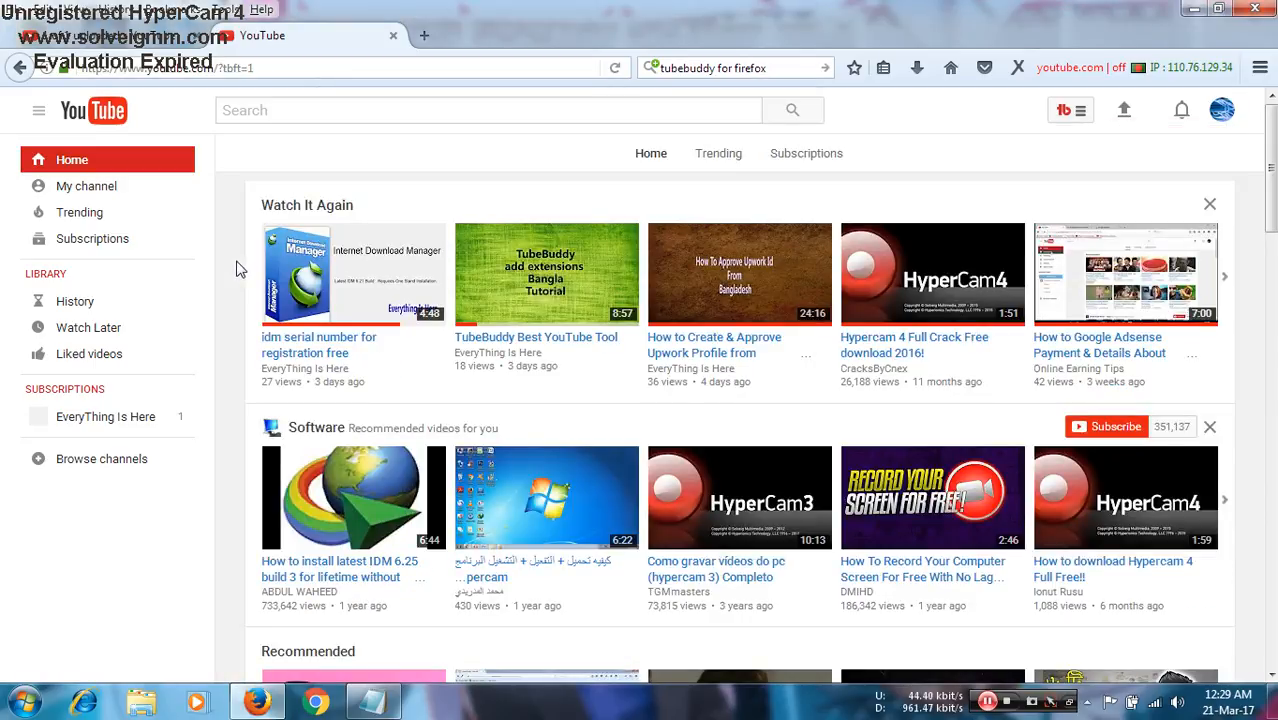
- Look over TubeBuddy's web tools, quick links and extension tools on the YouTube home page, then dismiss them
left_click(1080, 117)
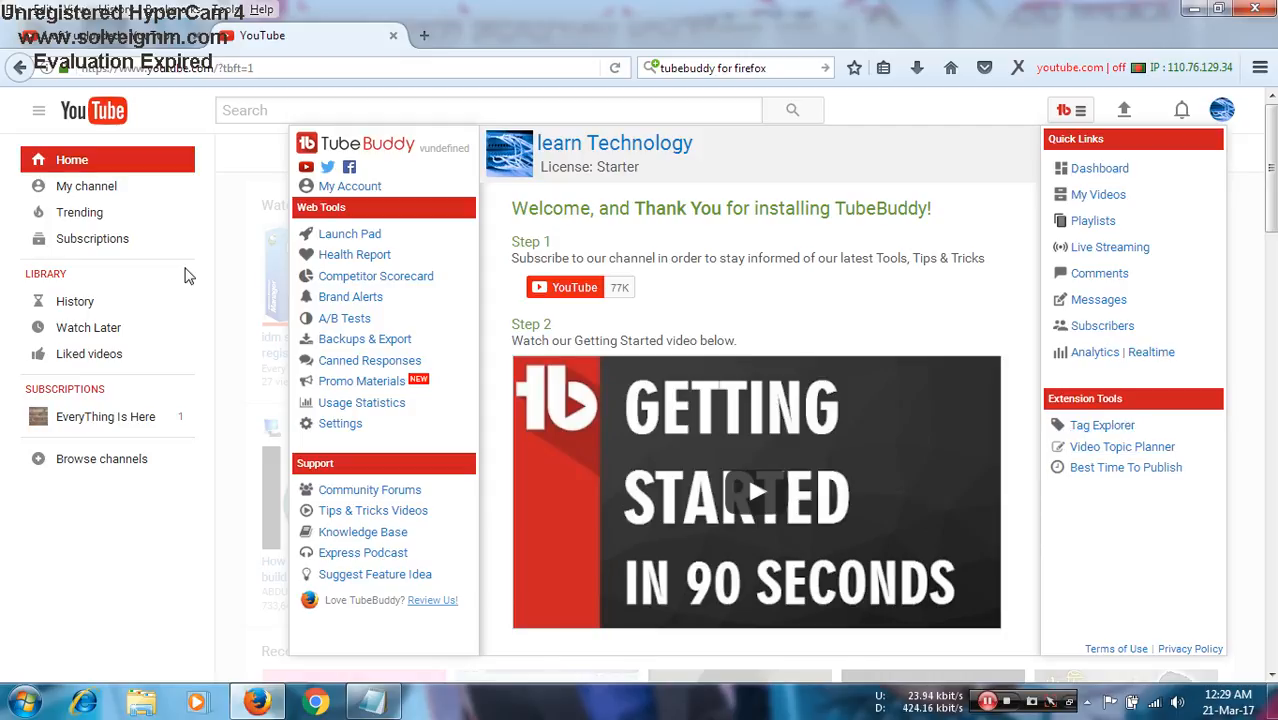
left_click(233, 247)
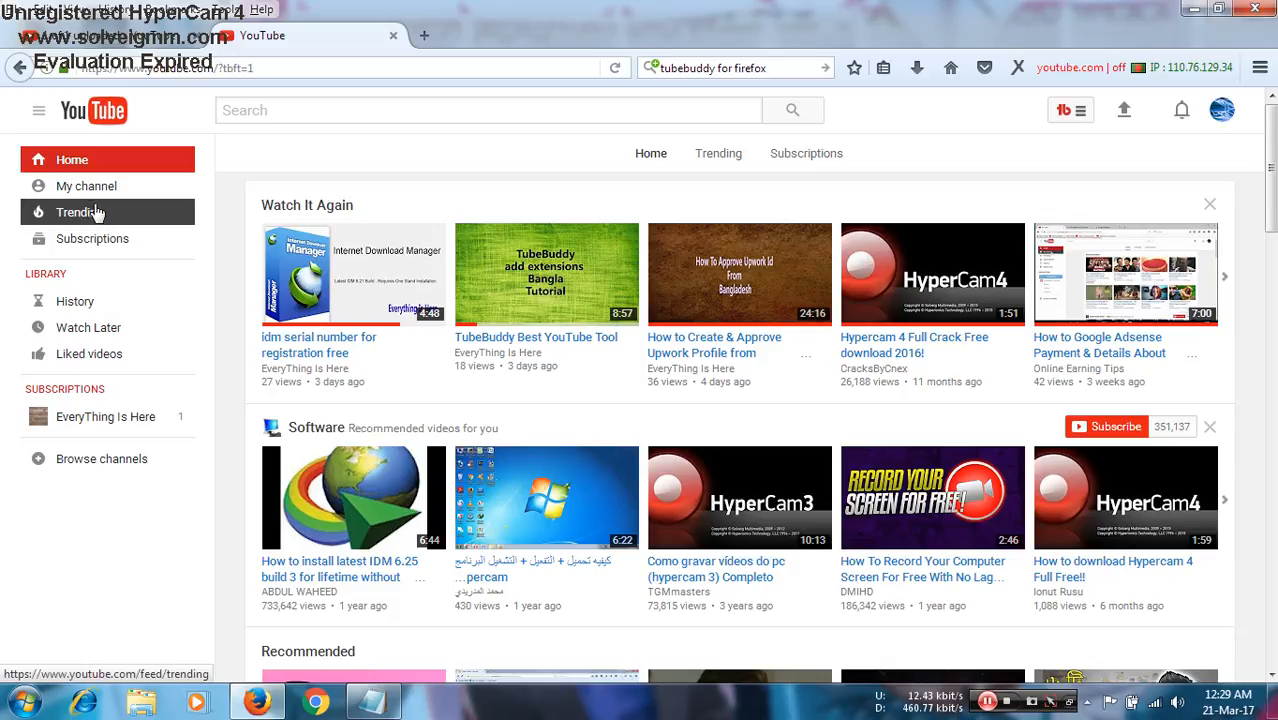
left_click(1078, 112)
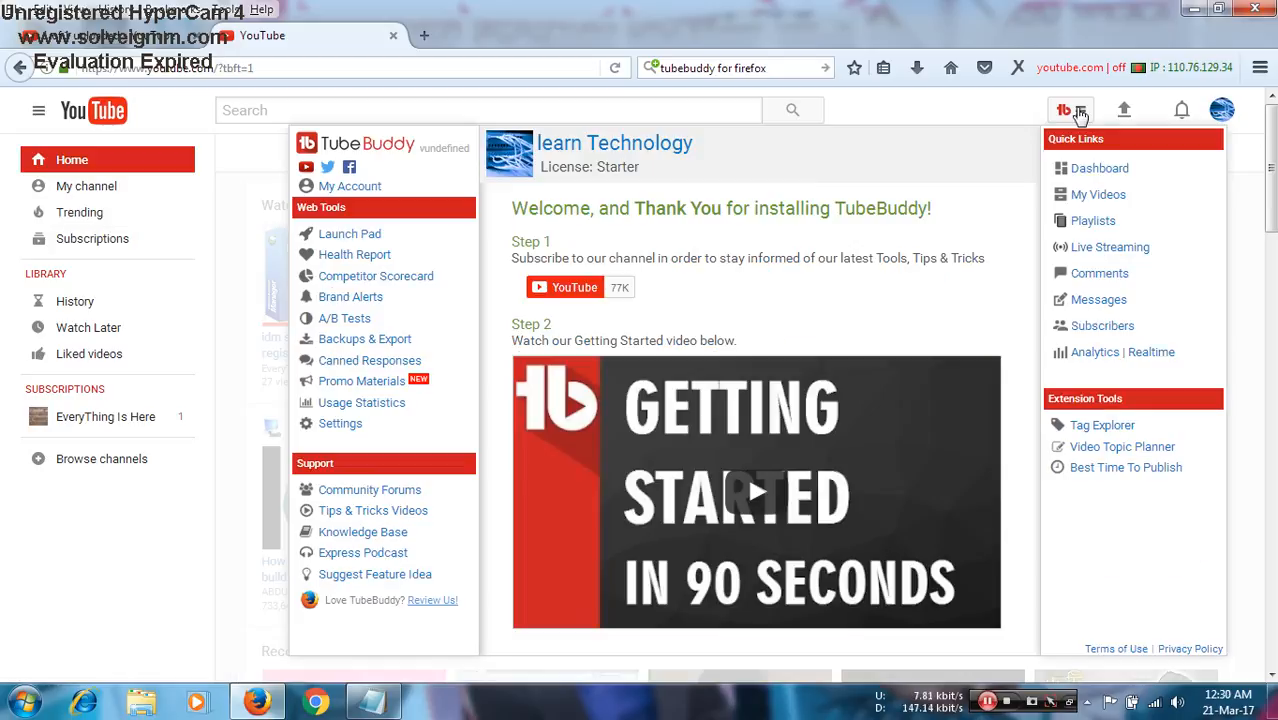
left_click(1078, 112)
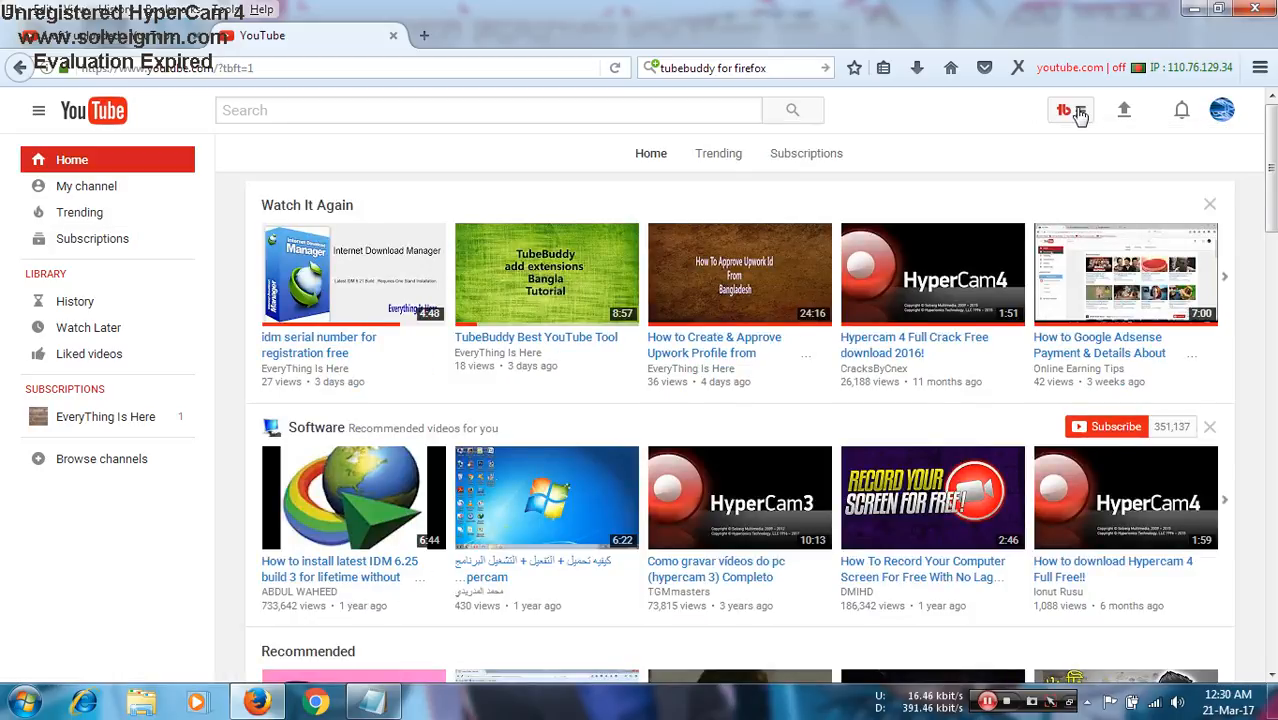
left_click(985, 703)
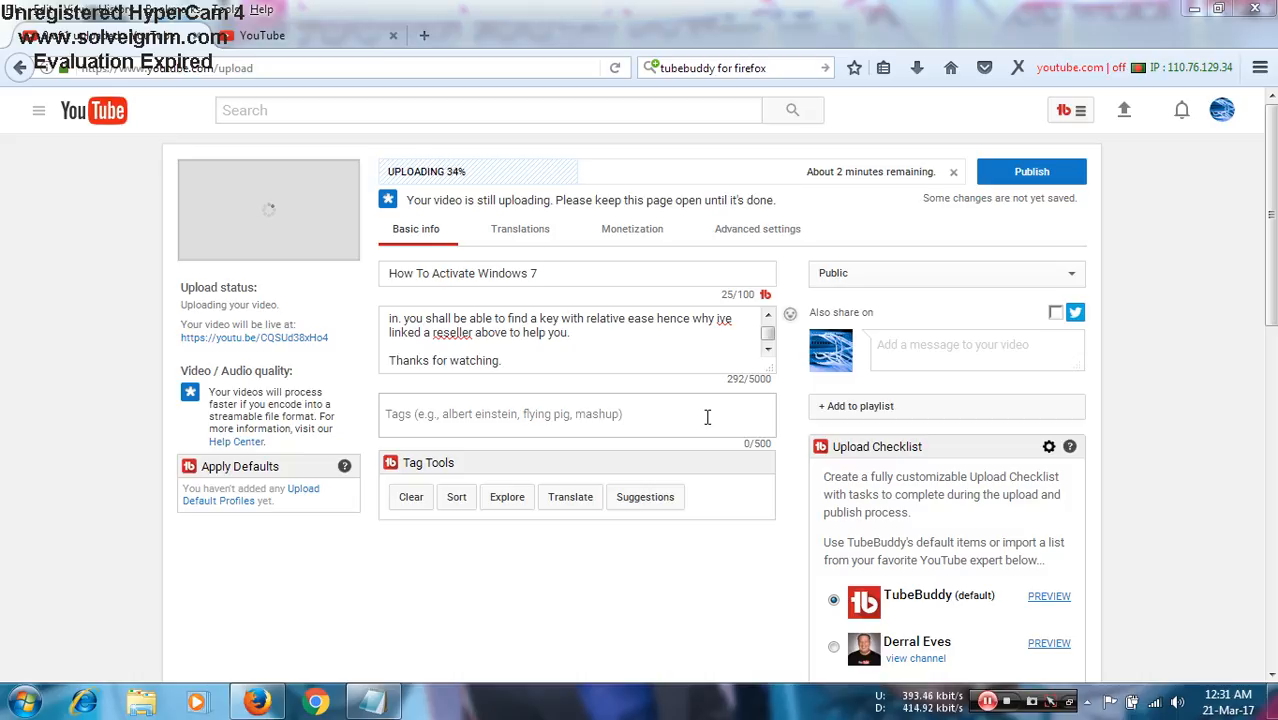
- Copy "How To Activate Windows" from the video's title and add it as a tag
left_click(635, 414)
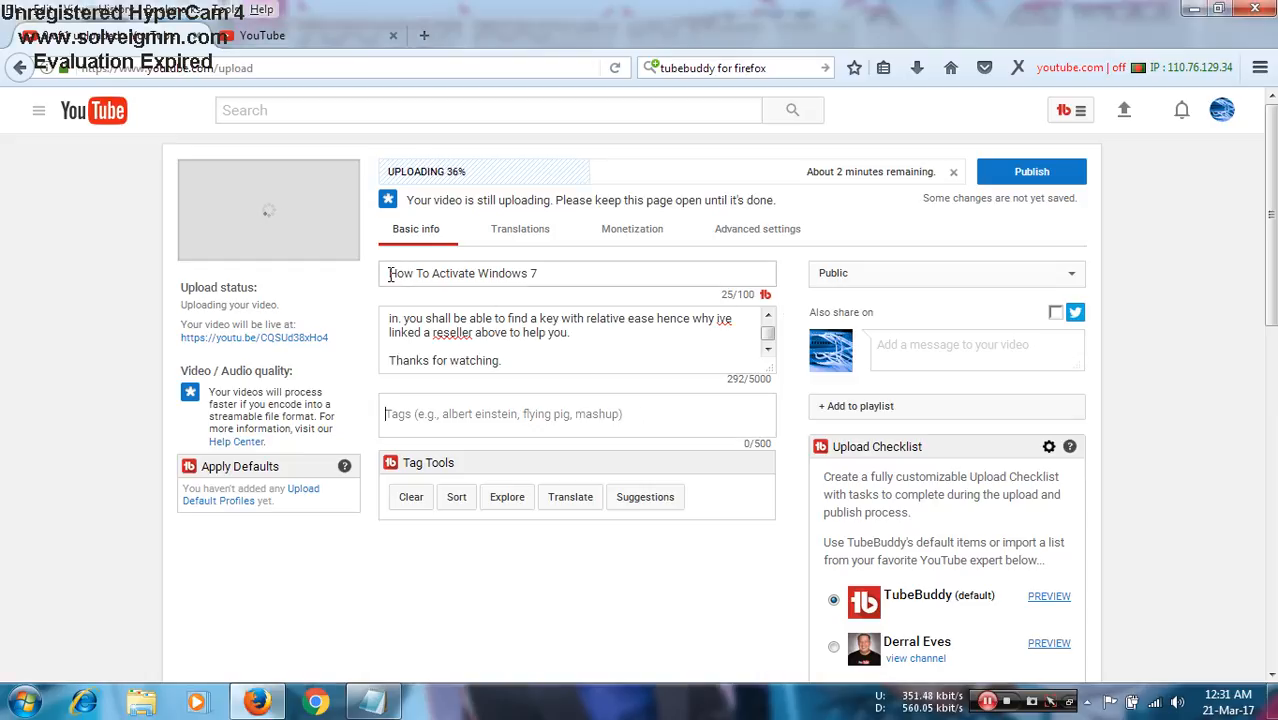
left_click_drag(389, 275, 528, 271)
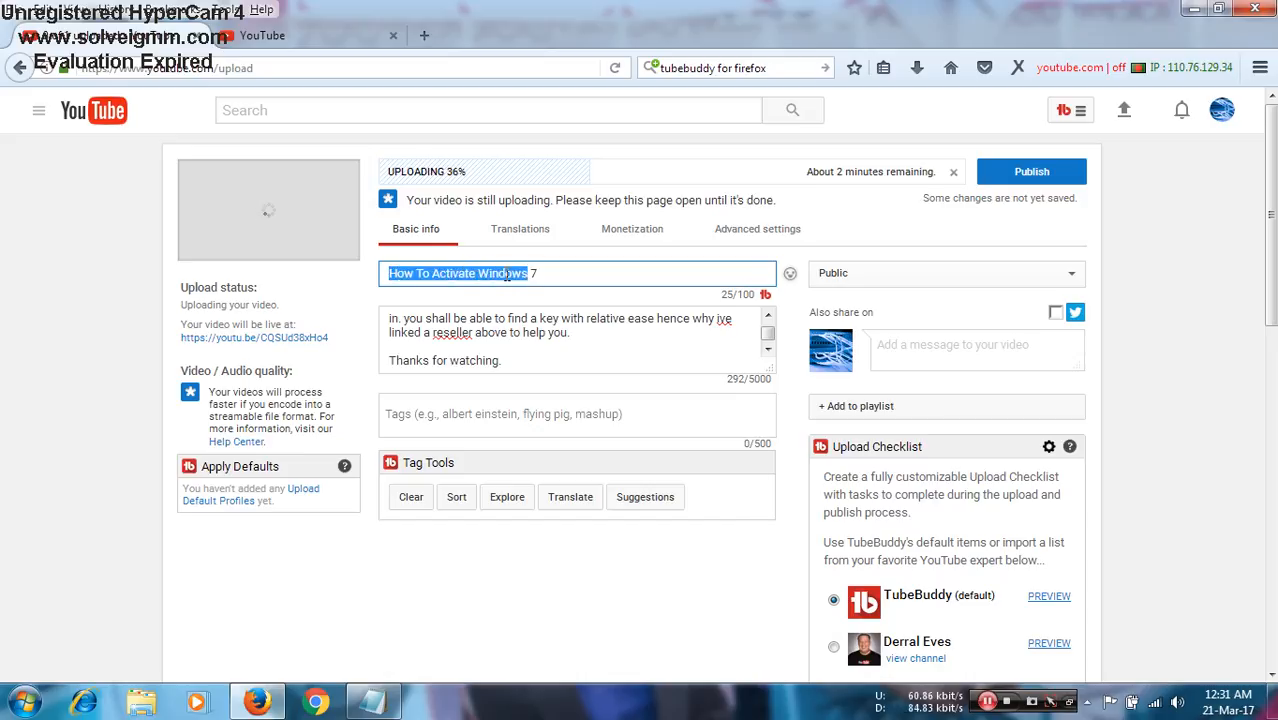
right_click(507, 274)
left_click(545, 336)
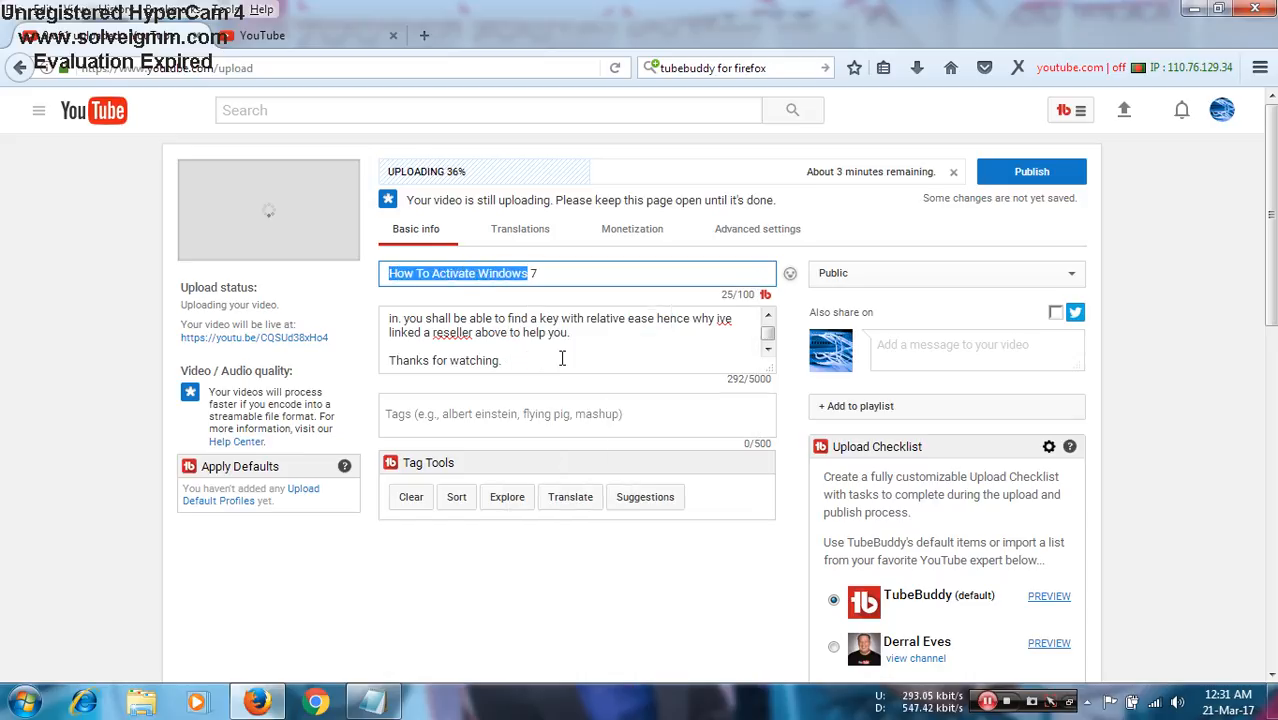
right_click(532, 421)
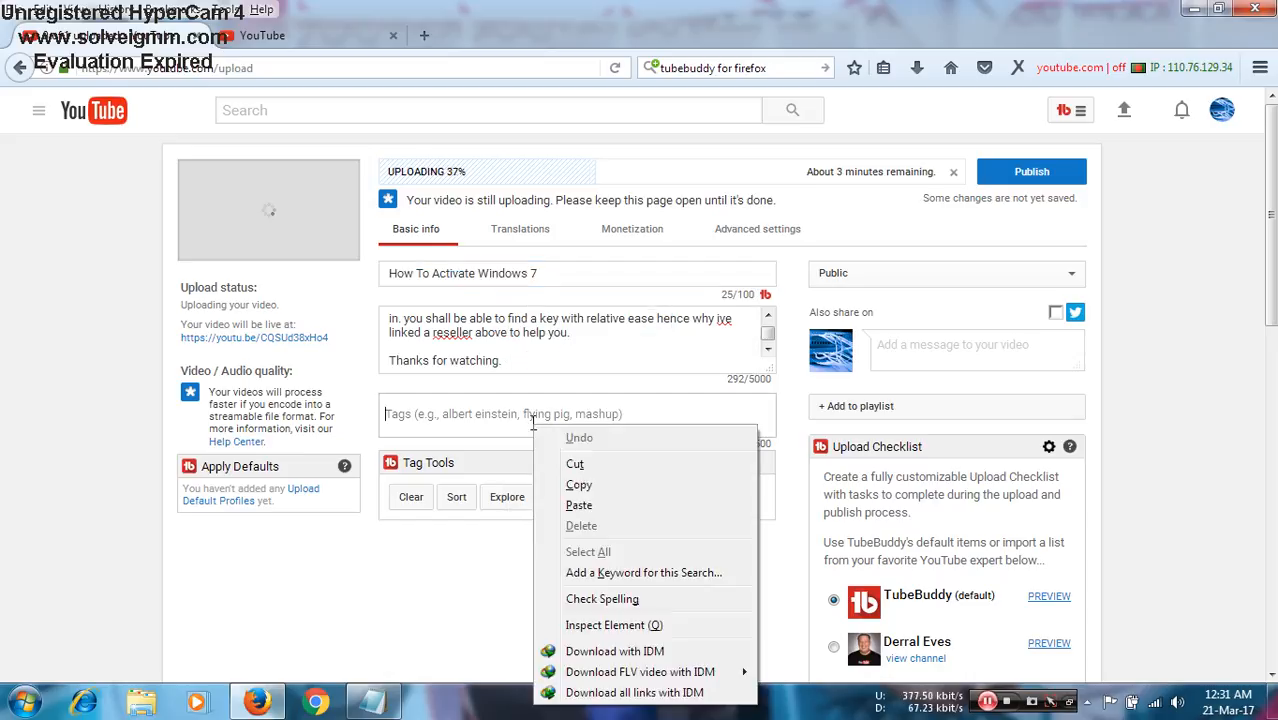
left_click(580, 506)
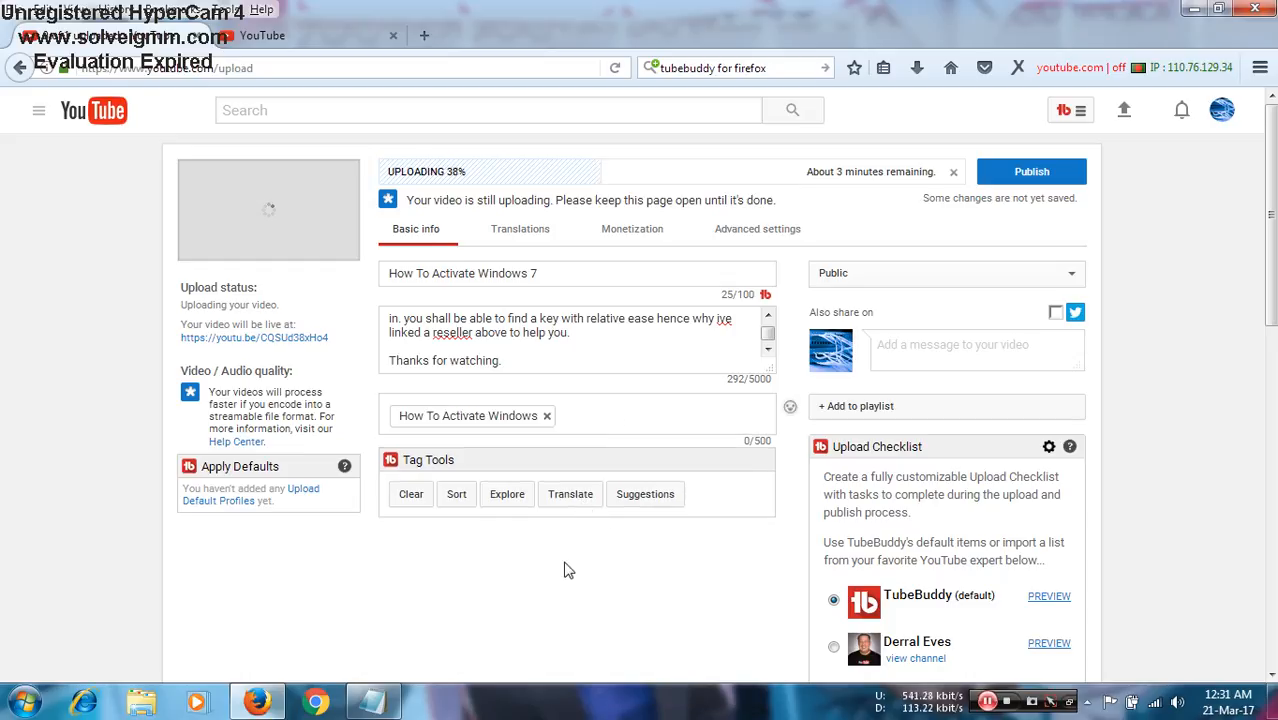
- Examine the "How To Activate Windows" tag's keyword score in Tag Explorer and copy the keyword
left_click(463, 424)
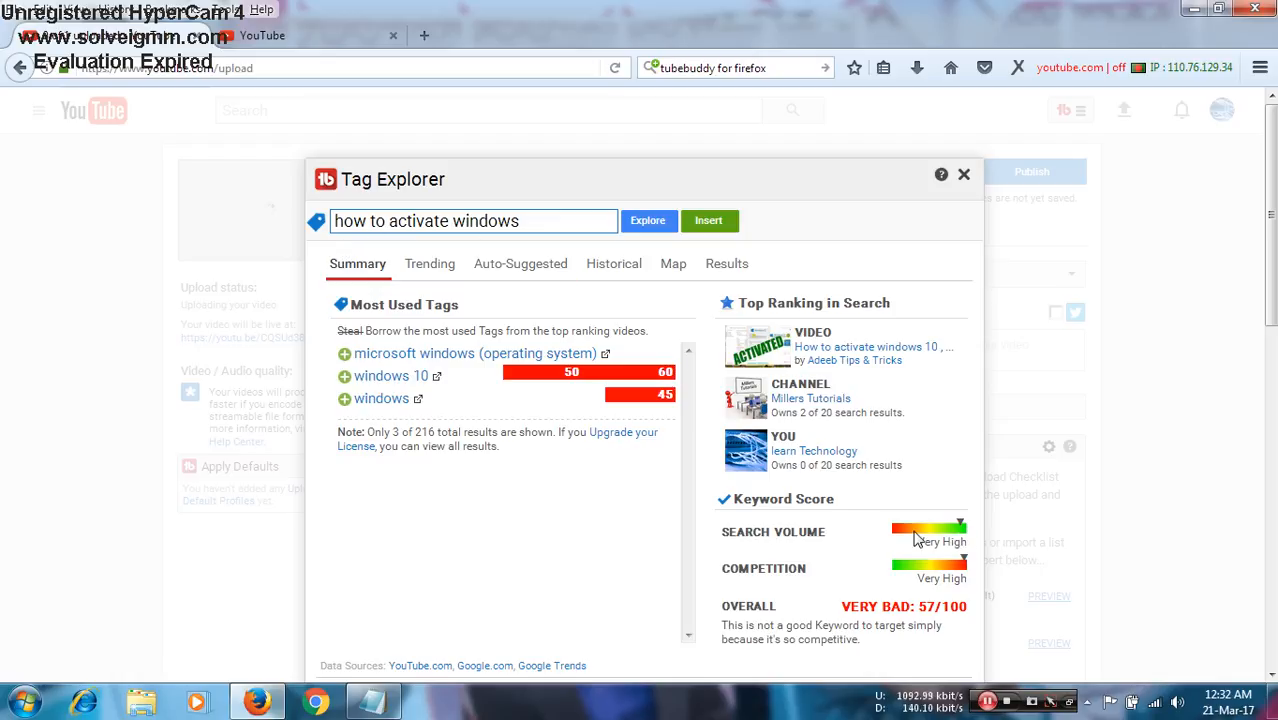
mouse_move(960, 524)
left_click_drag(526, 221, 317, 227)
right_click(399, 222)
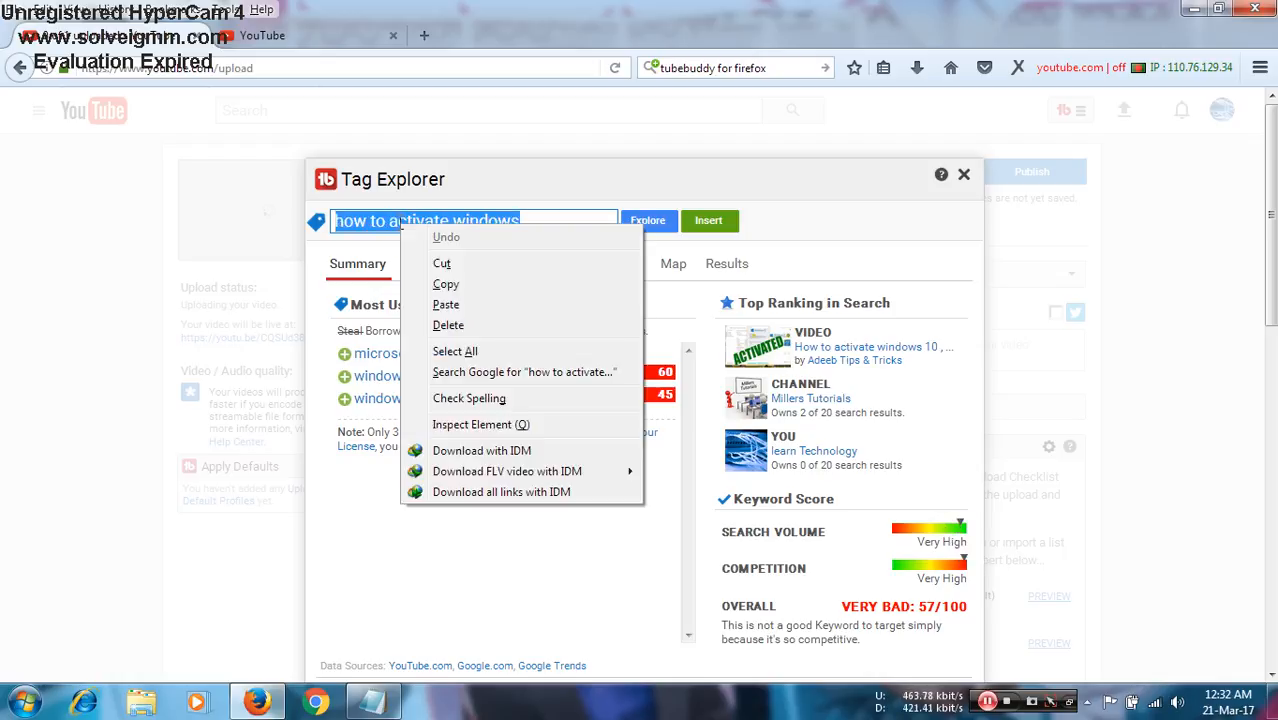
left_click(442, 284)
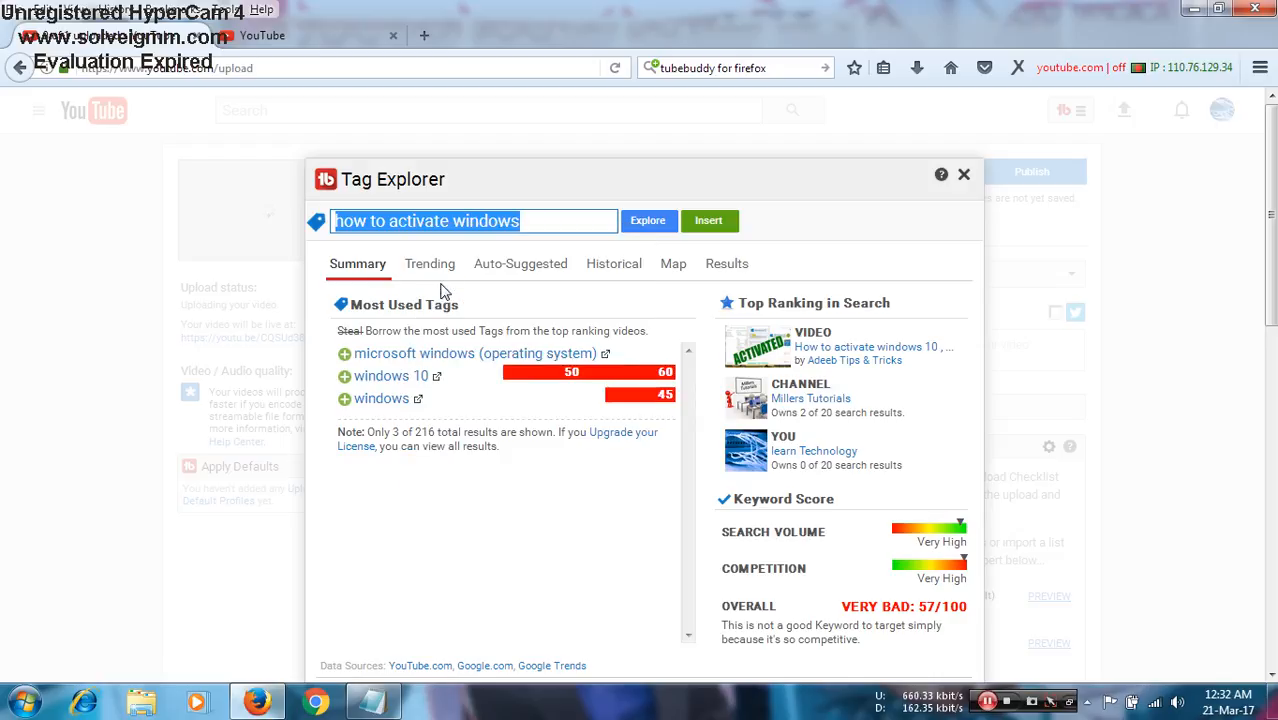
left_click(499, 568)
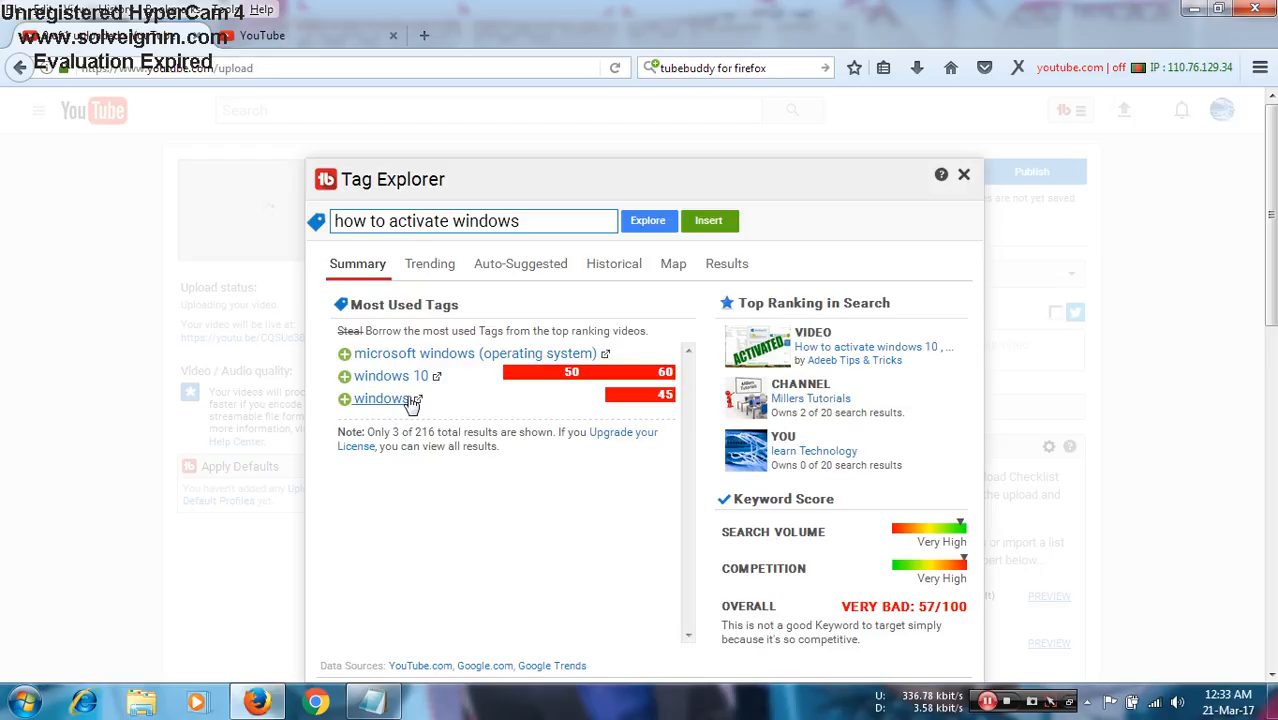
- Explore the most used tag "microsoft windows (operating system)" in Tag Explorer
left_click(478, 356)
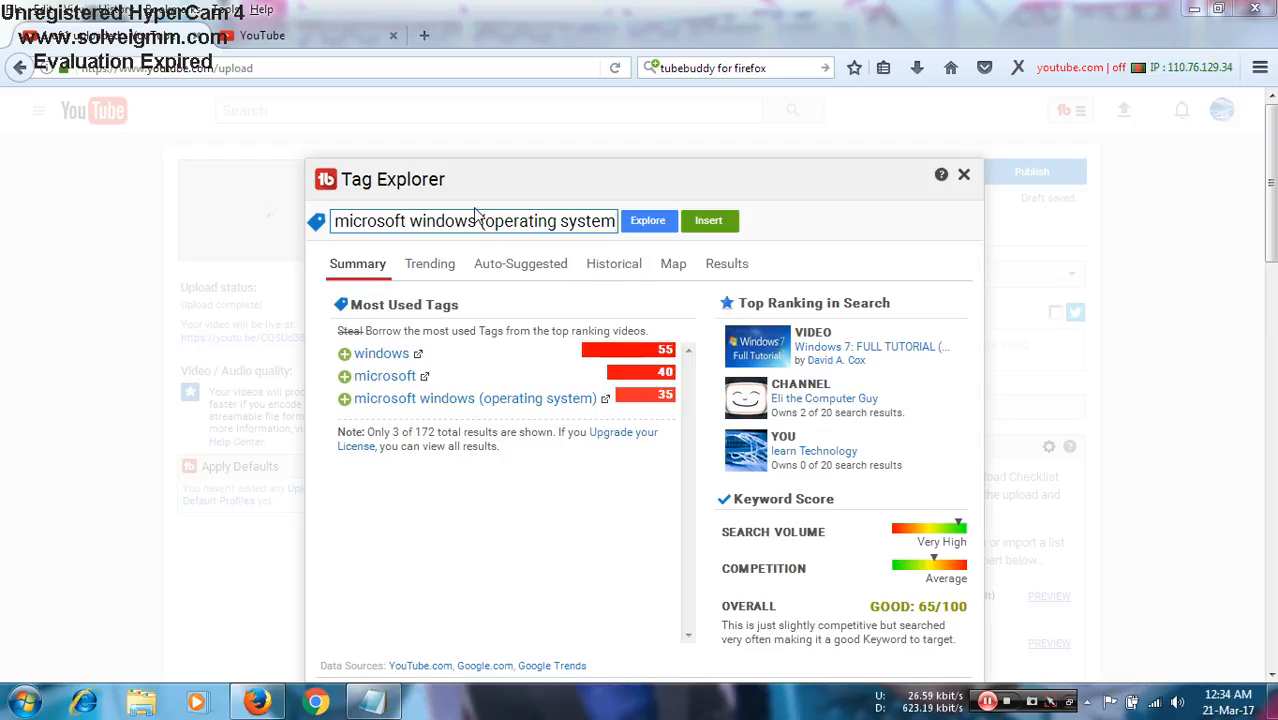
- Add the most used tags "microsoft windows (operating system)", "microsoft" and "windows" to the video from Tag Explorer, then close it
triple_click(547, 217)
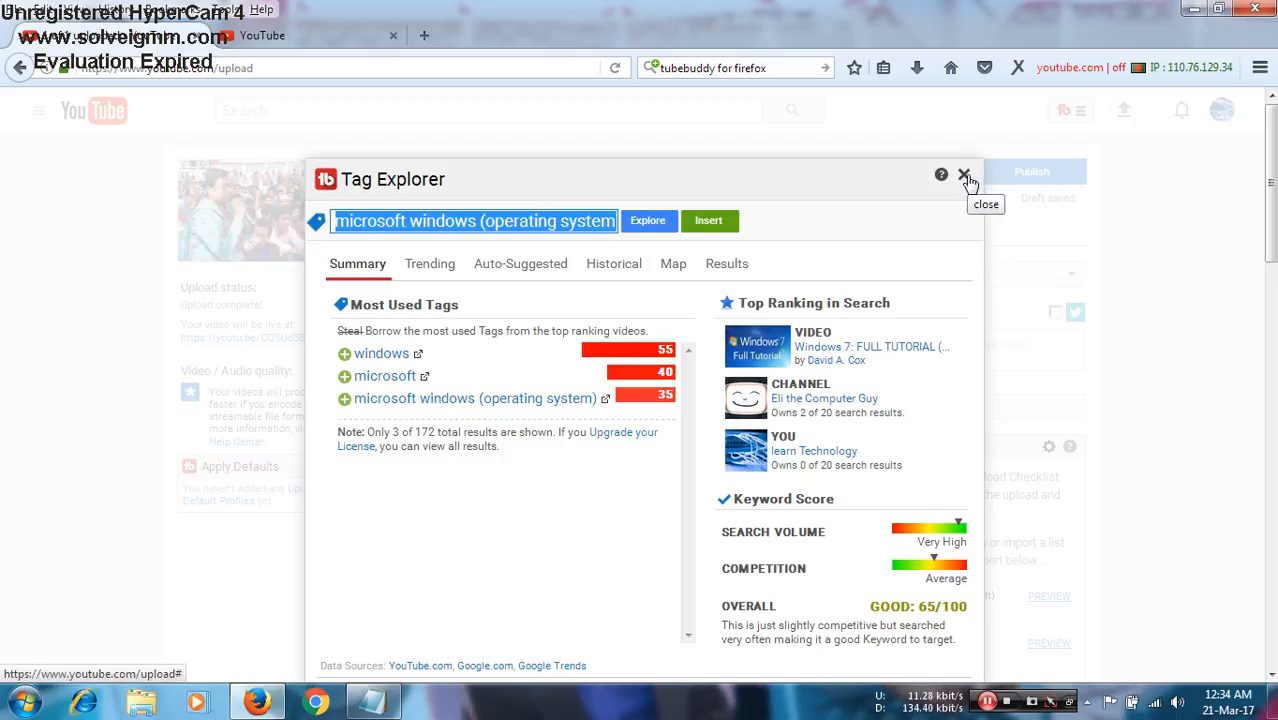
left_click(345, 399)
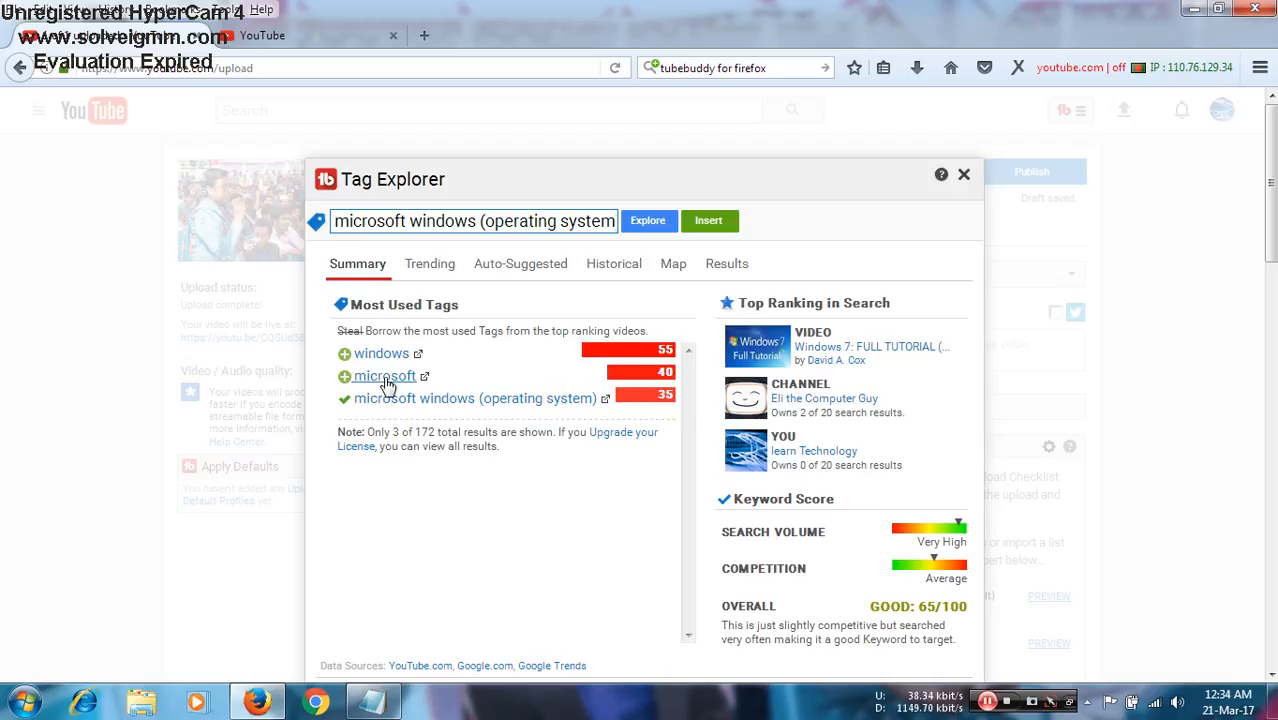
left_click(386, 377)
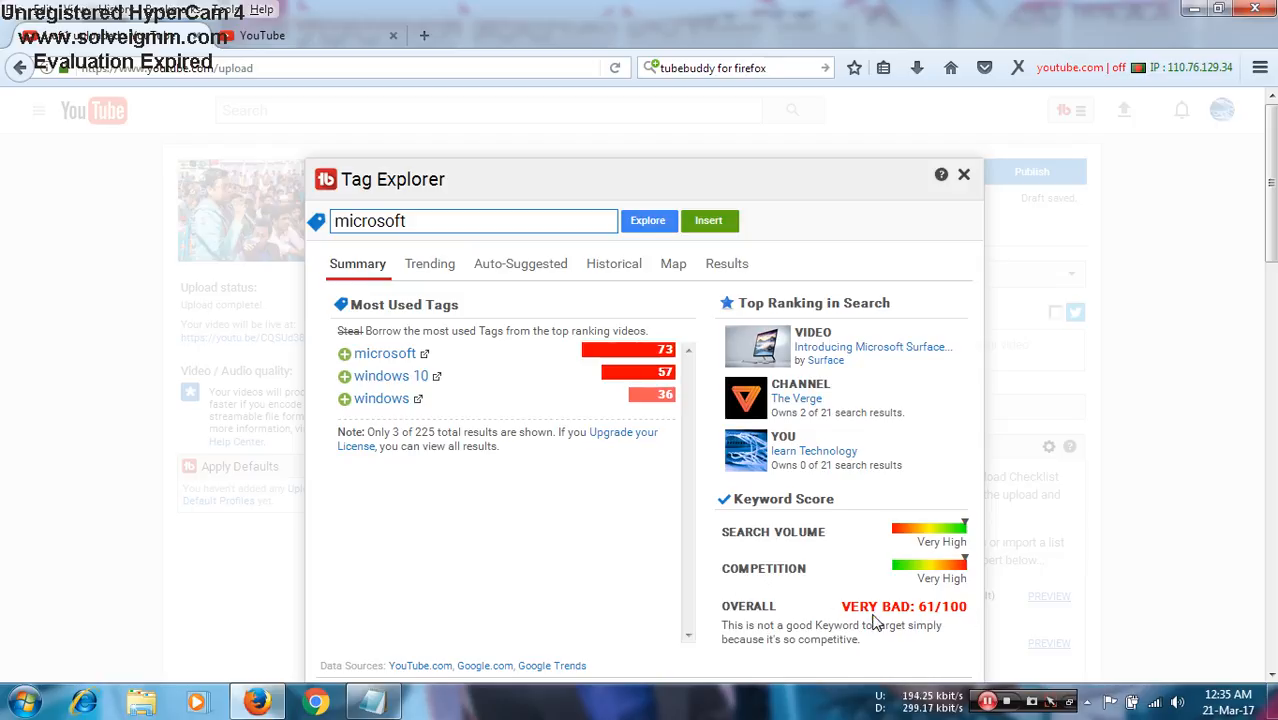
left_click(345, 356)
left_click(380, 399)
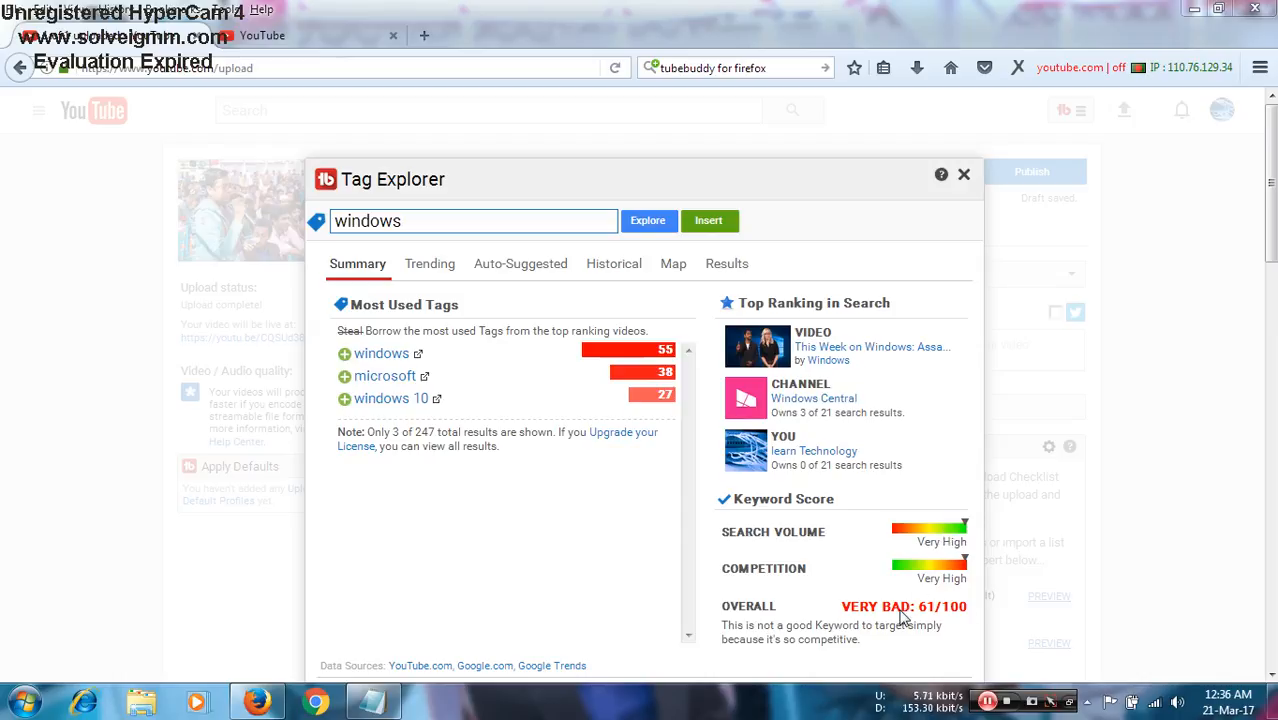
left_click(344, 355)
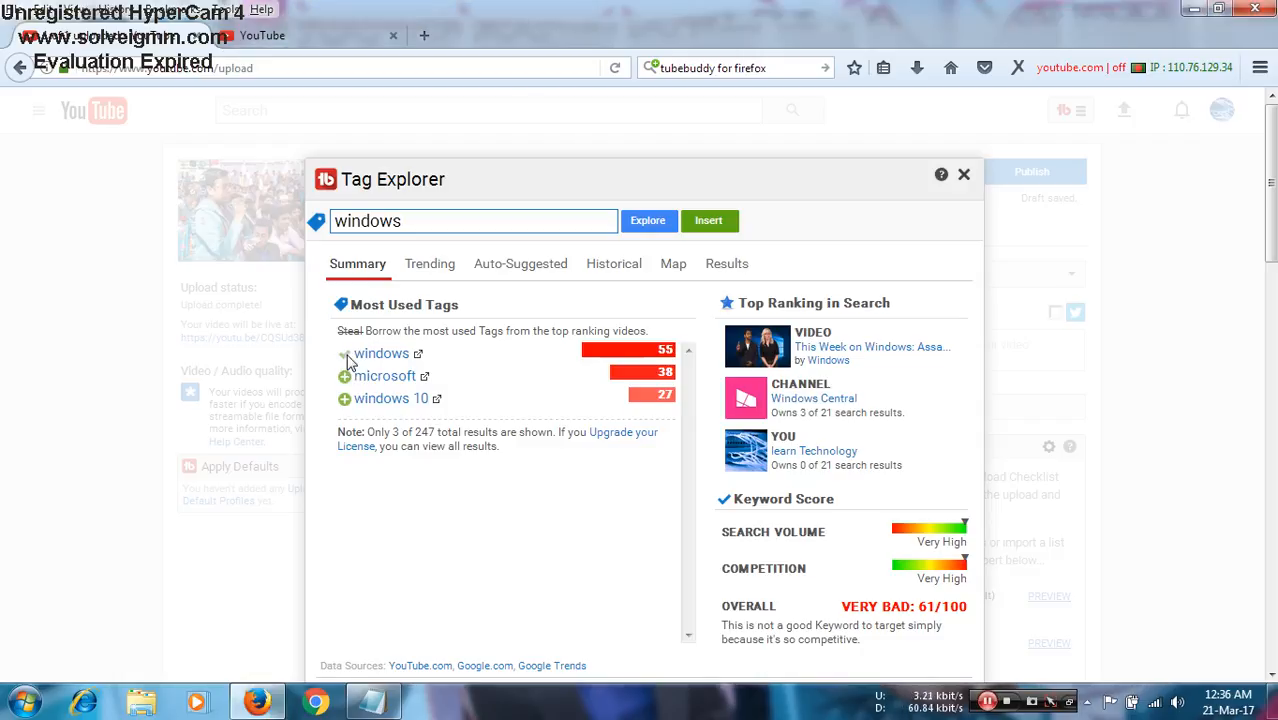
left_click(965, 177)
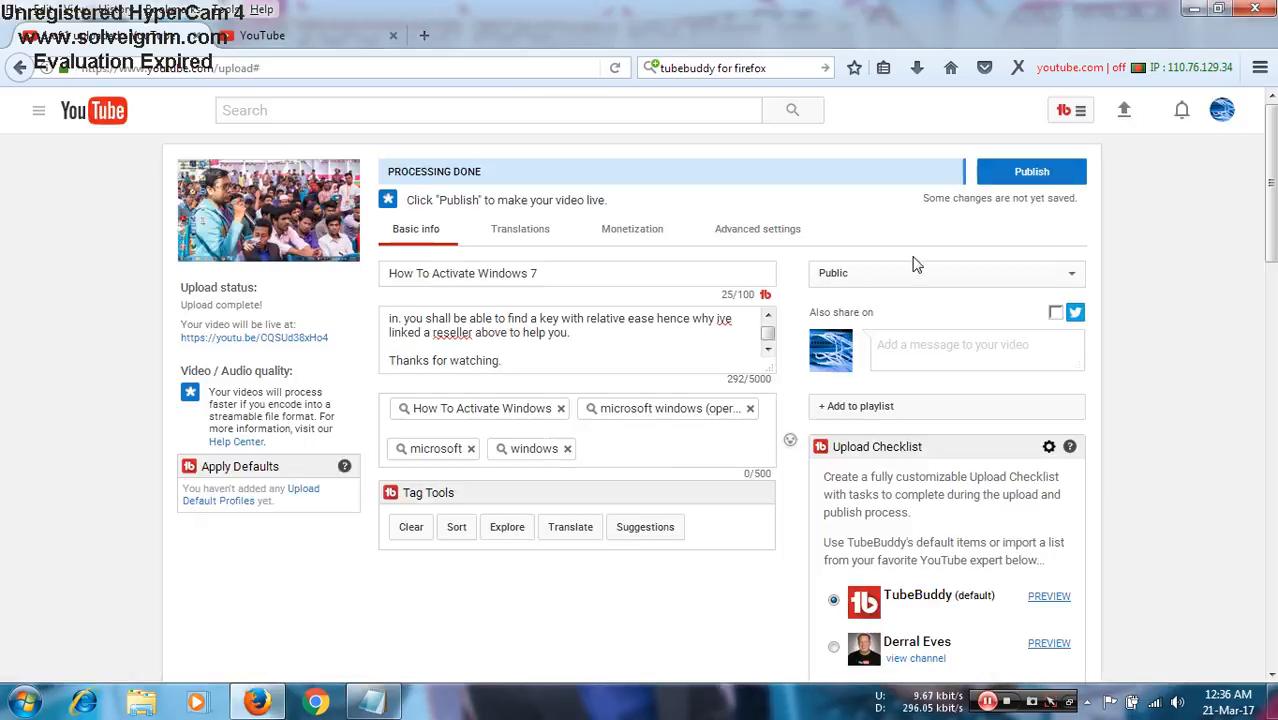
- Explore the "How To Activate Windows" tag's auto-suggestions and add YouTube's suggestion "how to activate windows 7" to the video
left_click(478, 413)
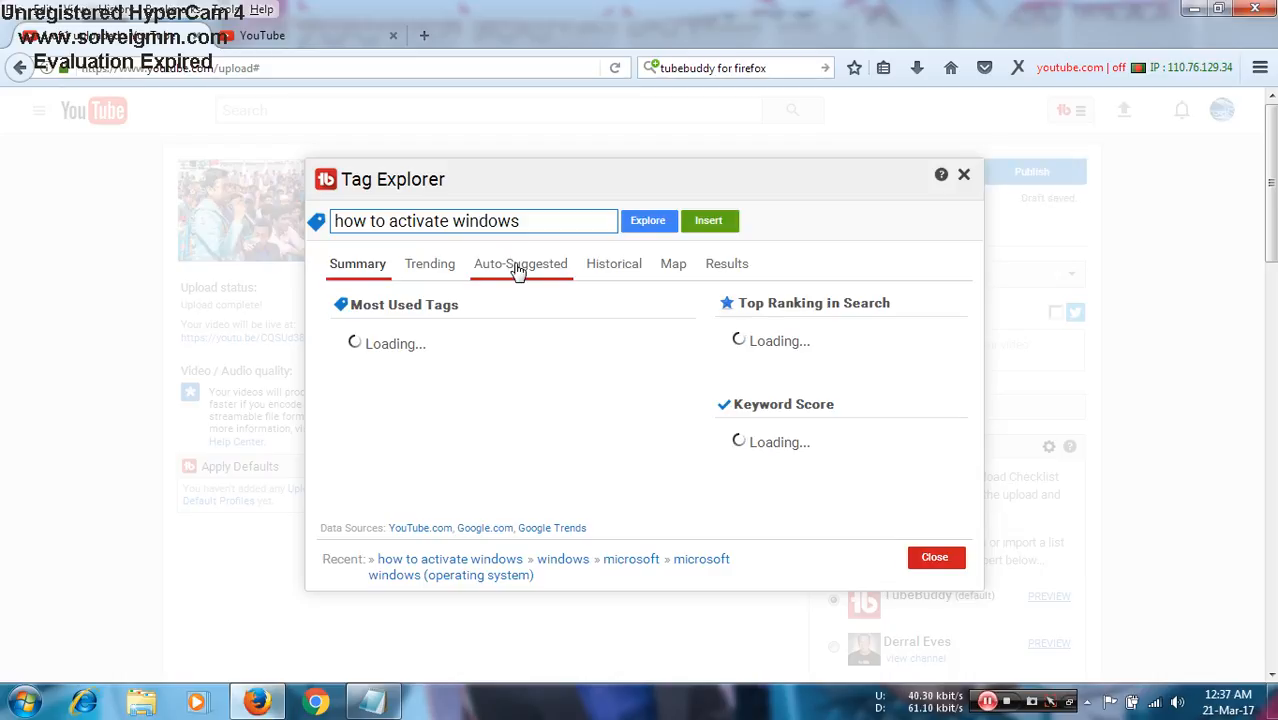
left_click(517, 268)
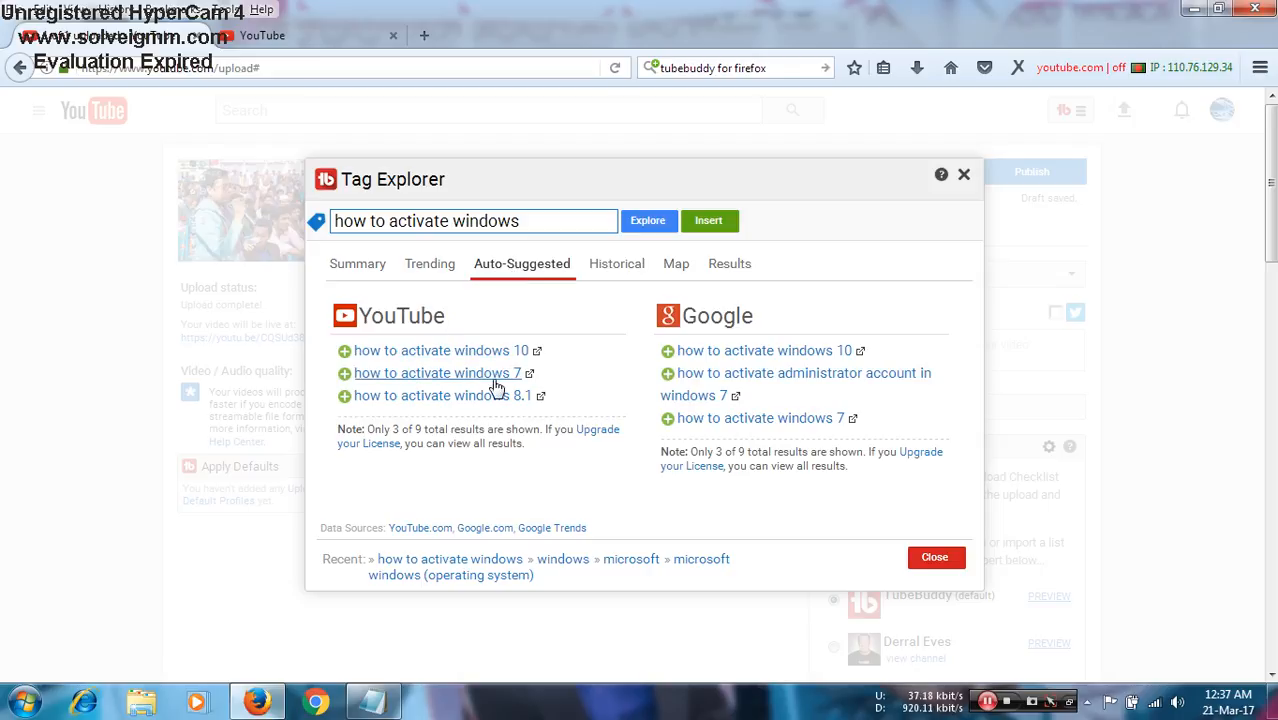
left_click(344, 377)
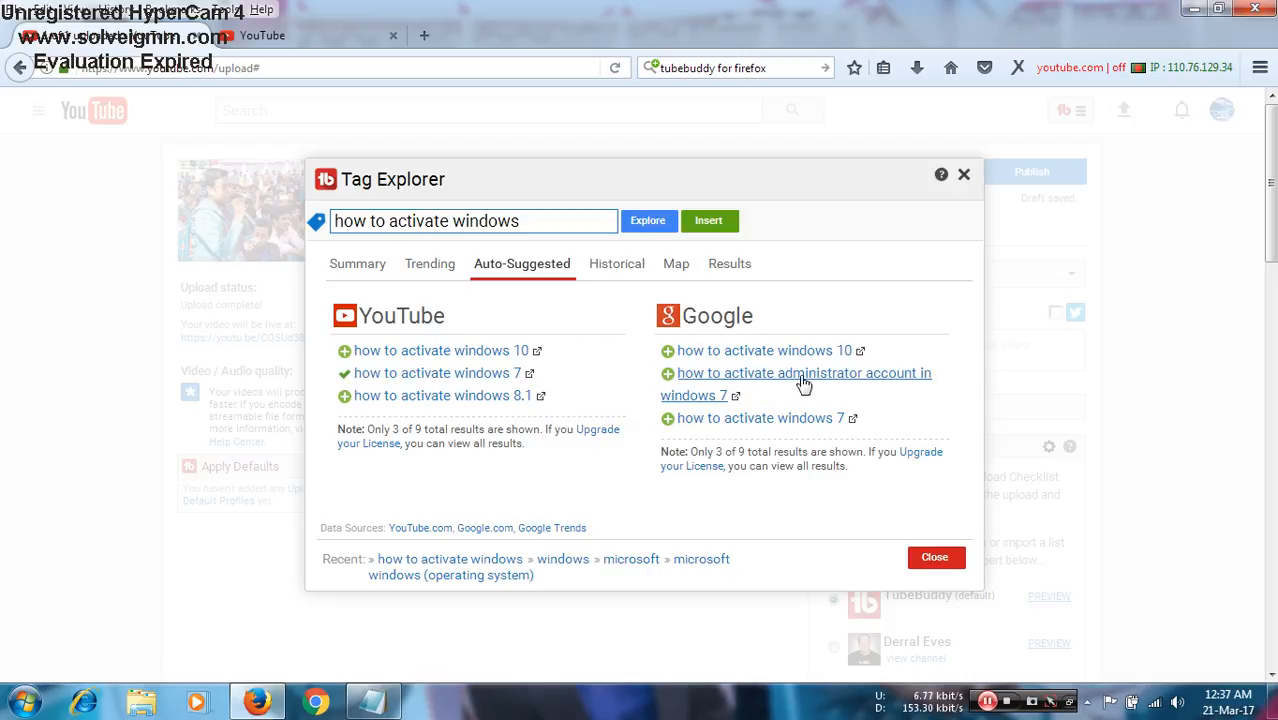
- Check the summary of Google's suggestion "how to activate administrator account in windows 7", copy the keyword and close Tag Explorer
left_click(700, 377)
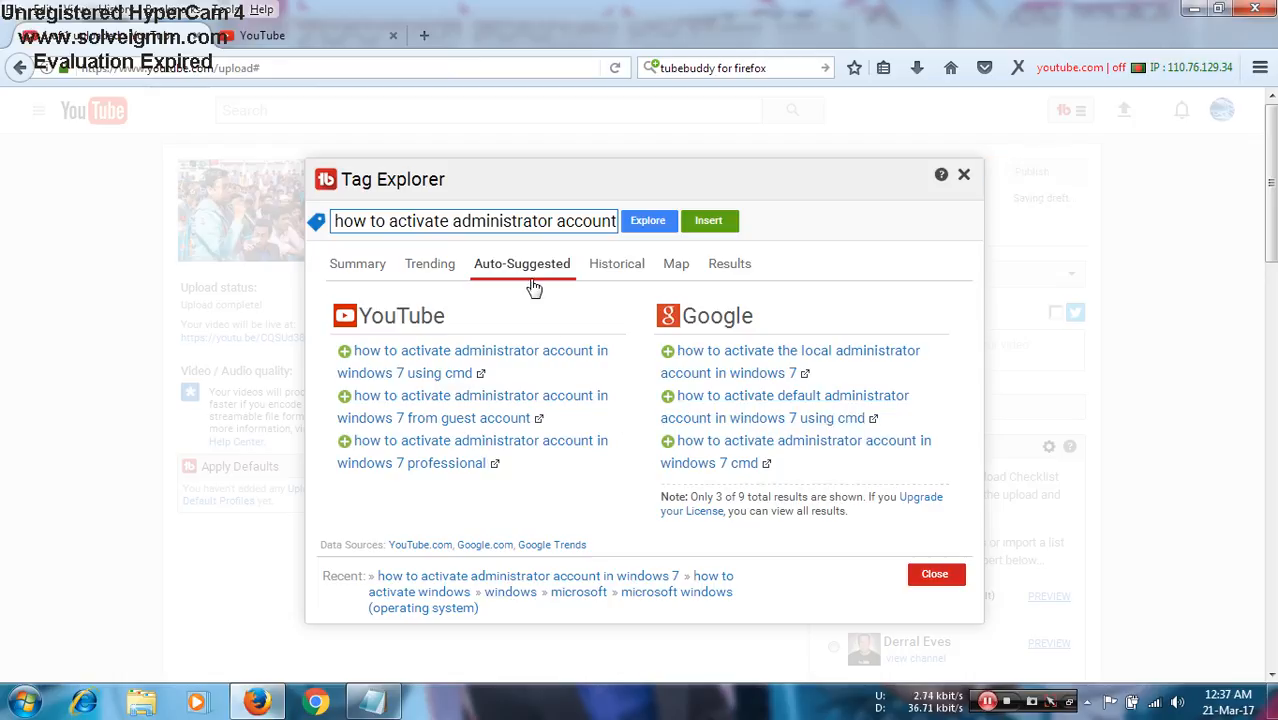
left_click(363, 269)
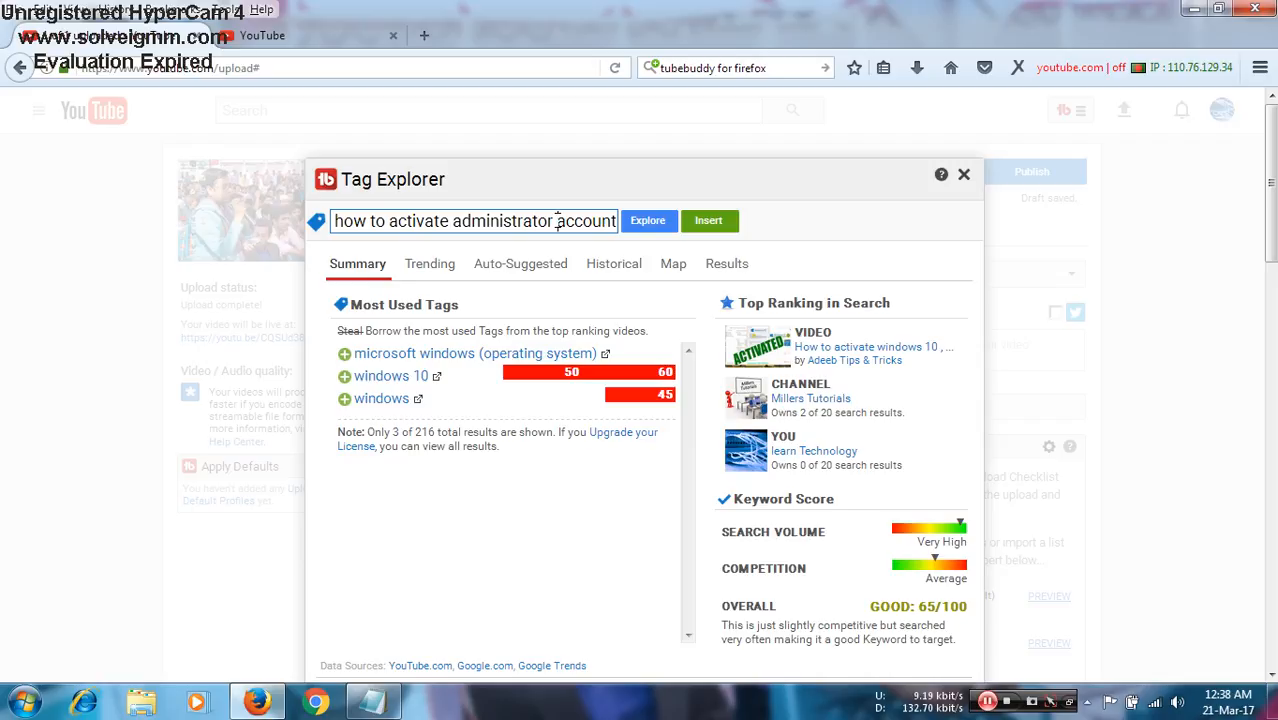
key("ctrl+a")
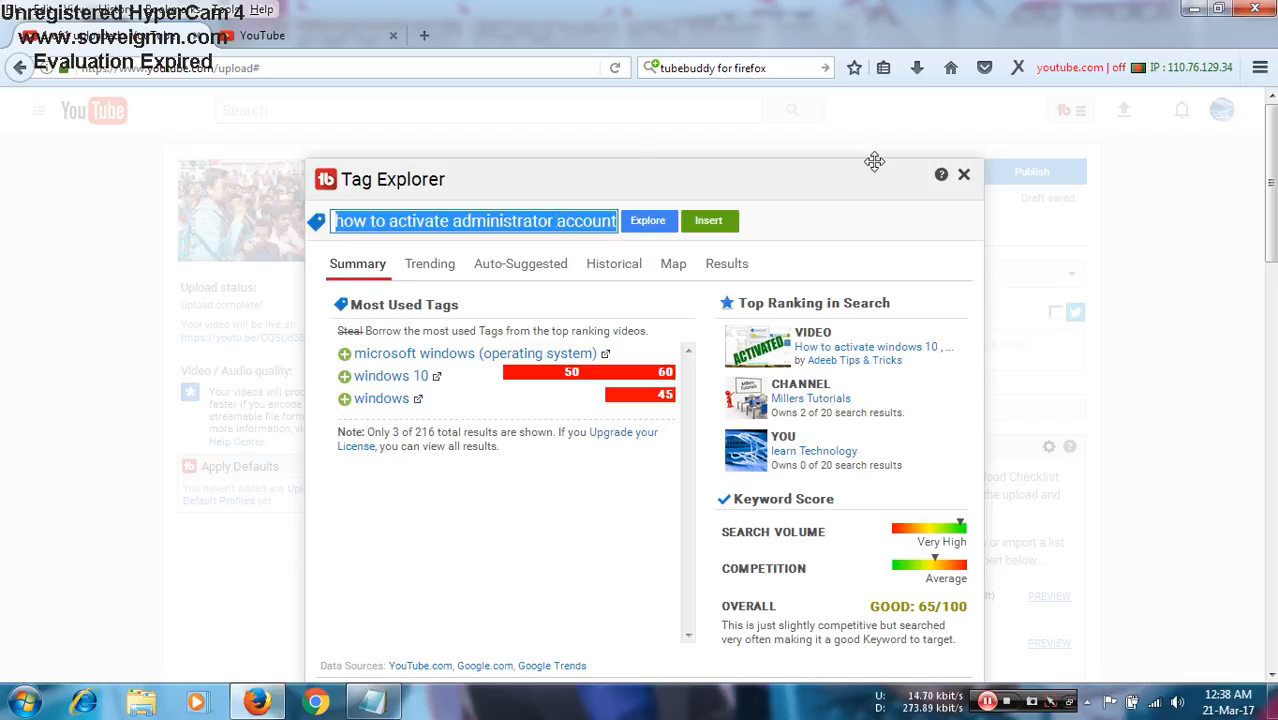
left_click(965, 179)
left_click(964, 175)
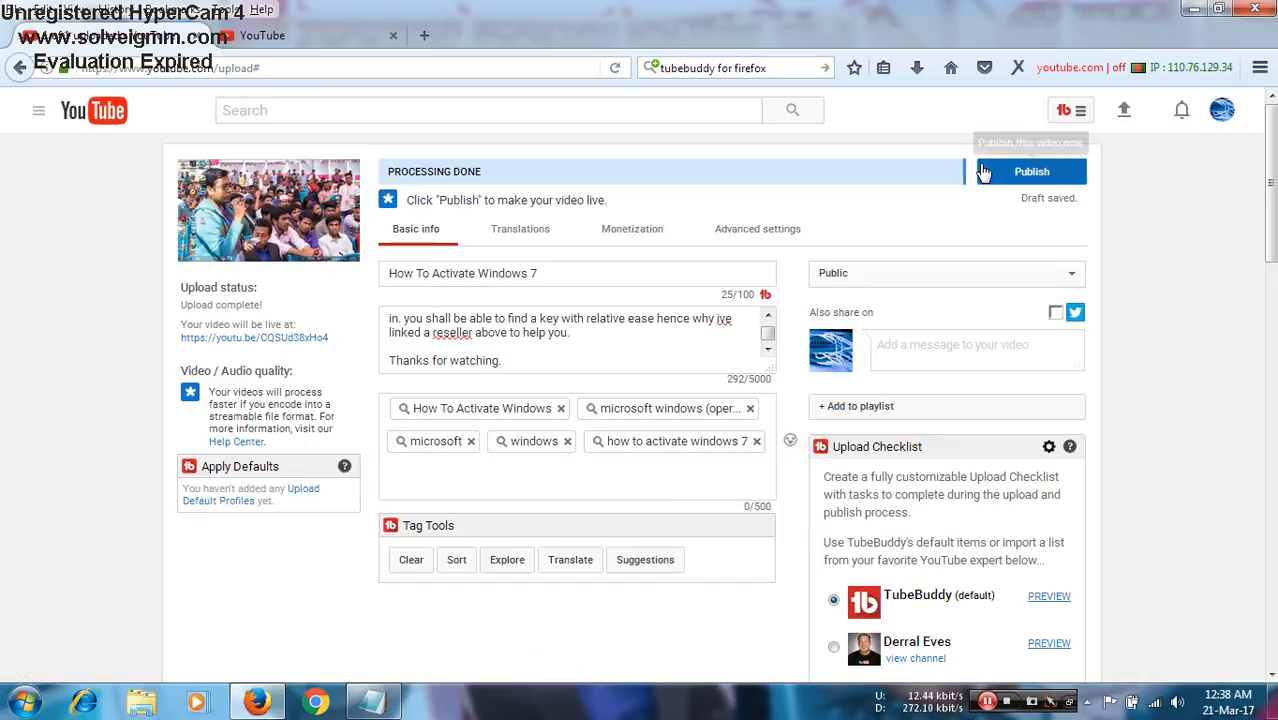
- Add the copied keyword "how to activate administrator account in windows 7" to the video's tags
left_click(628, 456)
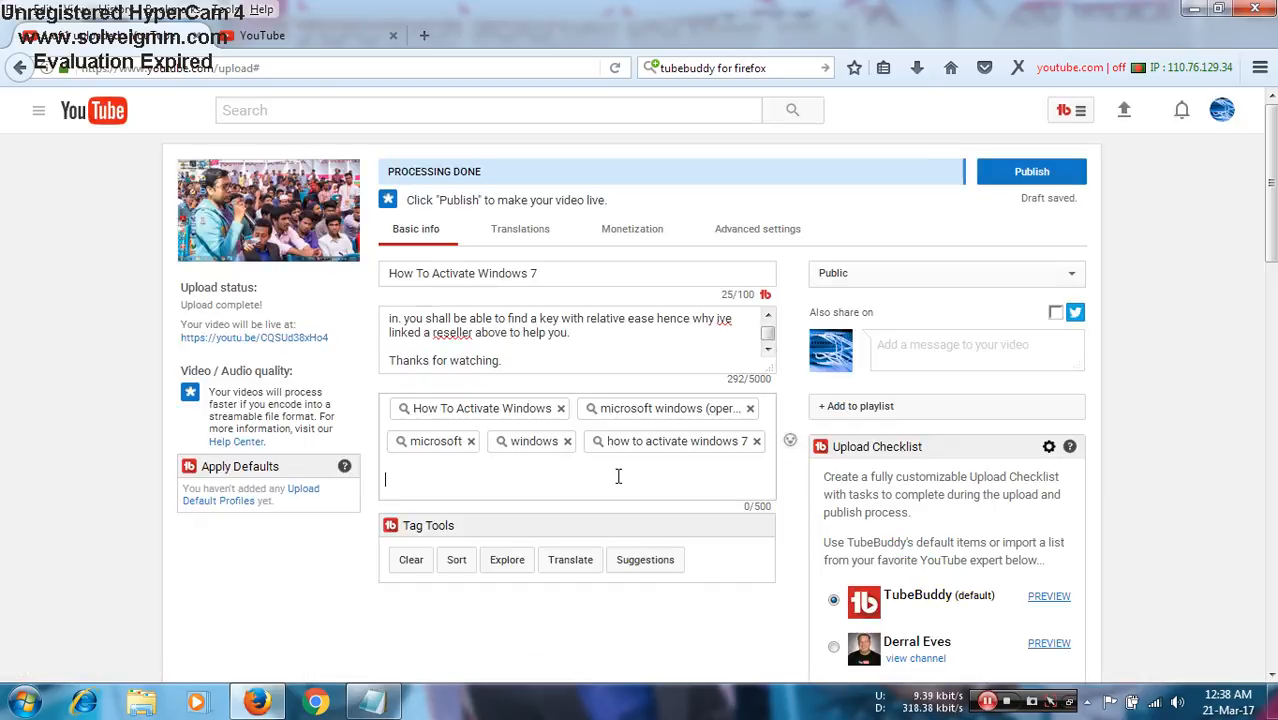
key("ctrl+v")
key("Return")
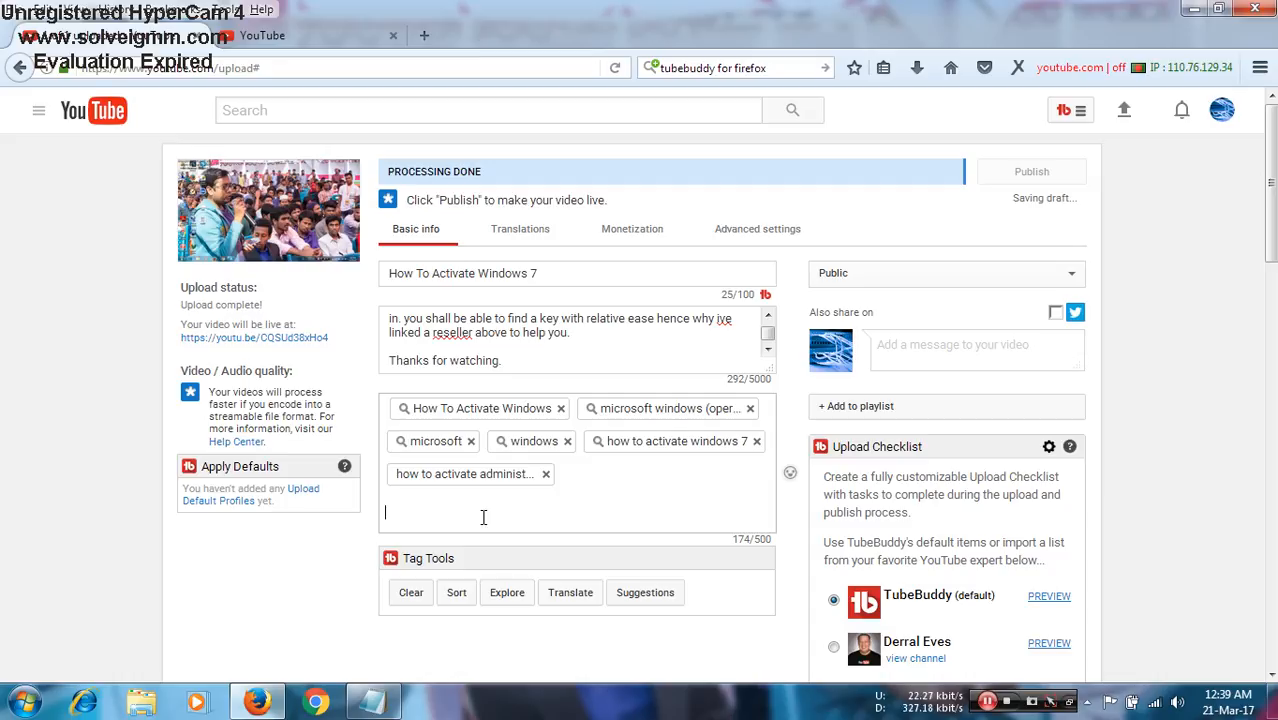
- Add TubeBuddy's suggested search tags "activate", "windows 7", "windows 7 (operating system)" and "windows 7 ultimate product key" to the video
left_click(658, 605)
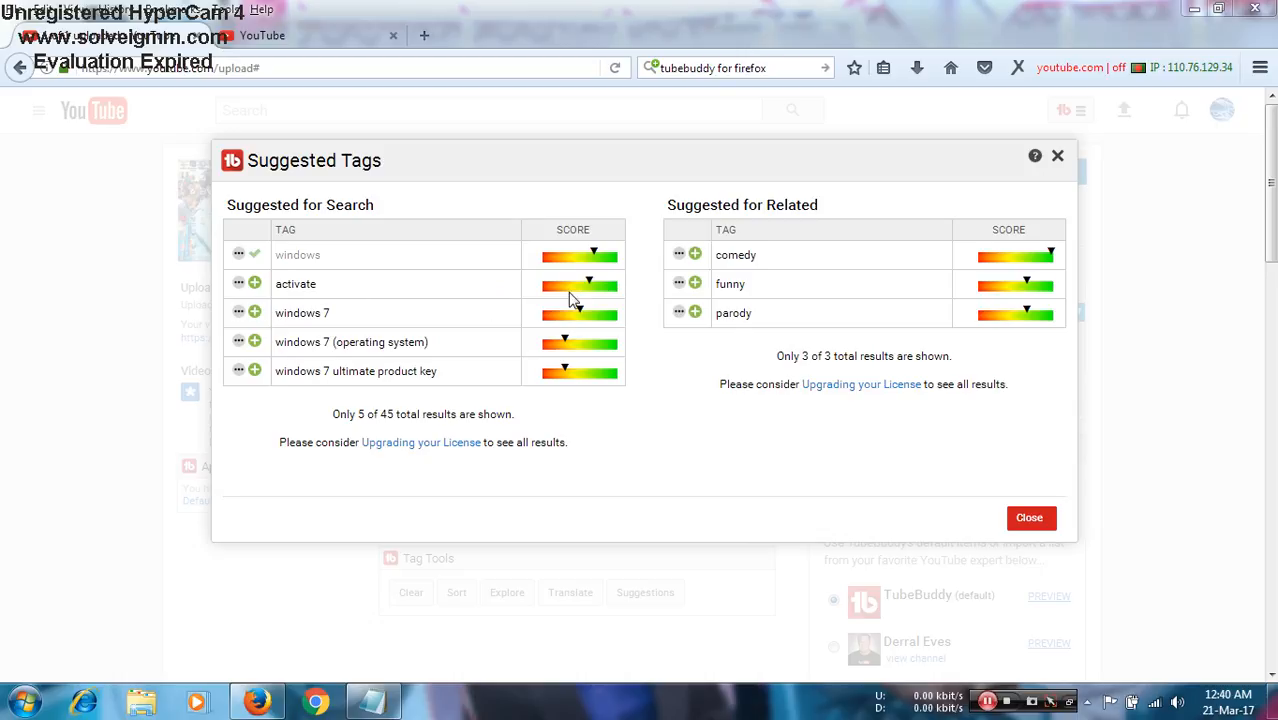
left_click(255, 284)
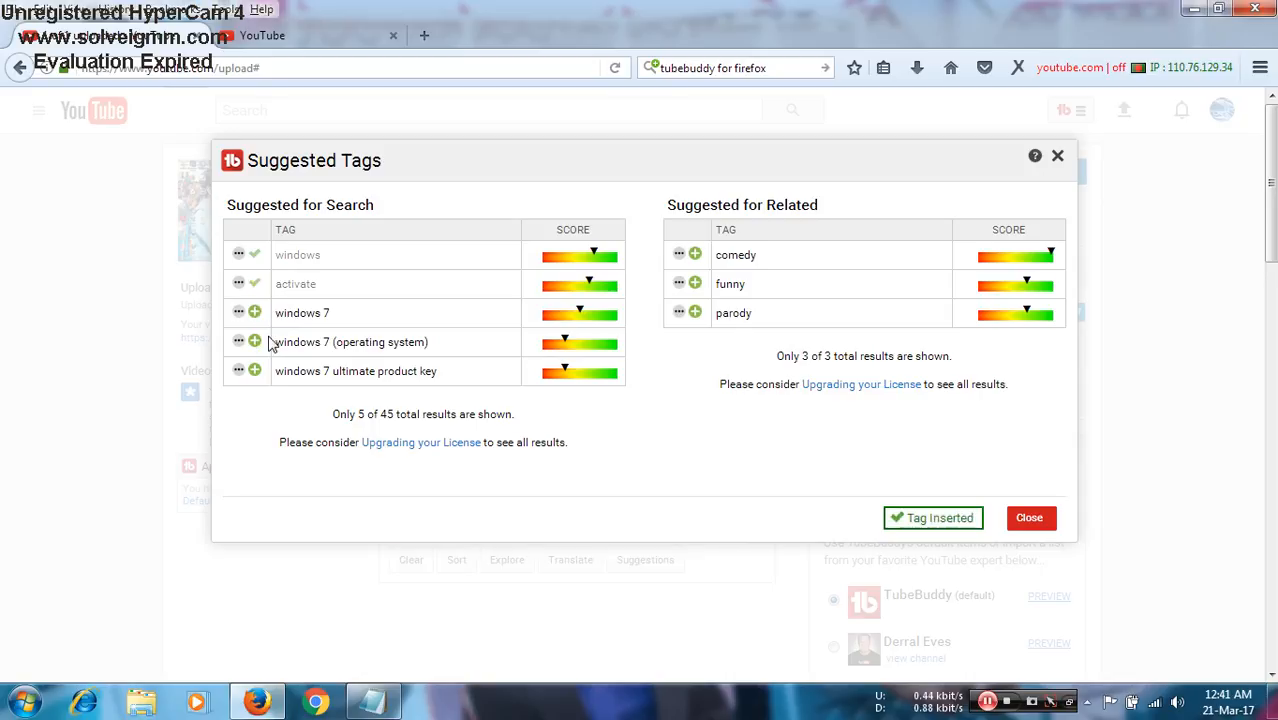
left_click(256, 313)
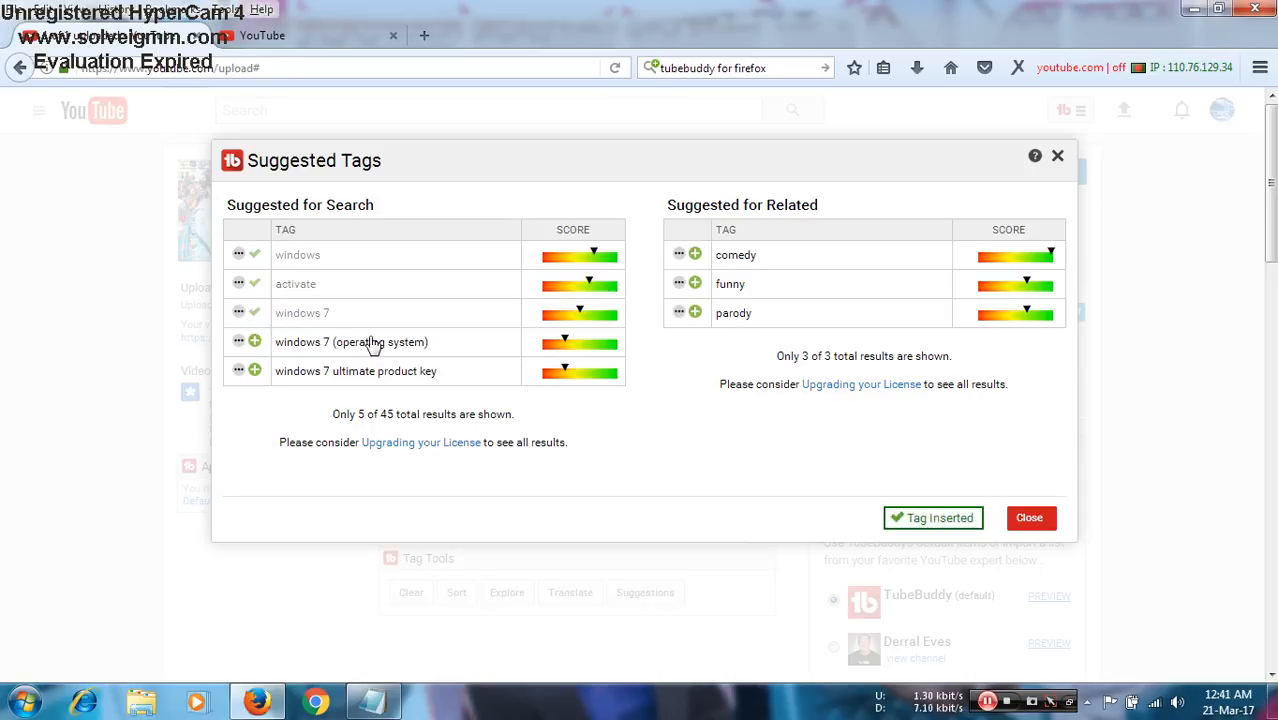
left_click(257, 342)
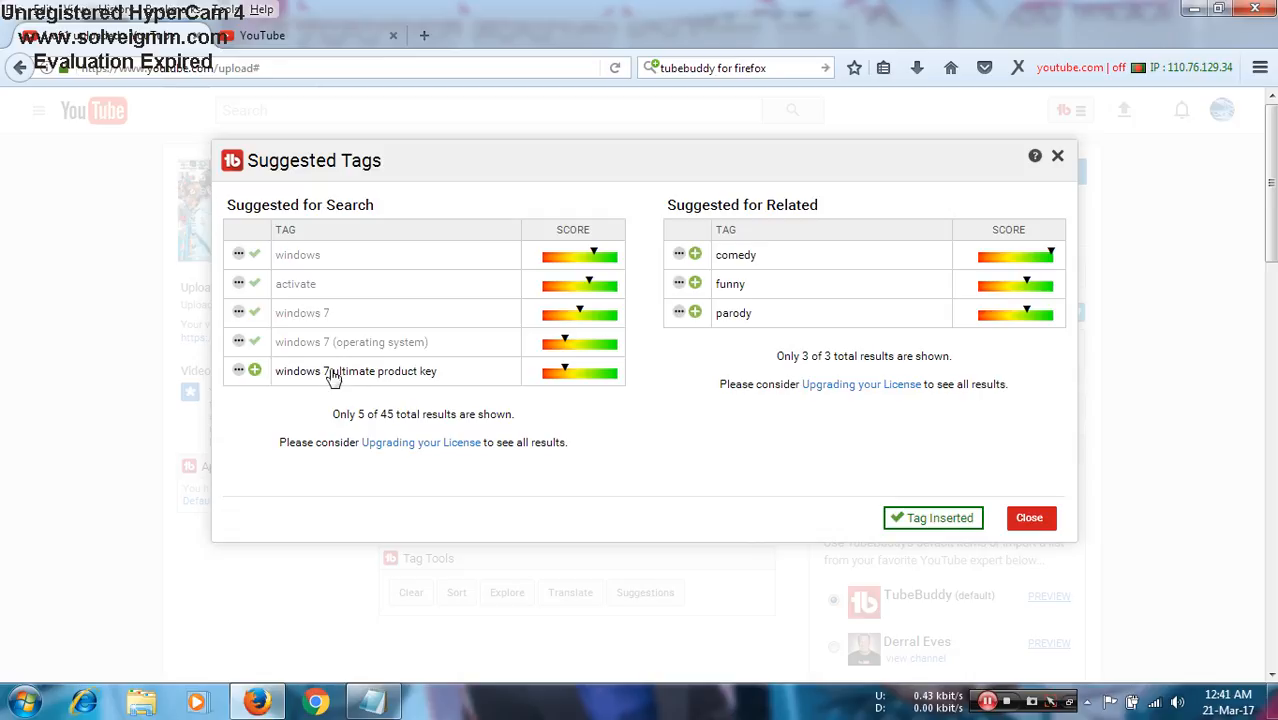
left_click(255, 371)
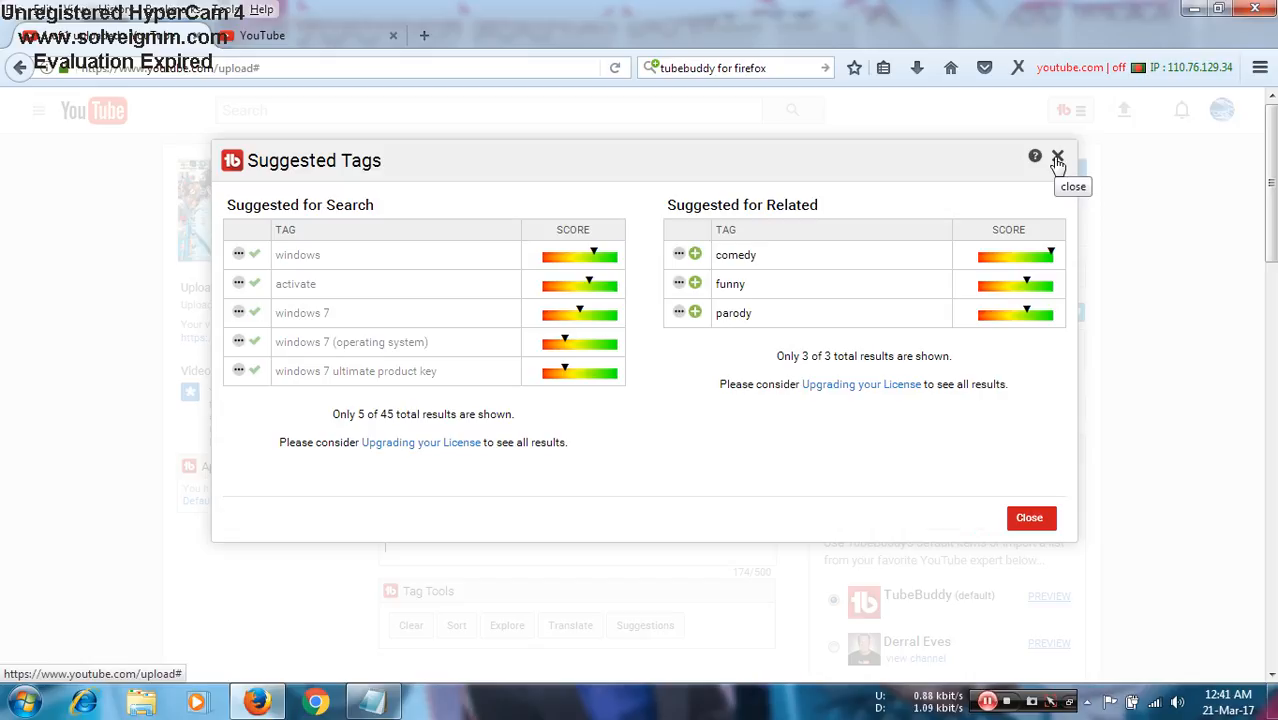
left_click(1036, 522)
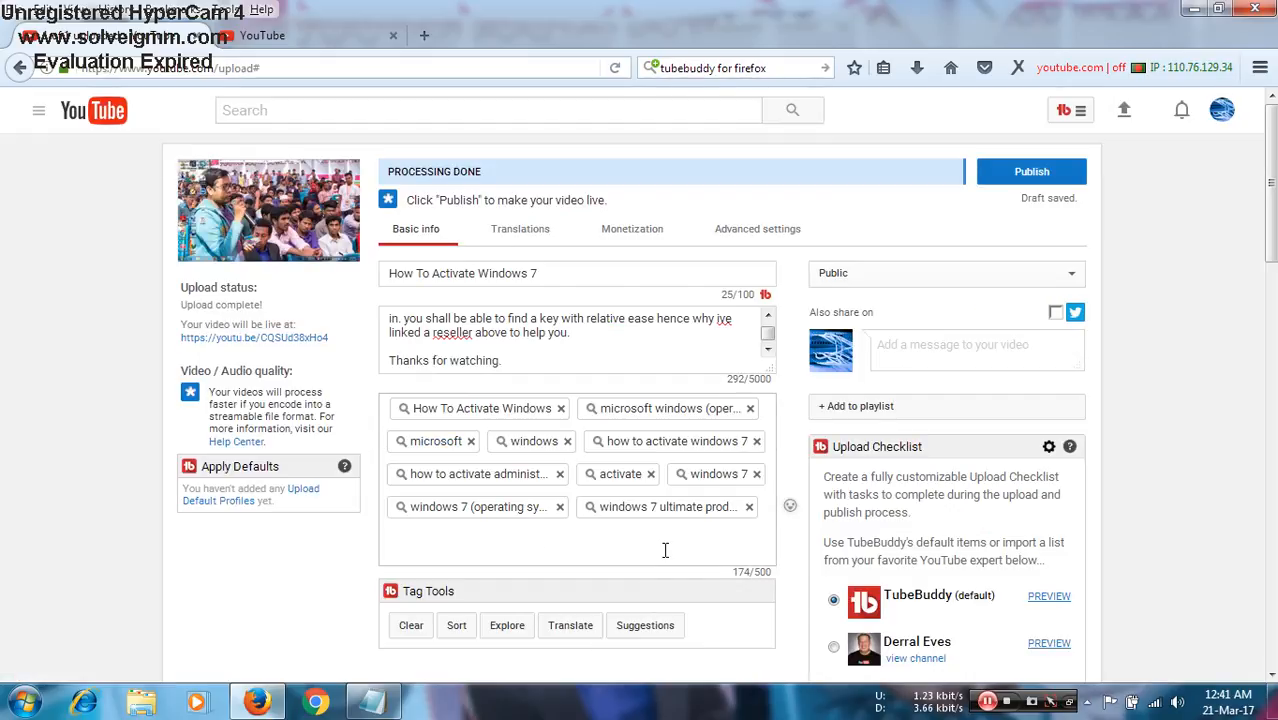
- Copy the full title "How To Activate Windows 7" from the video's title field
scroll(226, 511, "down", 4)
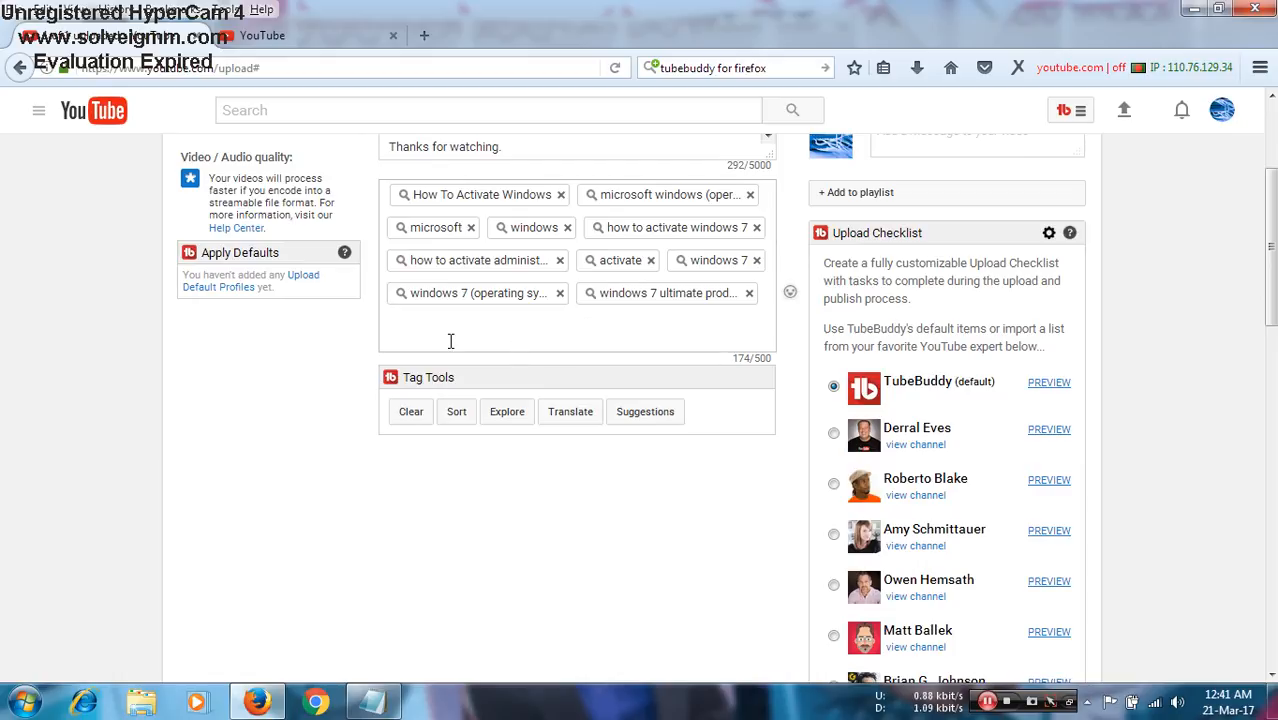
scroll(450, 341, "up", 4)
left_click(513, 270)
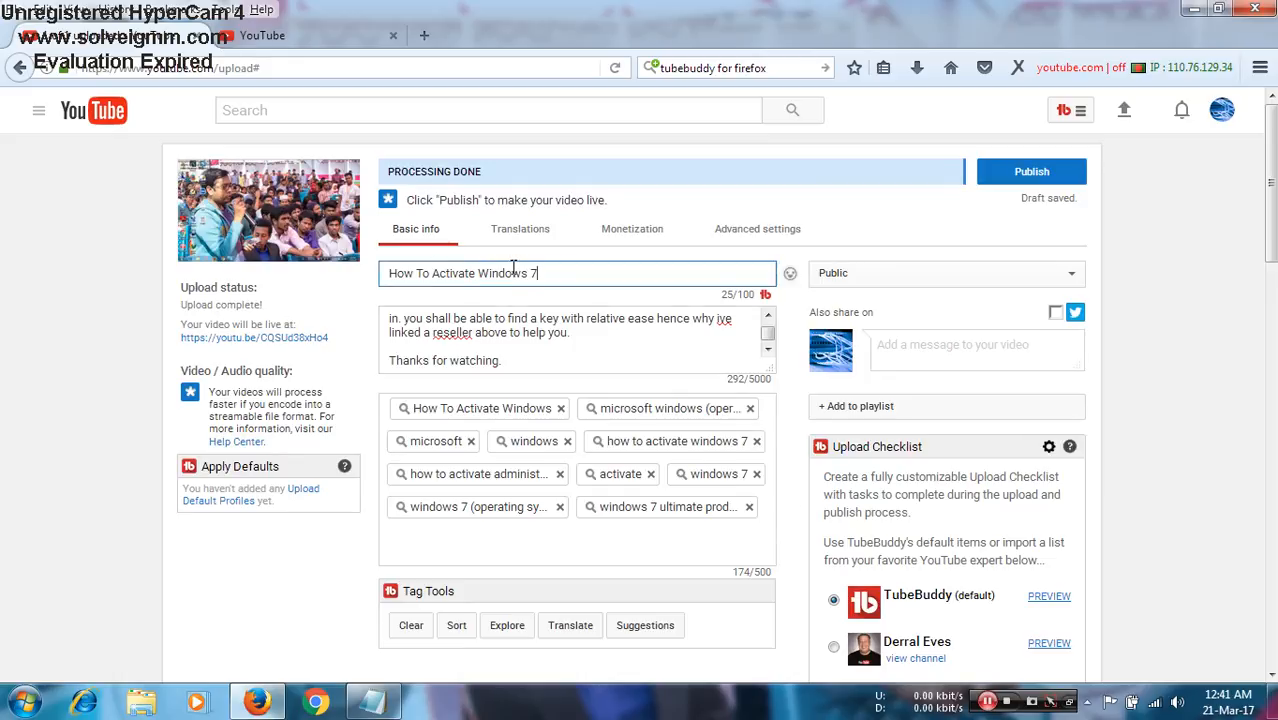
left_click_drag(539, 272, 375, 267)
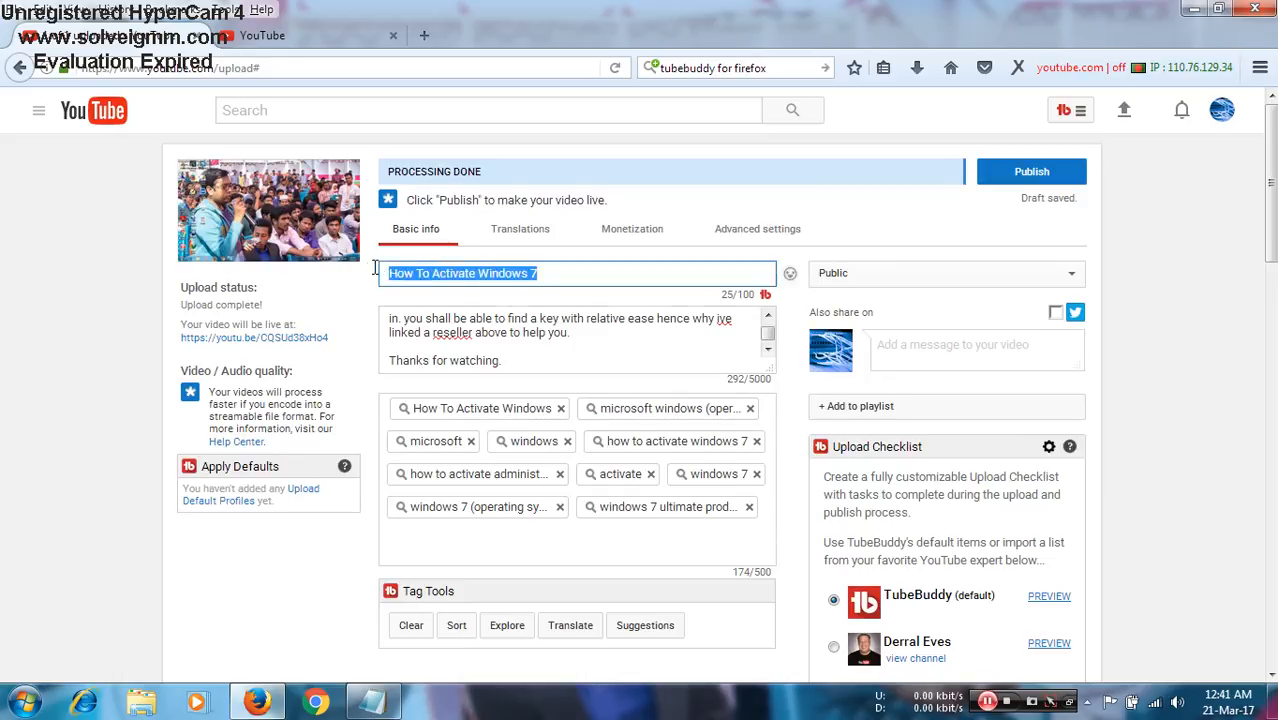
right_click(550, 300)
left_click(556, 337)
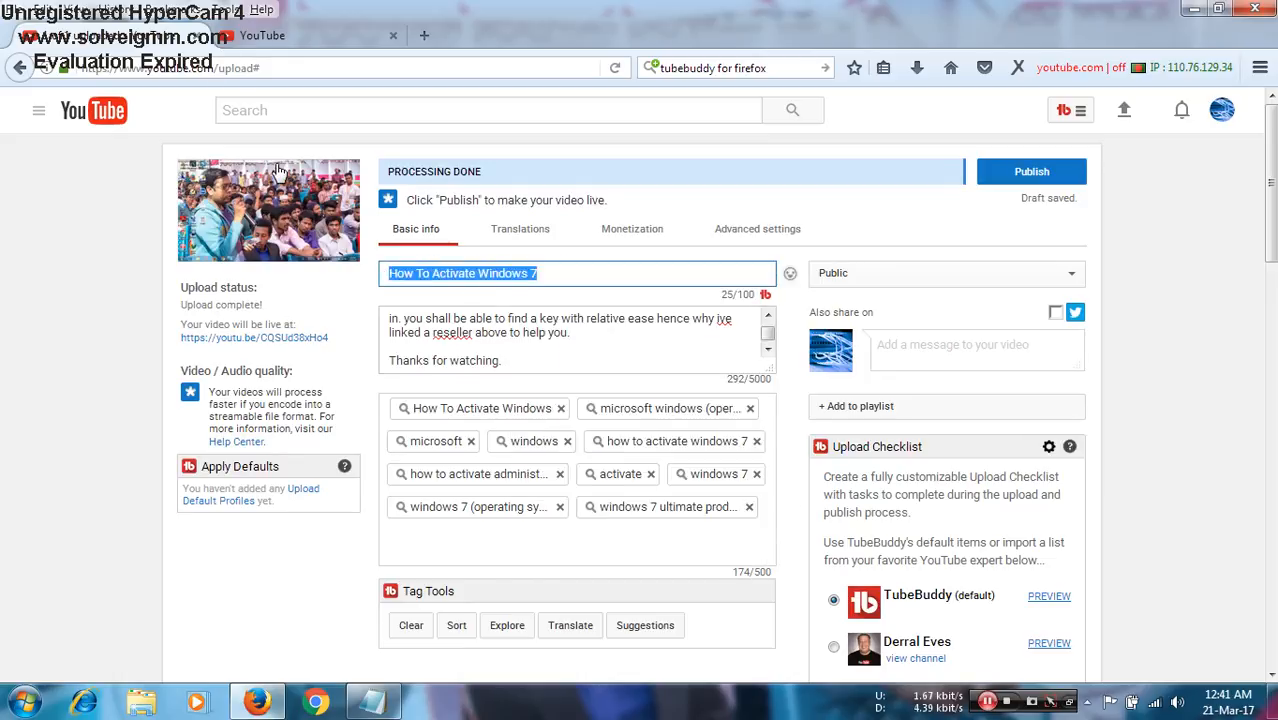
- Search YouTube for "How To Activate Windows 7" in the other browser tab using the copied title
left_click(281, 37)
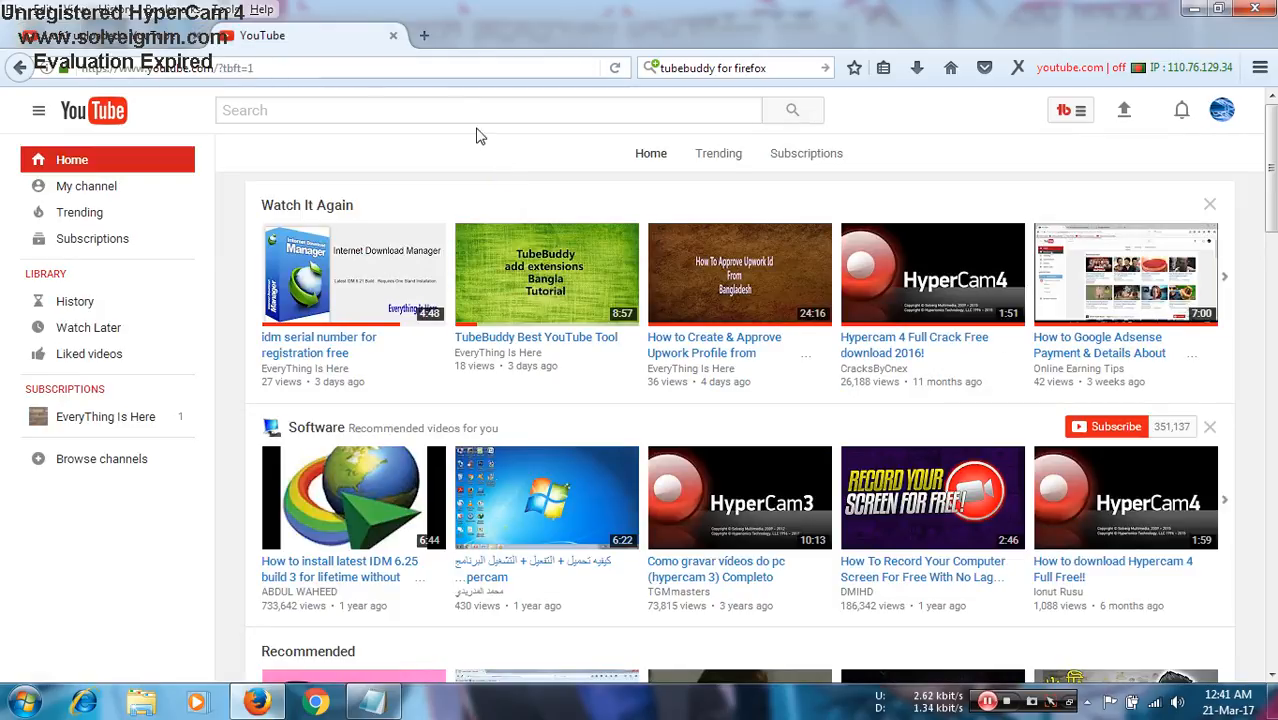
left_click(448, 118)
right_click(448, 118)
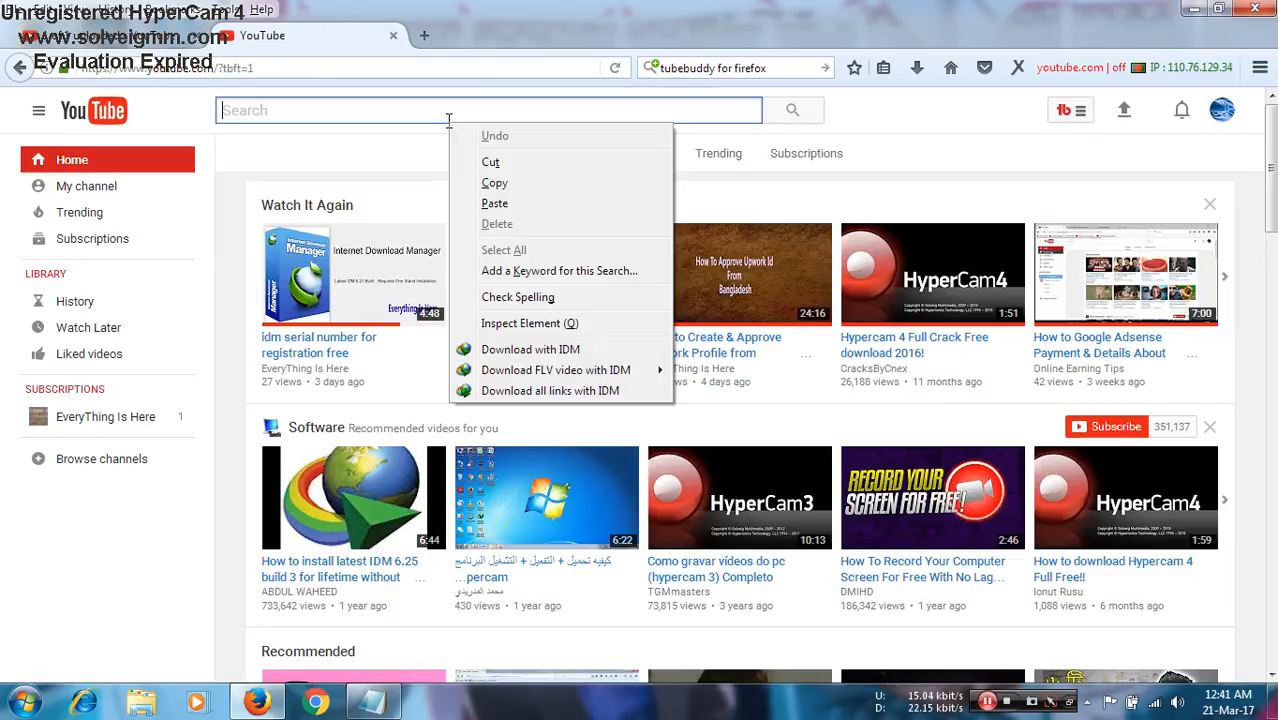
left_click(491, 203)
key("Return")
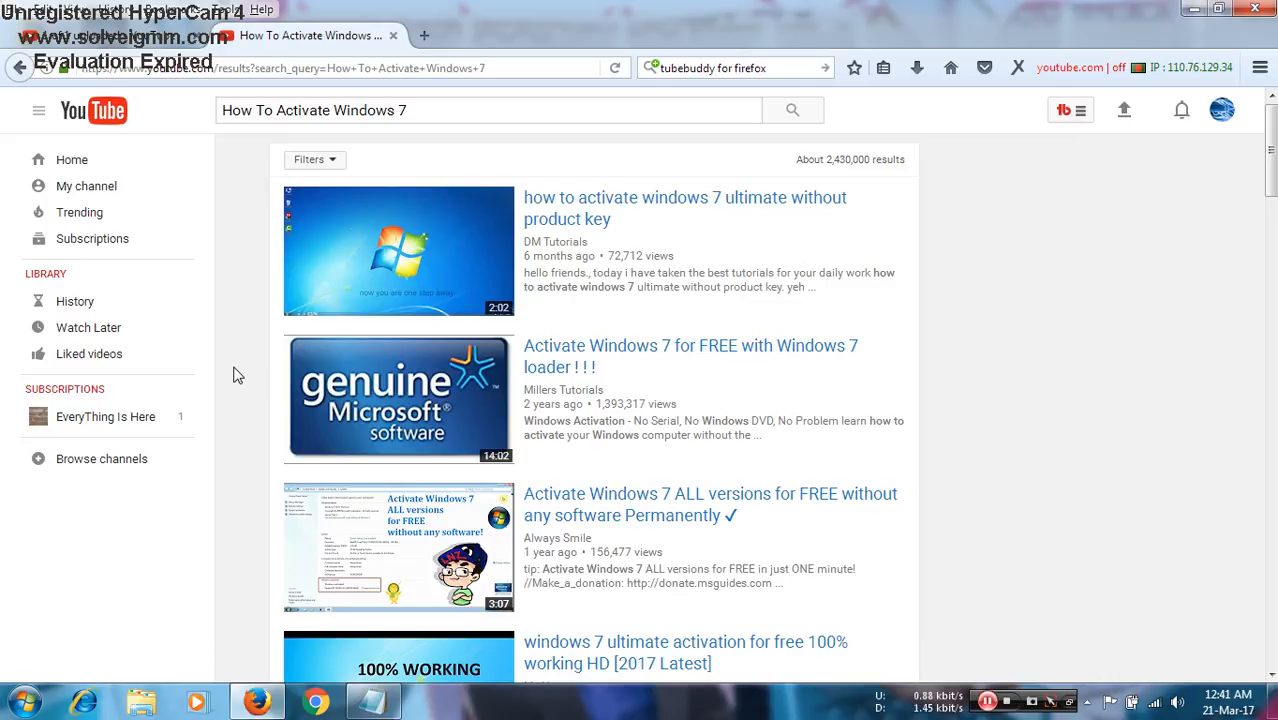
- Open the search result "Activate Windows 7 for FREE with Windows 7 loader ! ! !" in a new tab and mute it
left_click(600, 400)
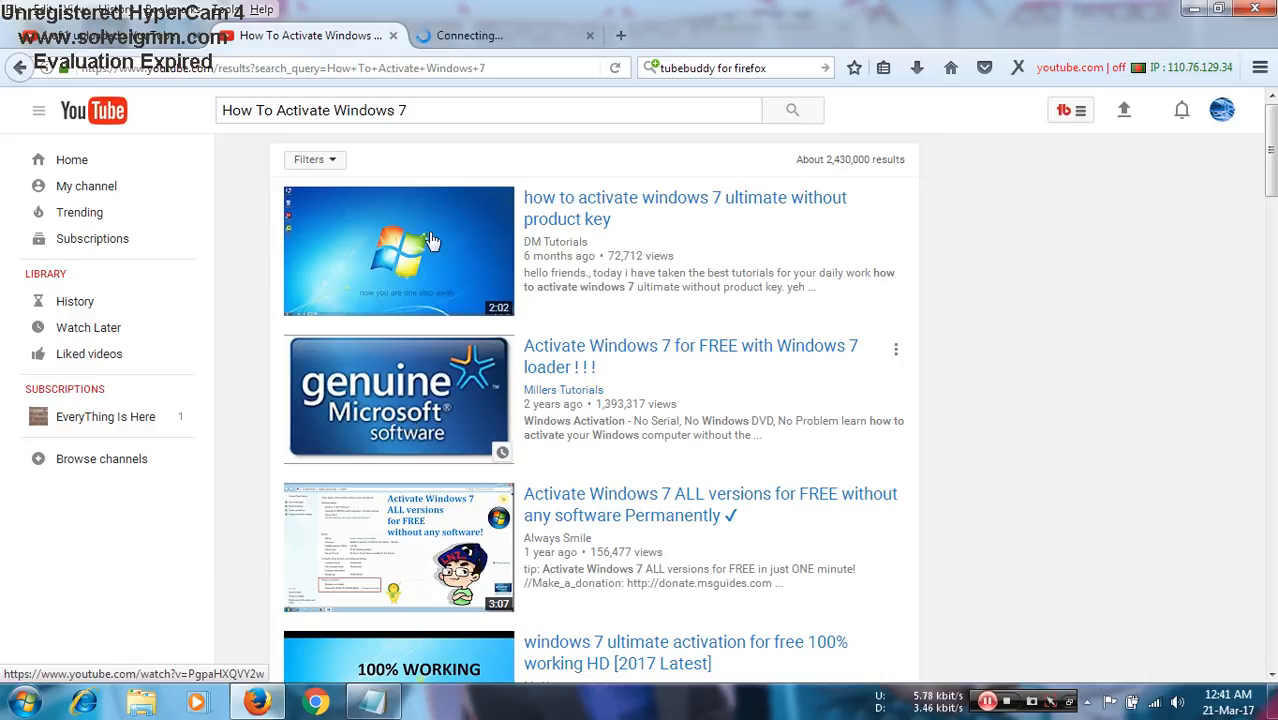
left_click(485, 36)
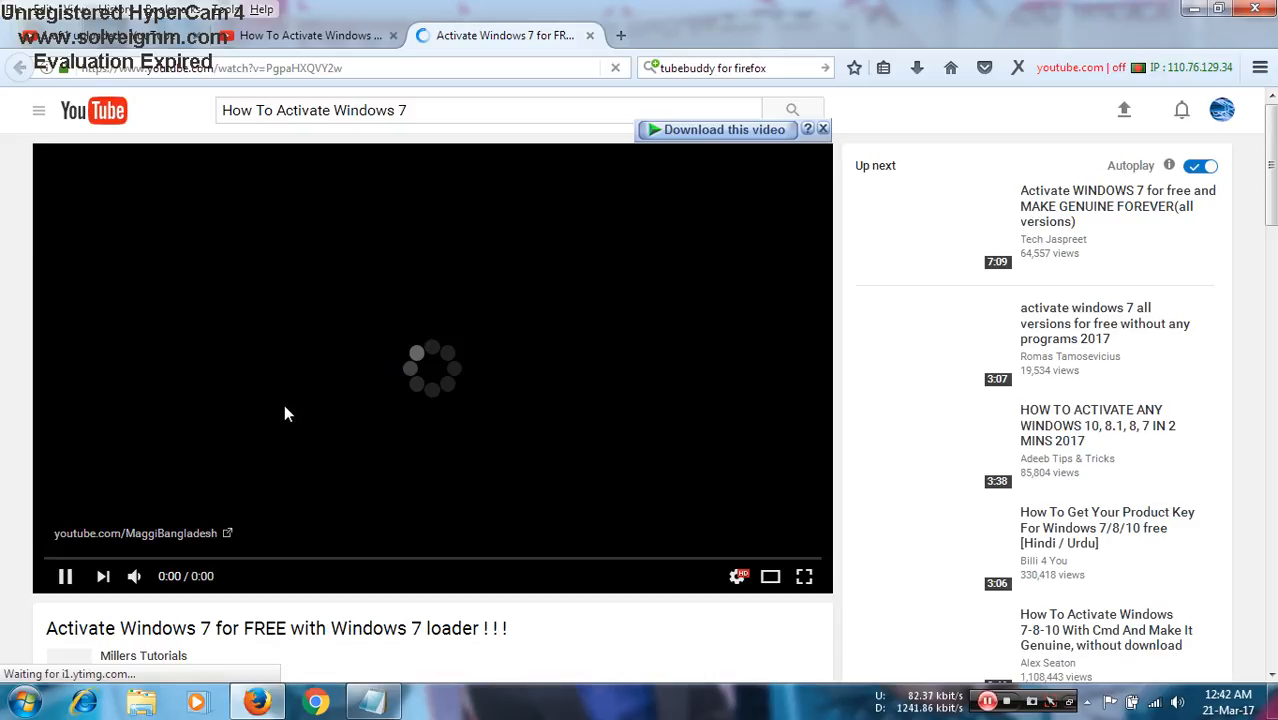
left_click(136, 578)
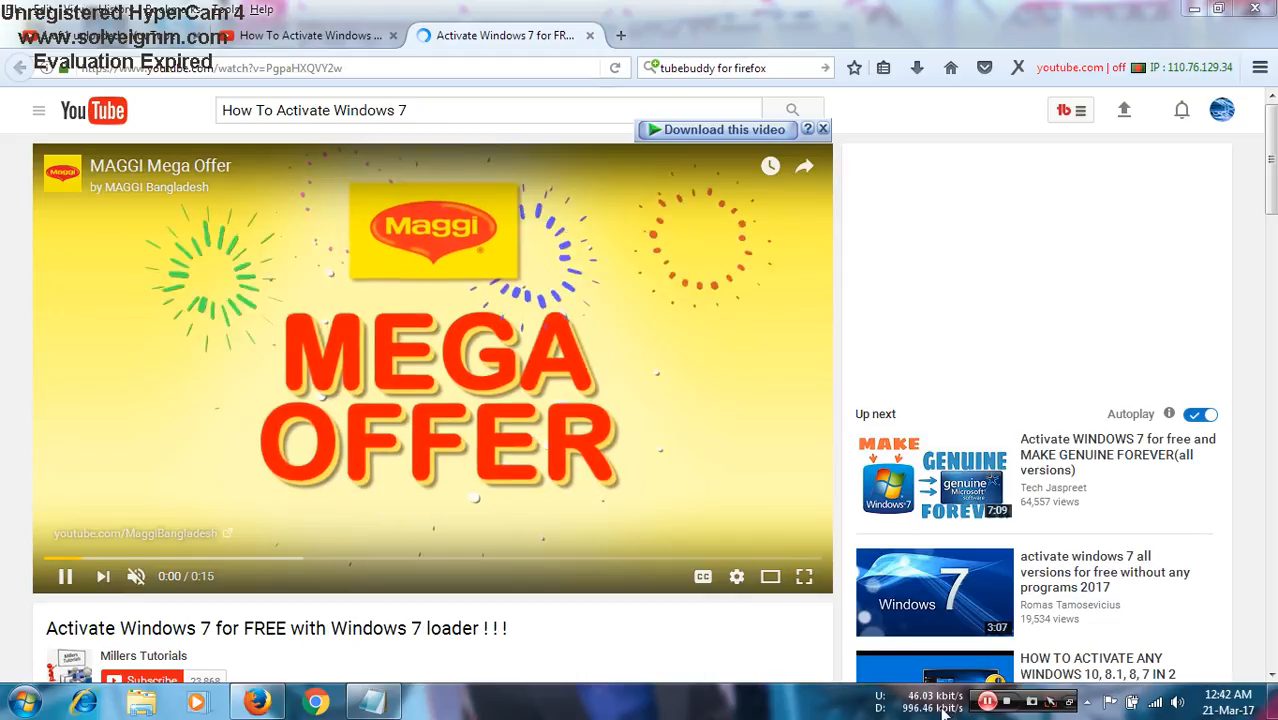
- Examine TubeBuddy's stats for the opened video, including its estimated earnings, engagement ratio and like ratio
scroll(903, 677, "down", 2)
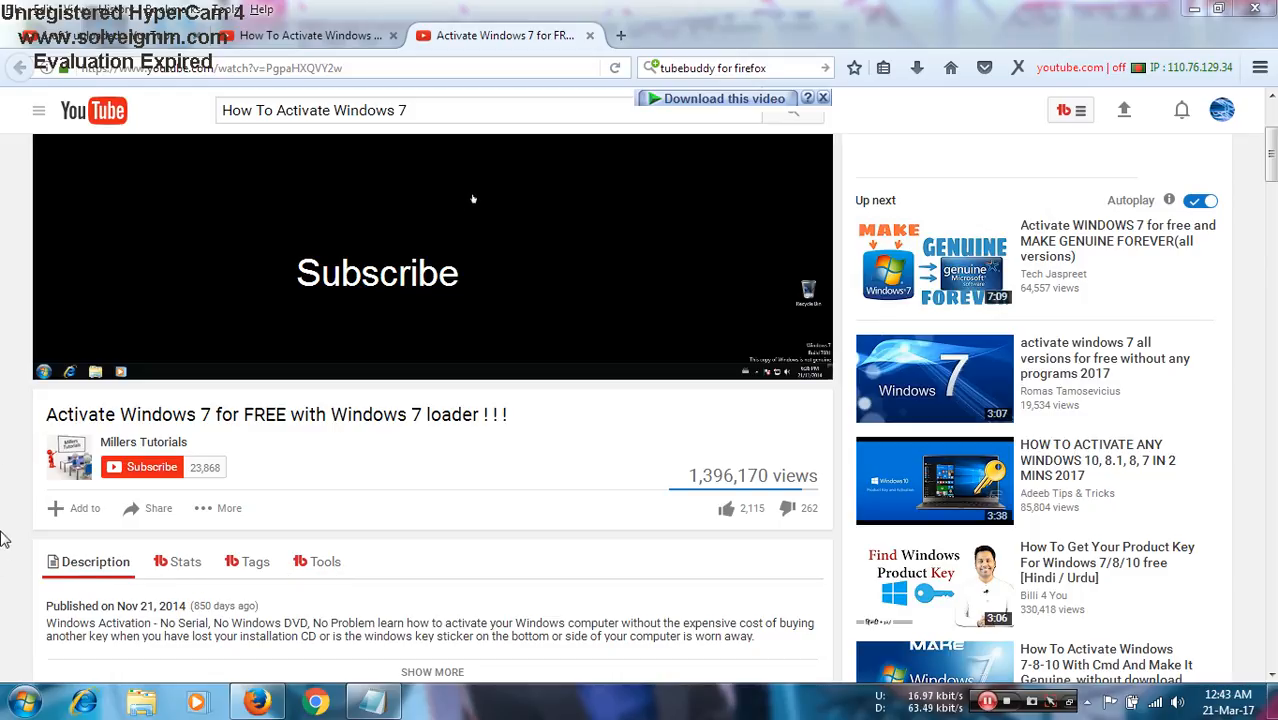
left_click(178, 567)
scroll(52, 415, "down", 3)
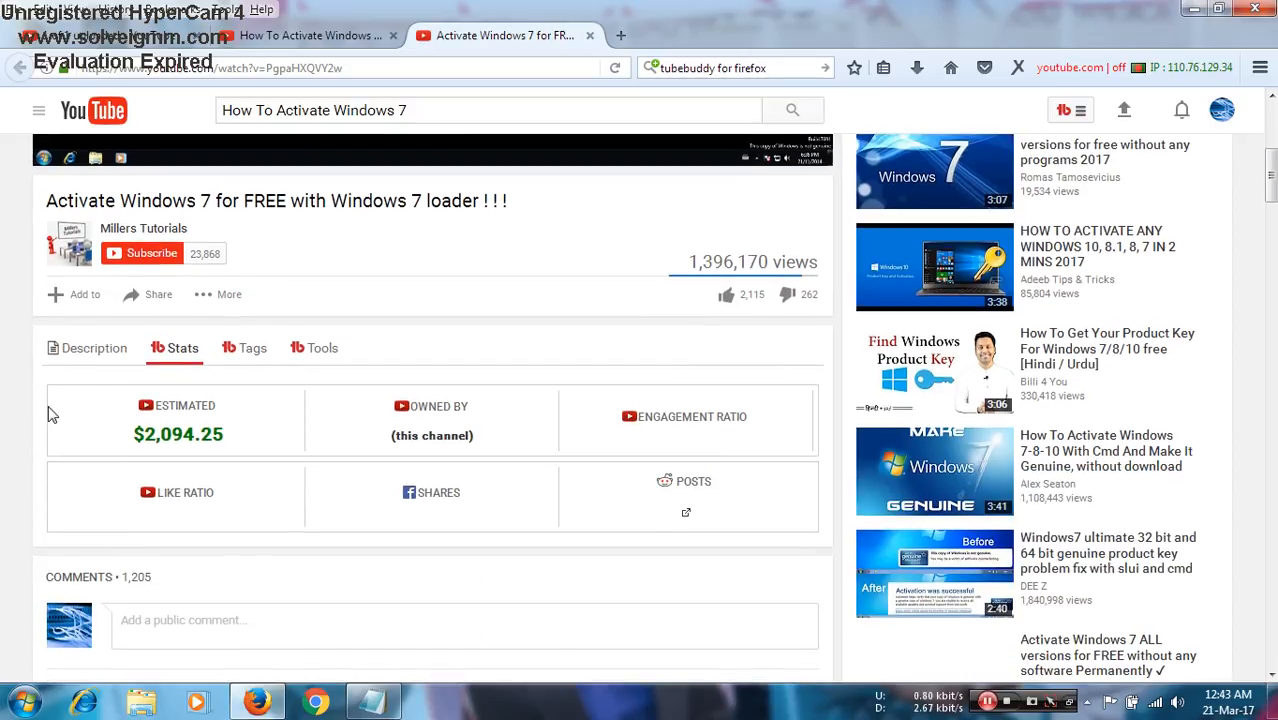
mouse_move(193, 403)
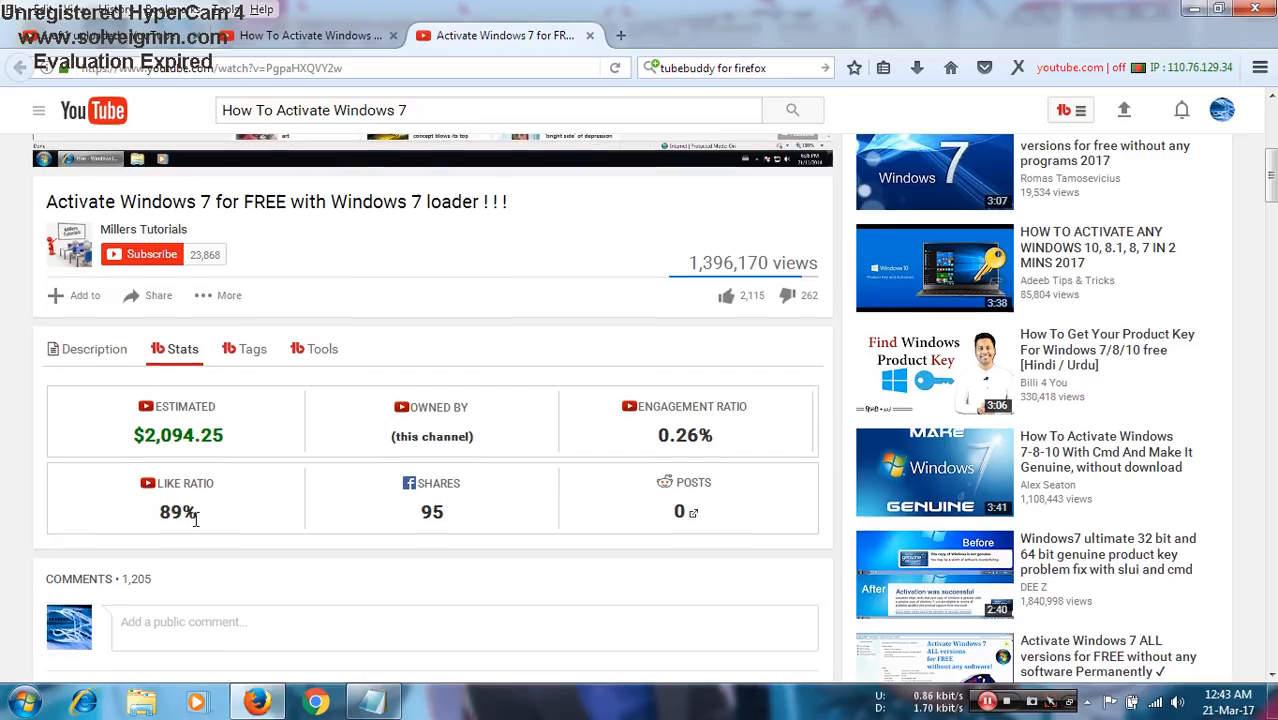
- Display the competing video's TubeBuddy tags and look up its "Windows loader" tag in Tag Explorer
scroll(186, 514, "up", 2)
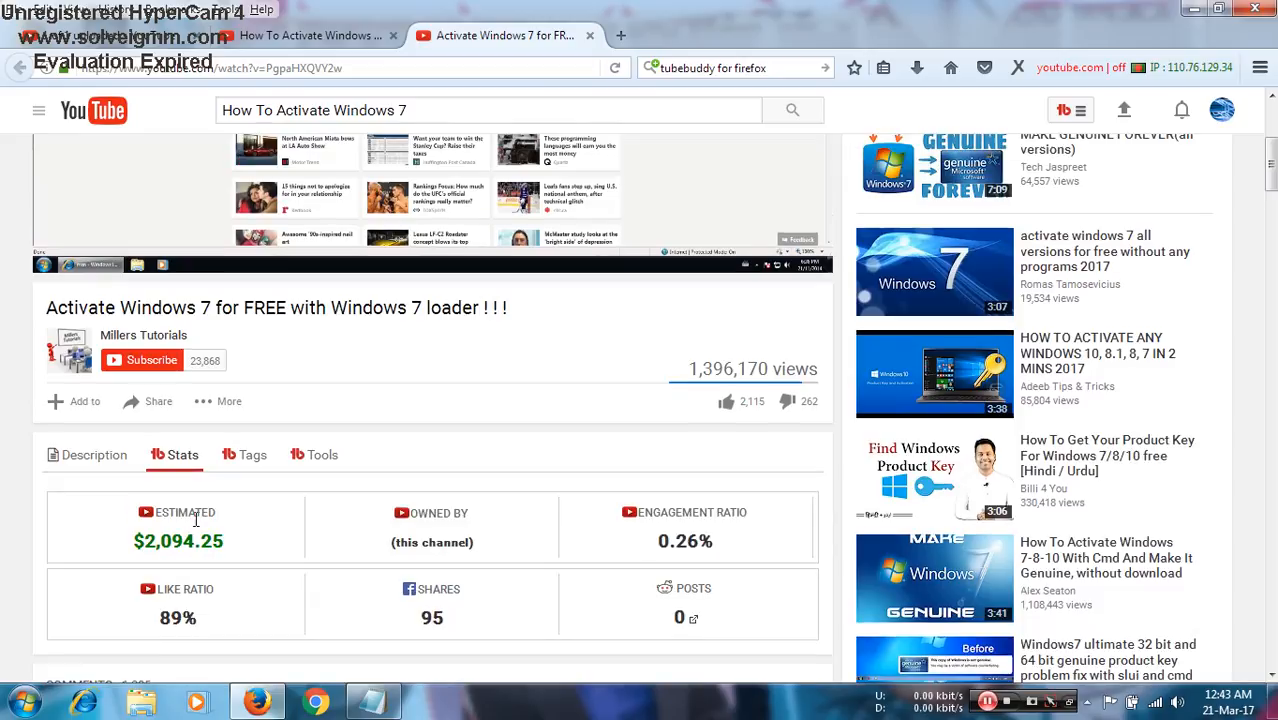
left_click(255, 457)
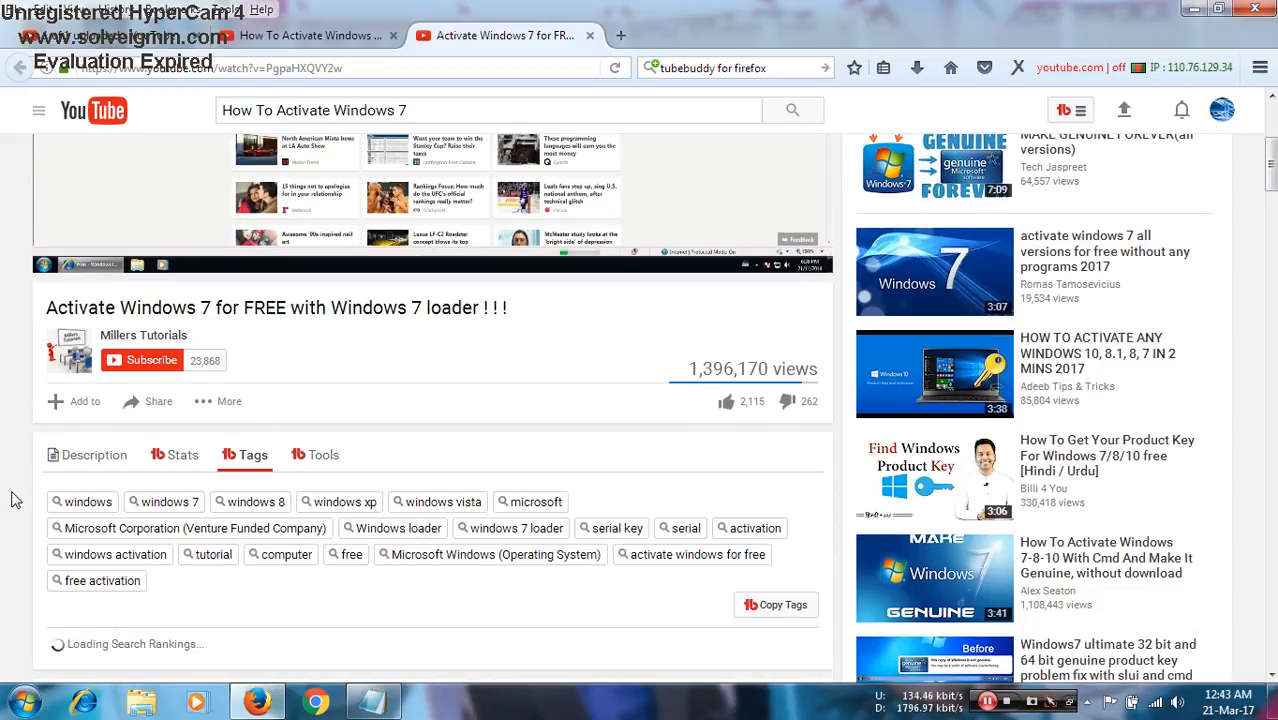
scroll(10, 488, "down", 2)
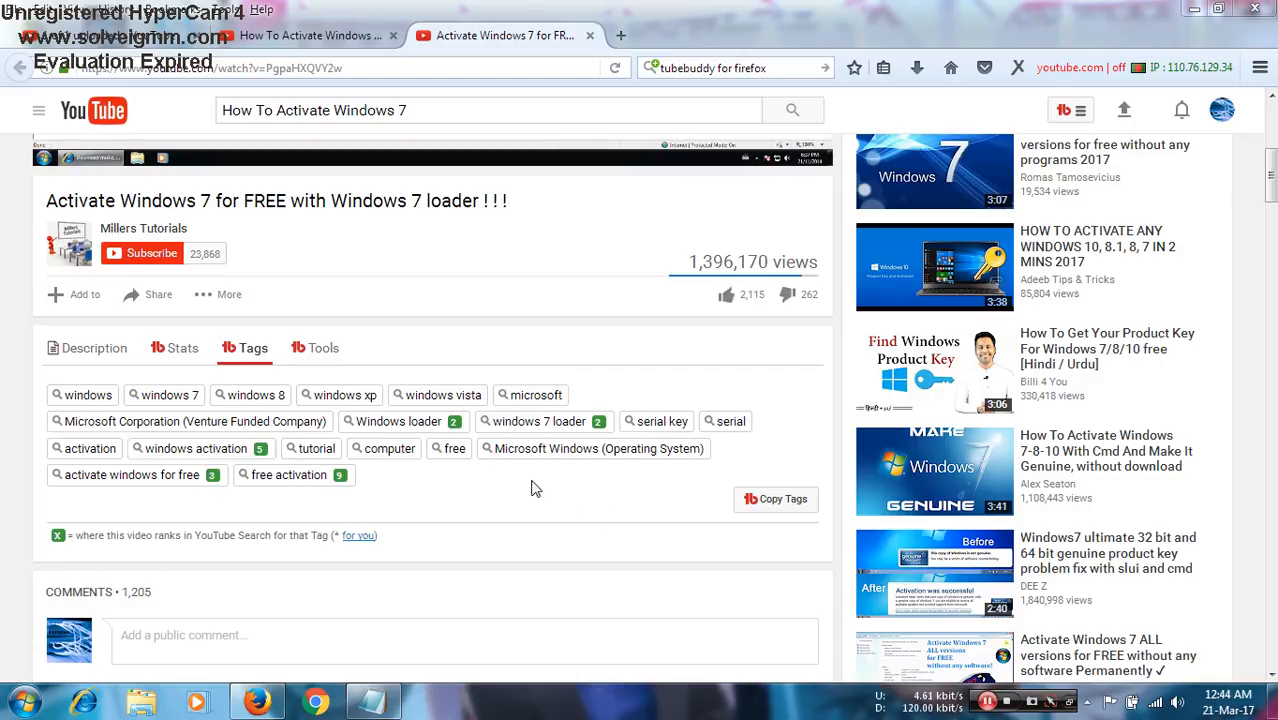
left_click(444, 427)
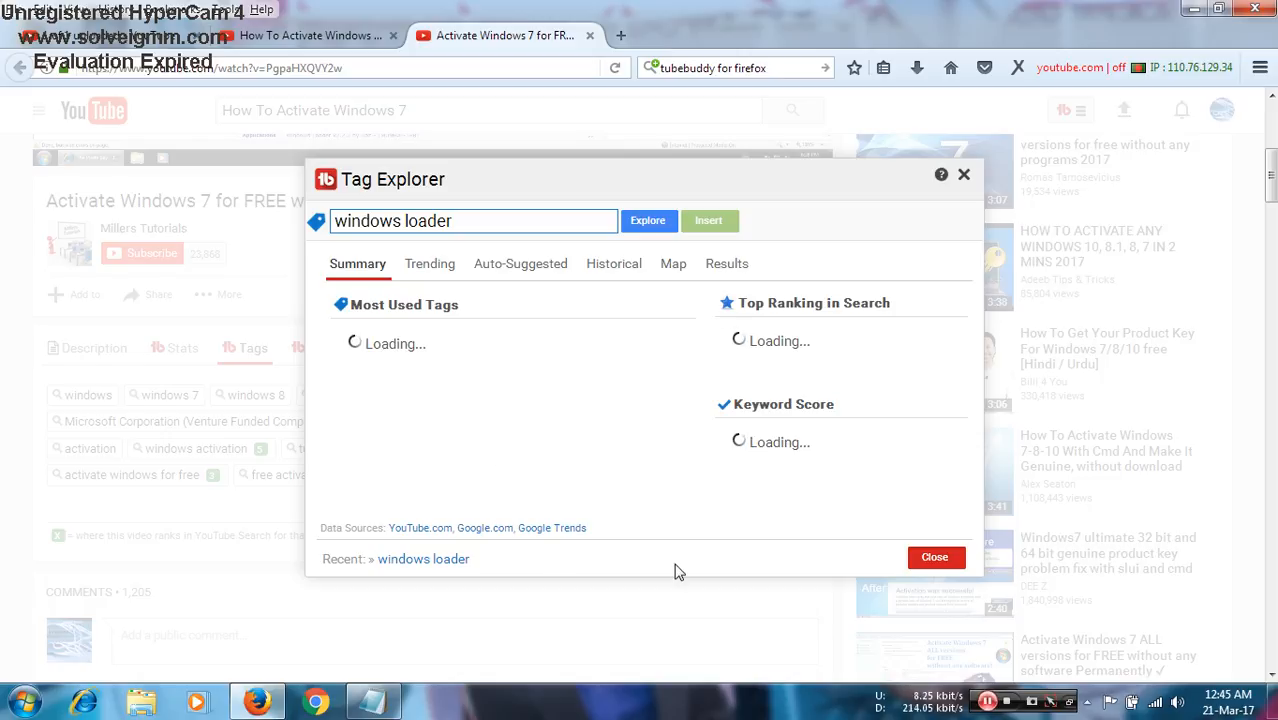
left_click(988, 706)
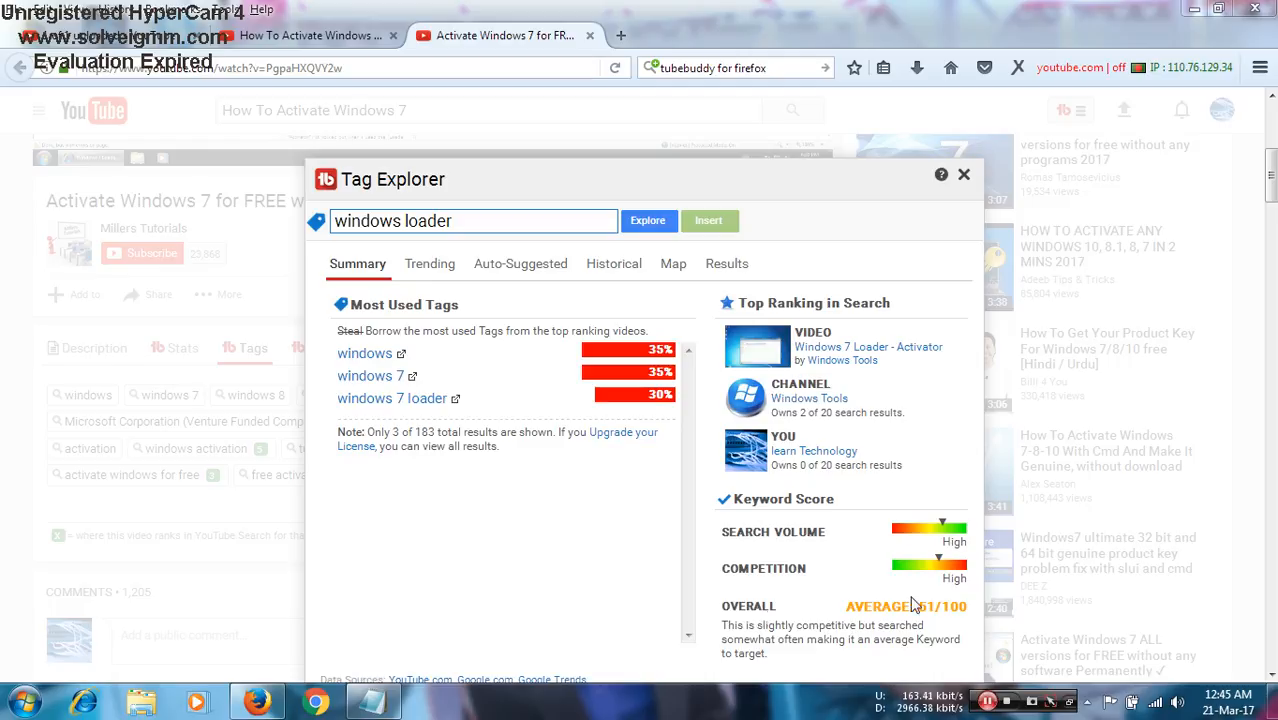
- Copy "windows loader" from Tag Explorer and add it to the tags of the uploaded video
triple_click(465, 227)
key("ctrl+c")
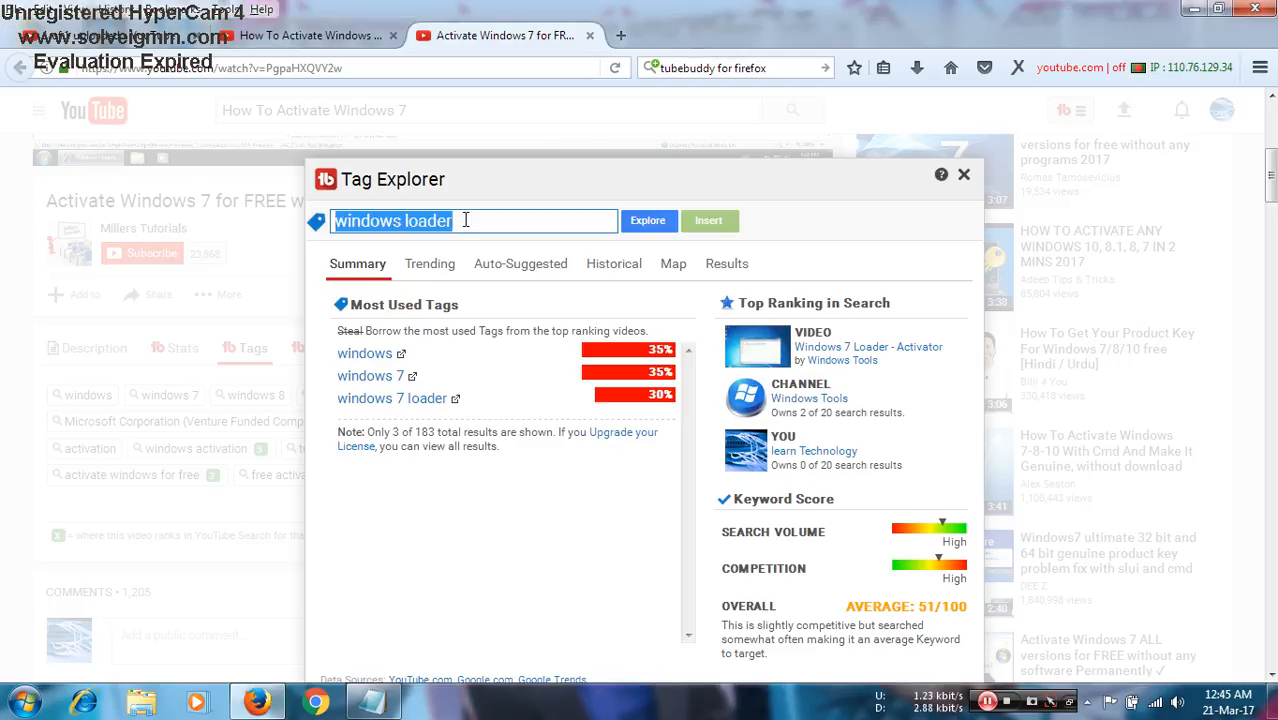
left_click(963, 175)
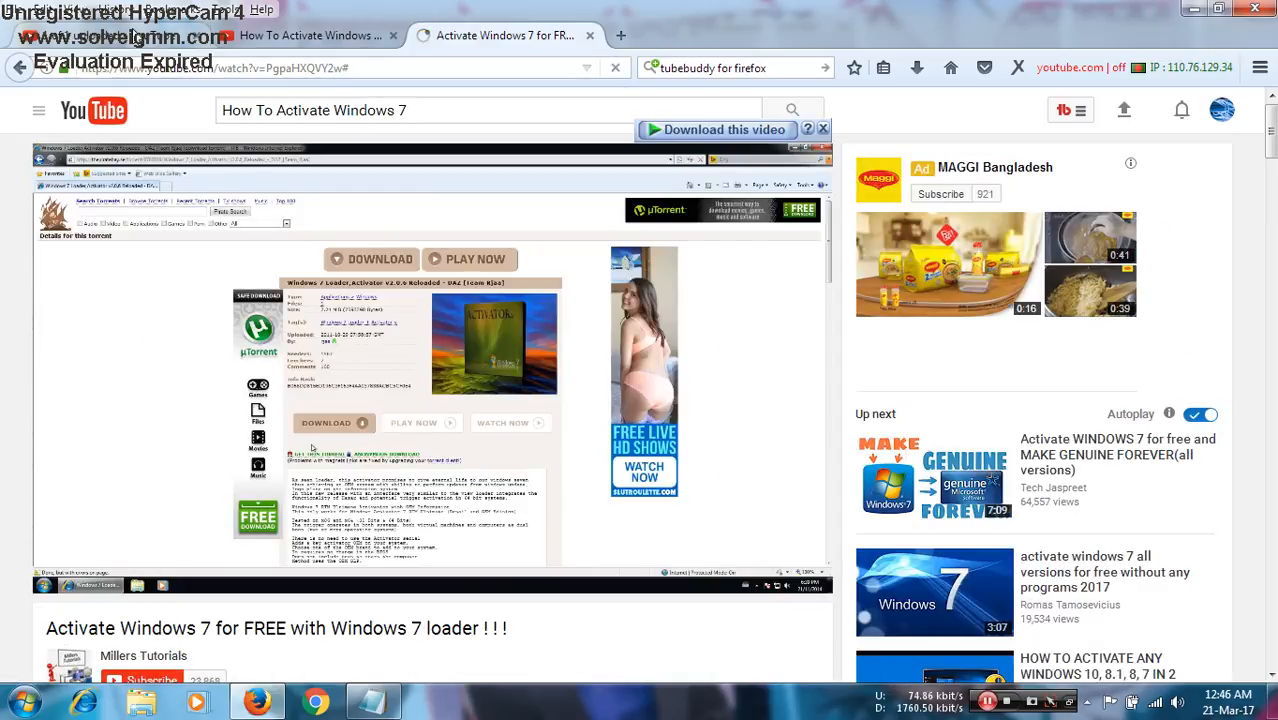
left_click(168, 37)
right_click(548, 535)
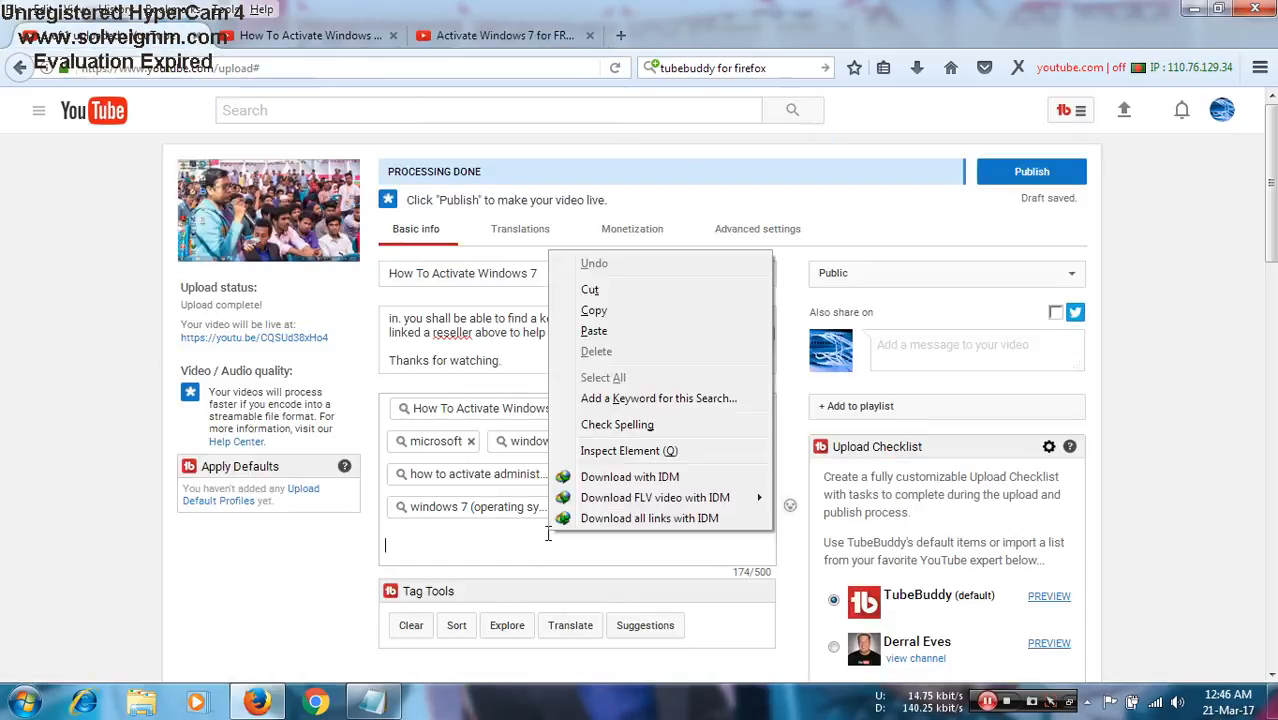
left_click(594, 331)
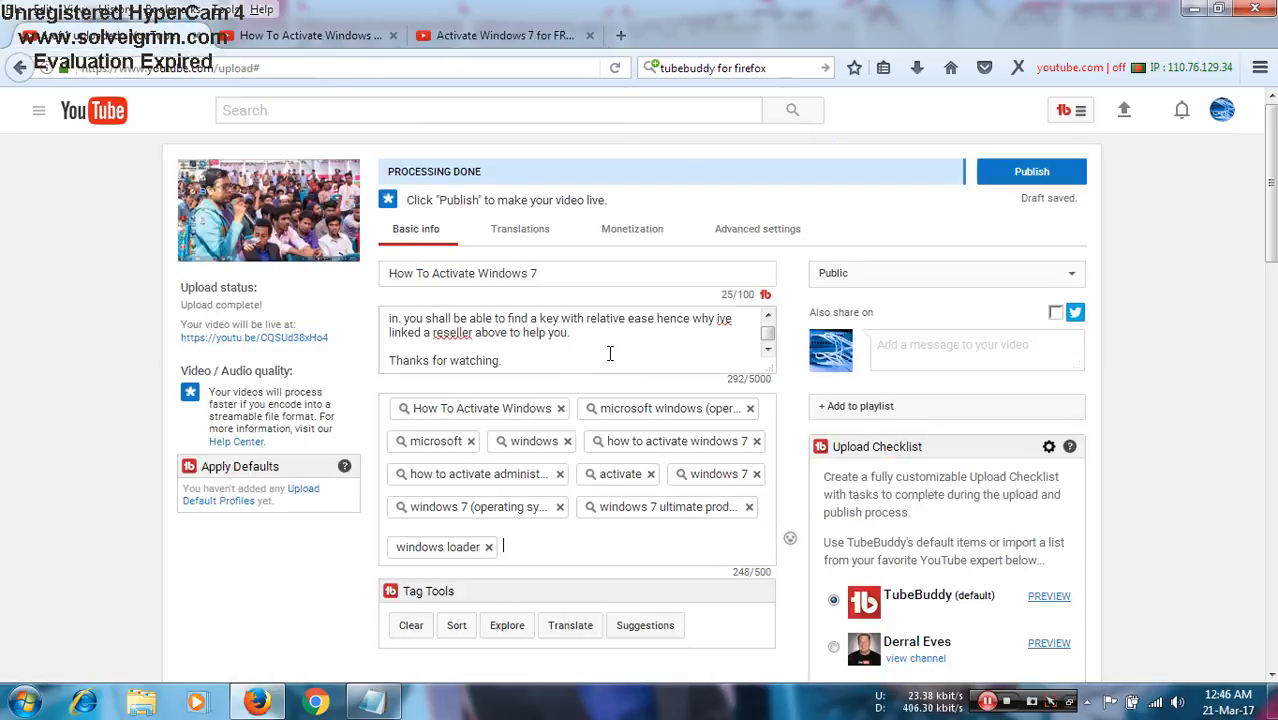
- Return to the competing video and look up its "windows activation" tag in Tag Explorer
left_click(475, 40)
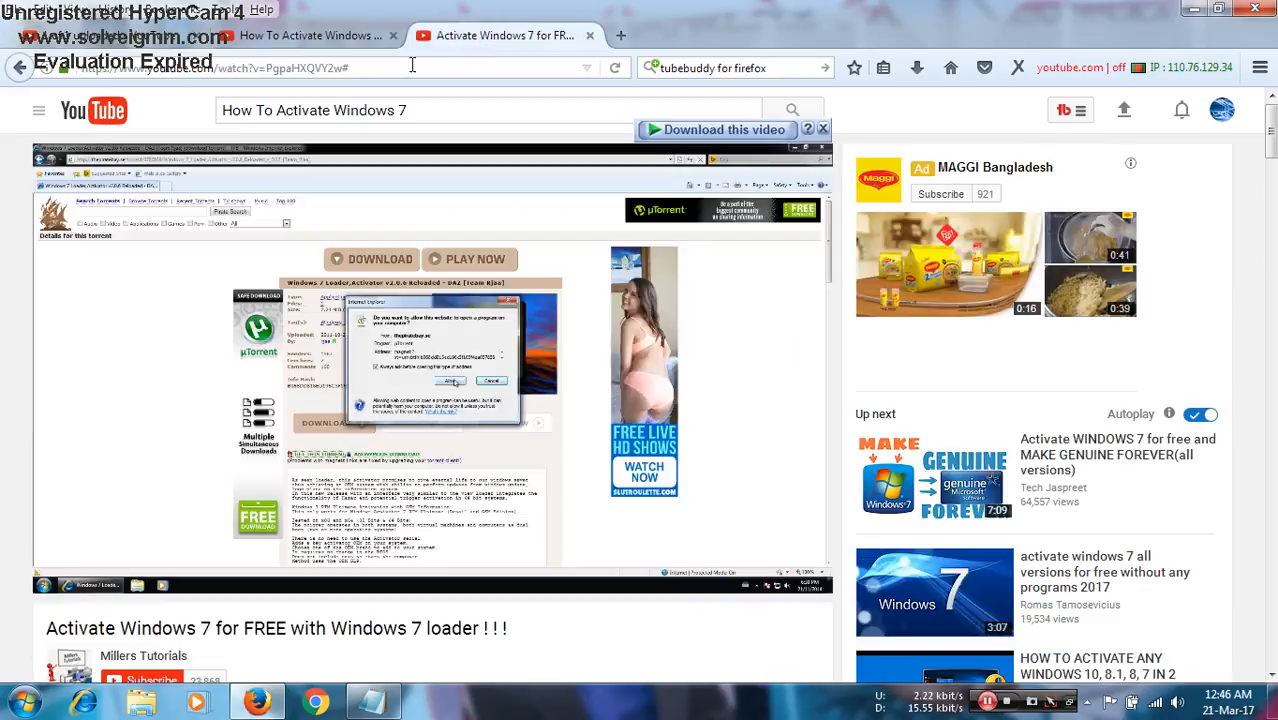
scroll(97, 312, "down", 3)
scroll(96, 305, "down", 3)
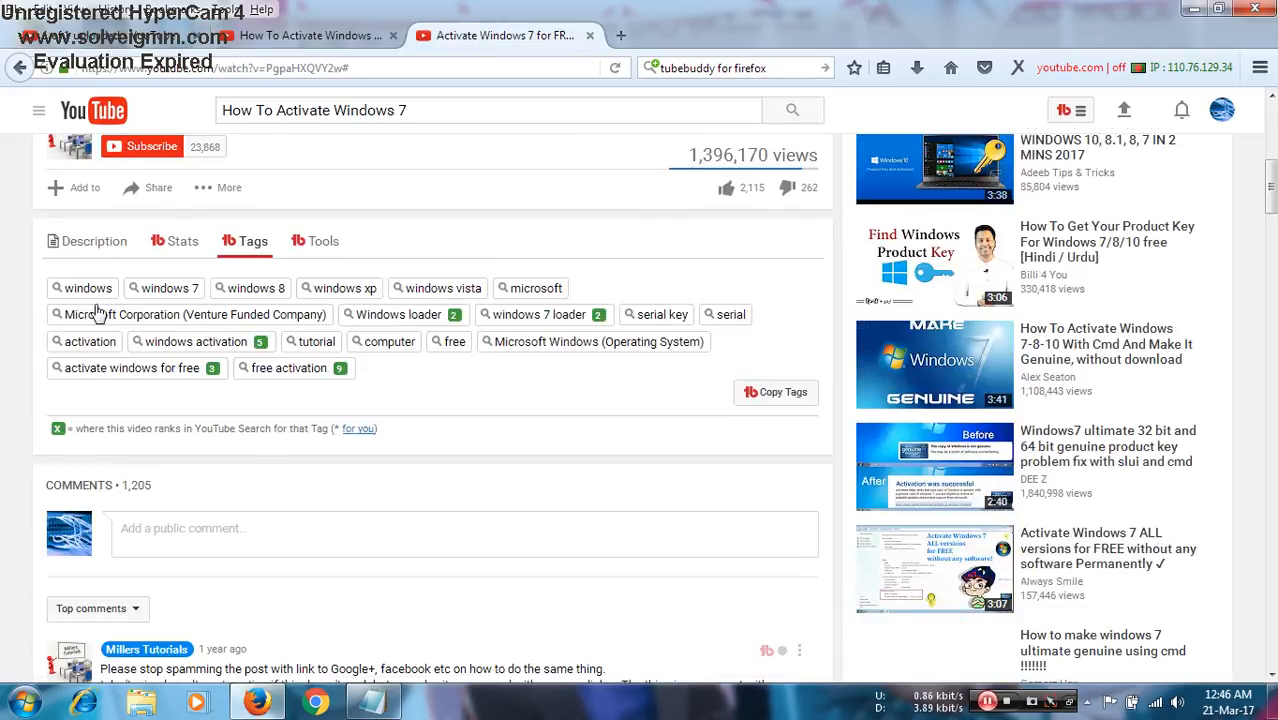
left_click(240, 342)
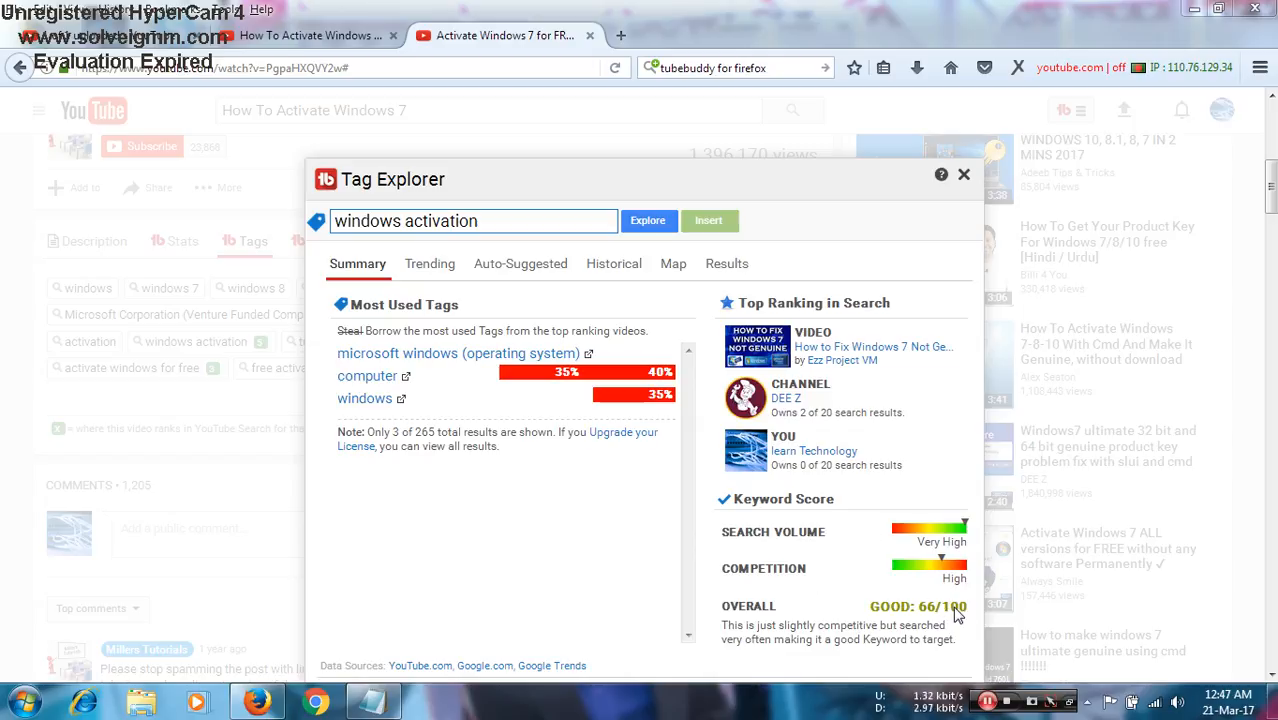
- Copy "windows activation" from Tag Explorer and add it as a tag on the upload page
left_click(525, 230)
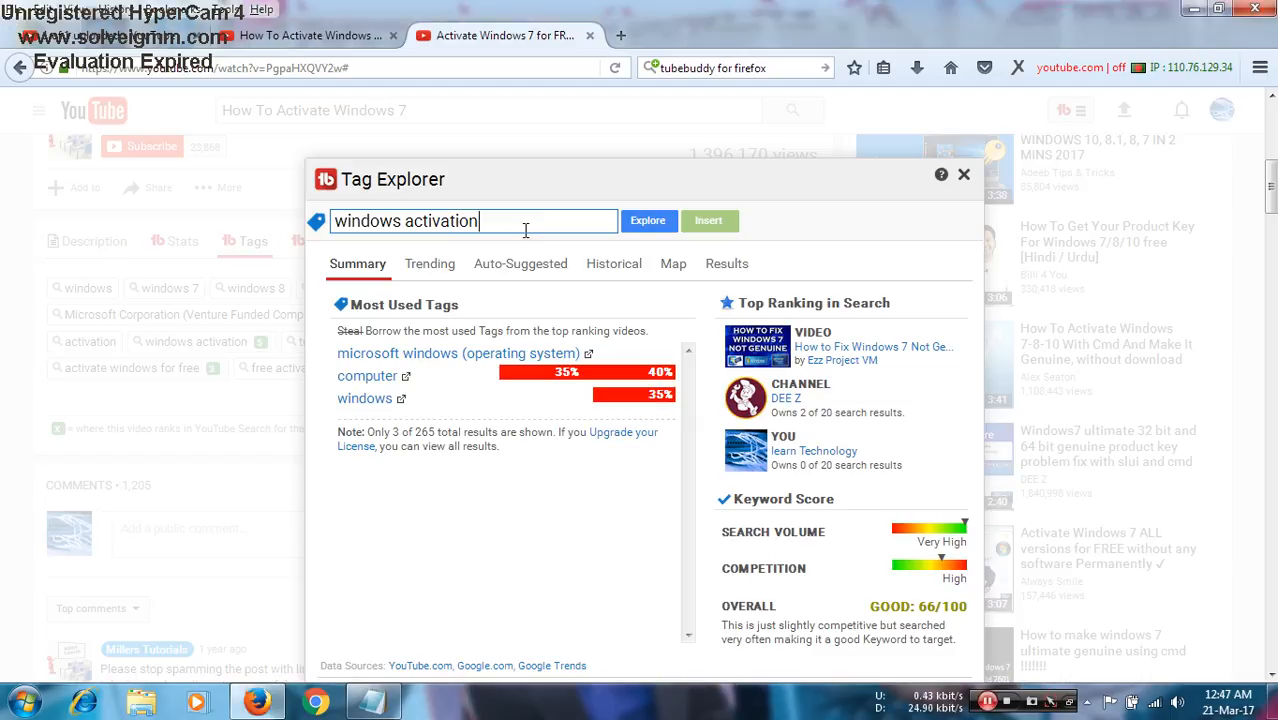
key("ctrl+a")
key("ctrl+c")
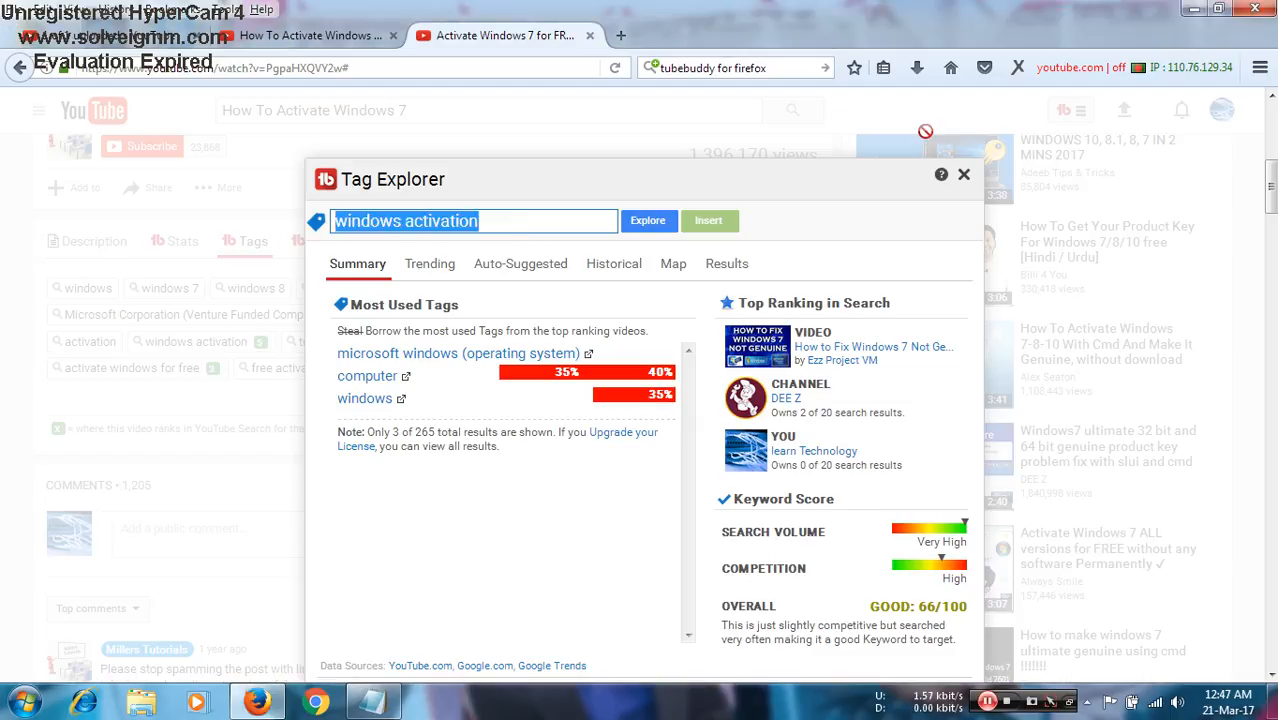
left_click(965, 177)
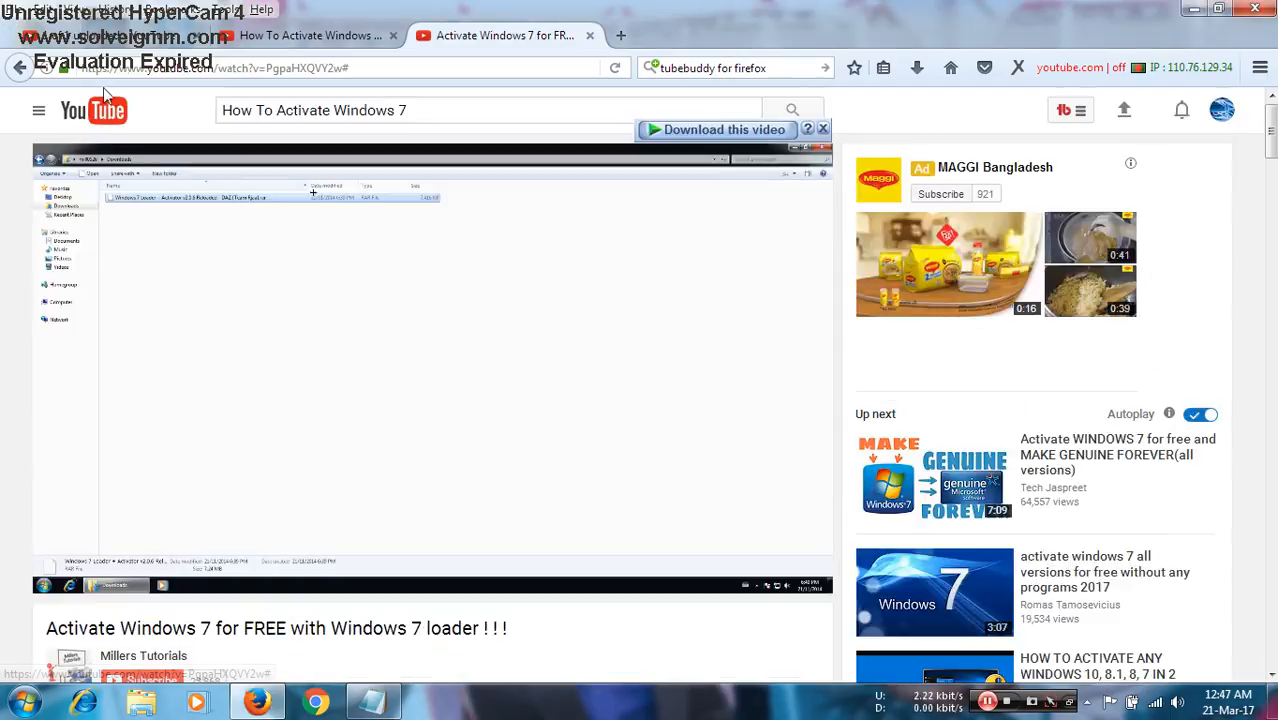
left_click(150, 38)
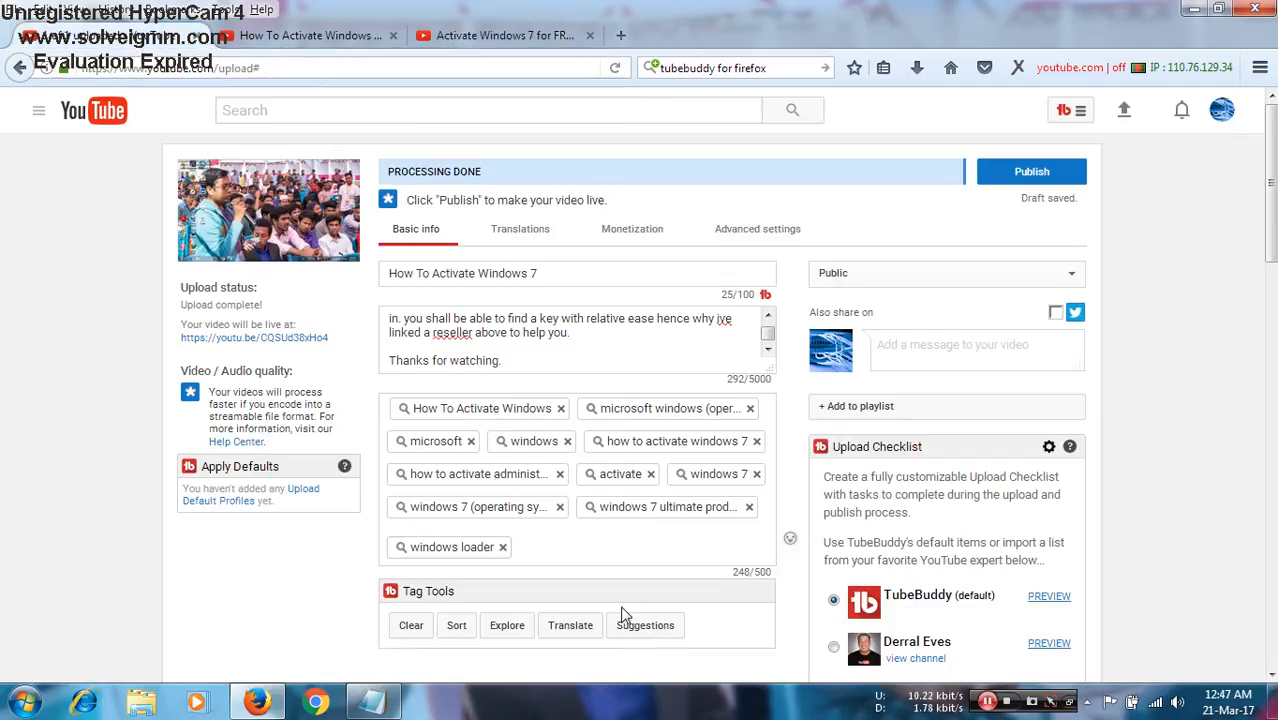
key("ctrl+v")
key("Return")
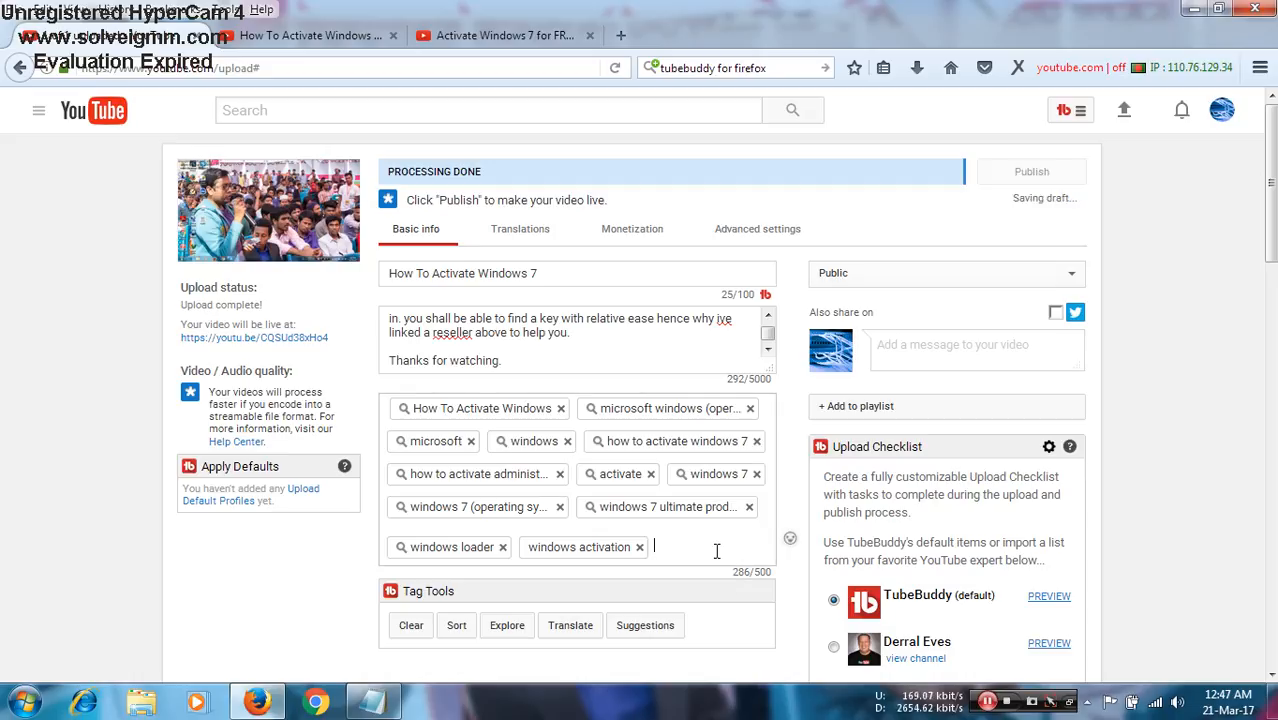
- Look up the competing video's "free activation" tag in Tag Explorer, then close the explorer
left_click(459, 37)
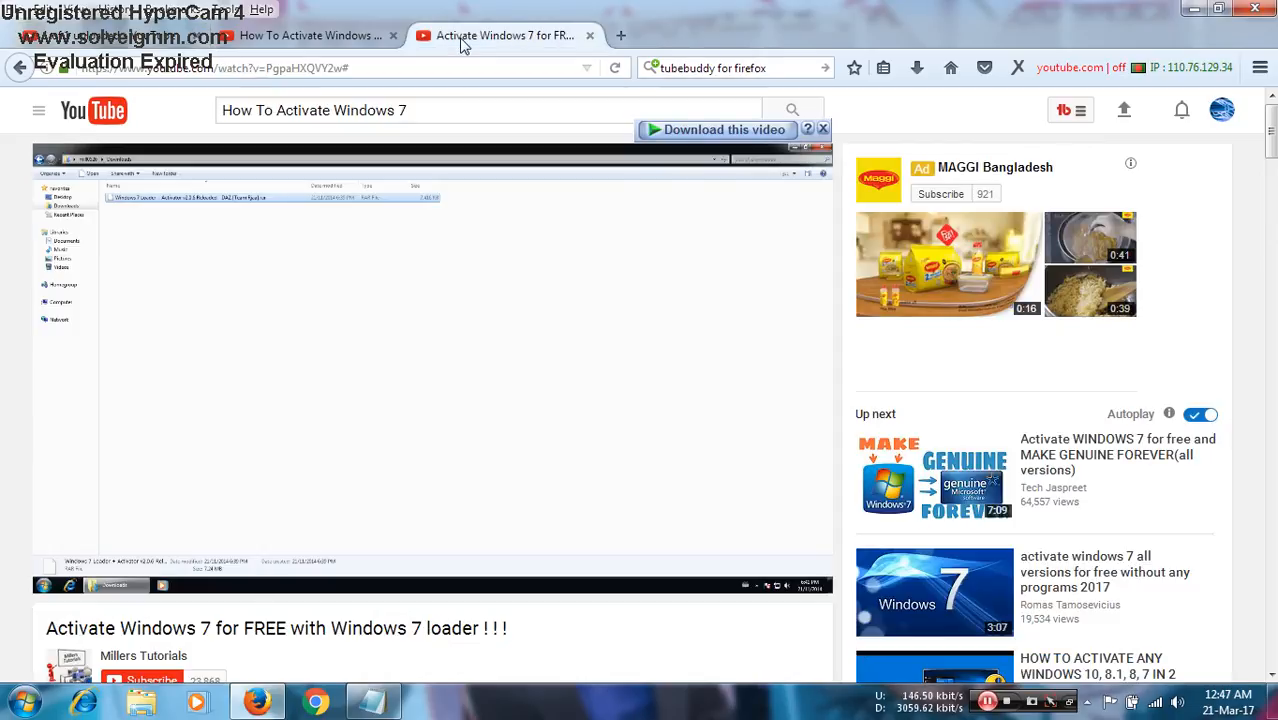
scroll(257, 449, "down", 4)
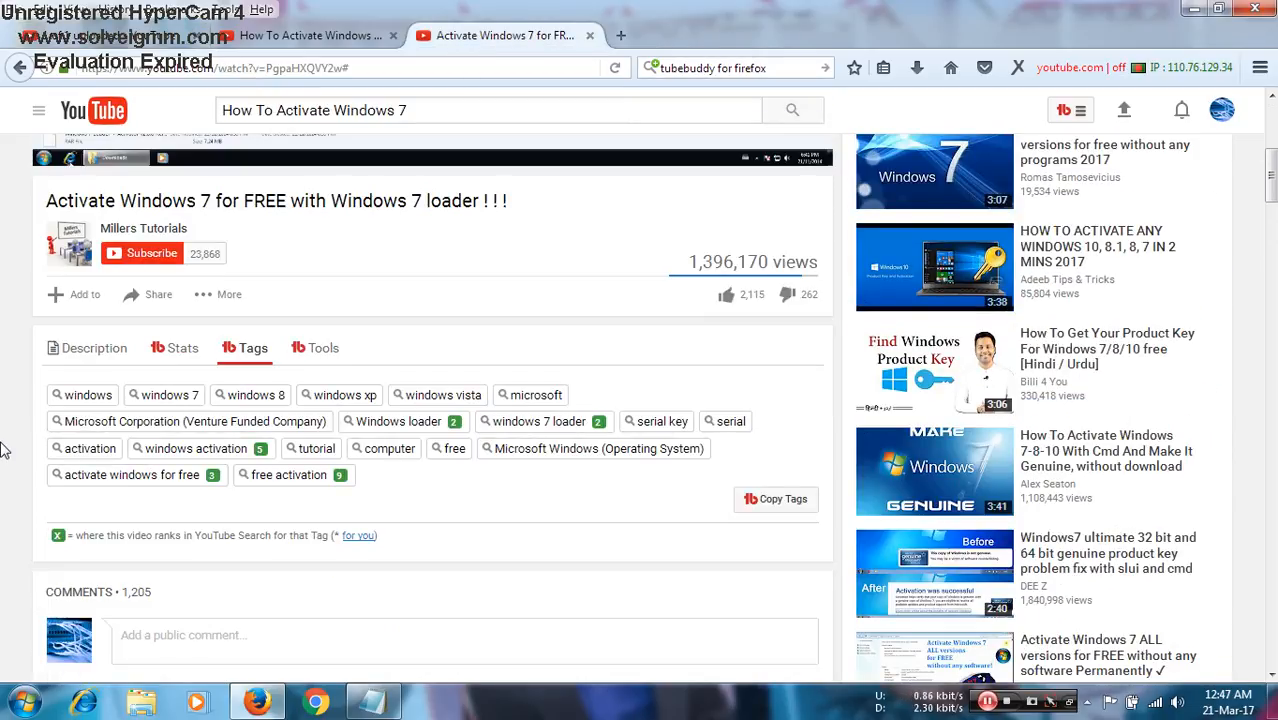
left_click(293, 484)
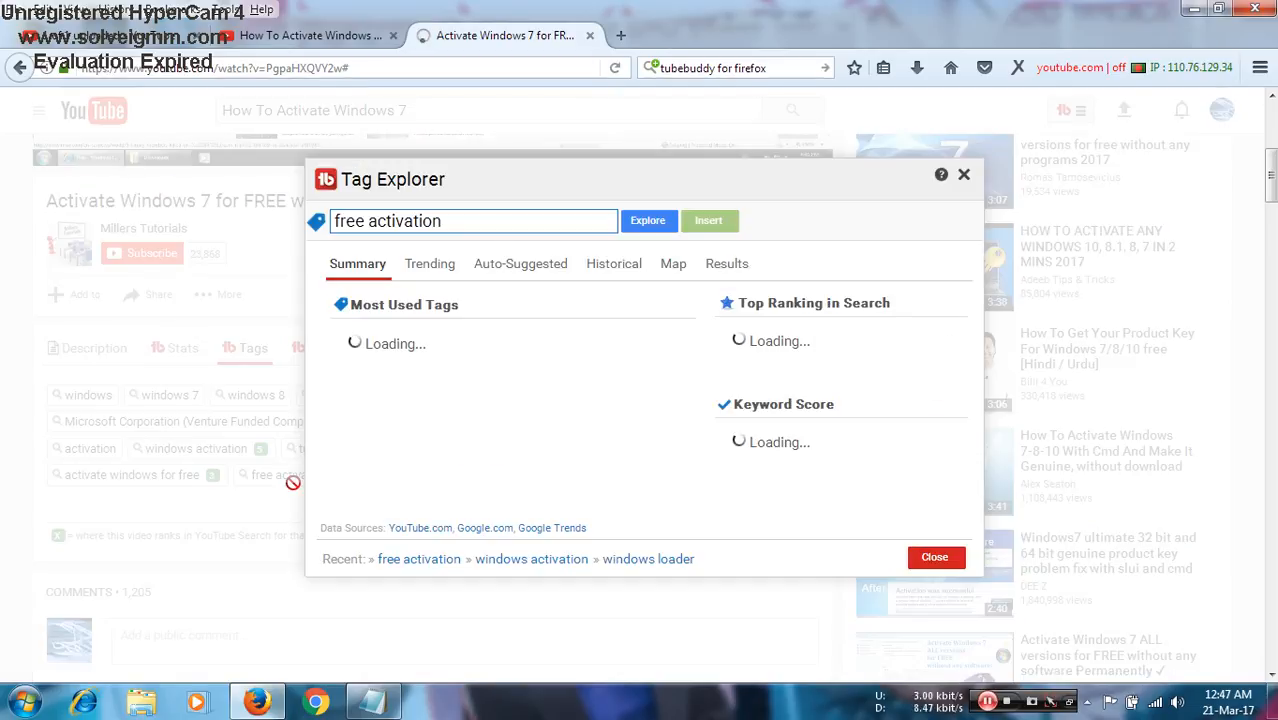
left_click(966, 178)
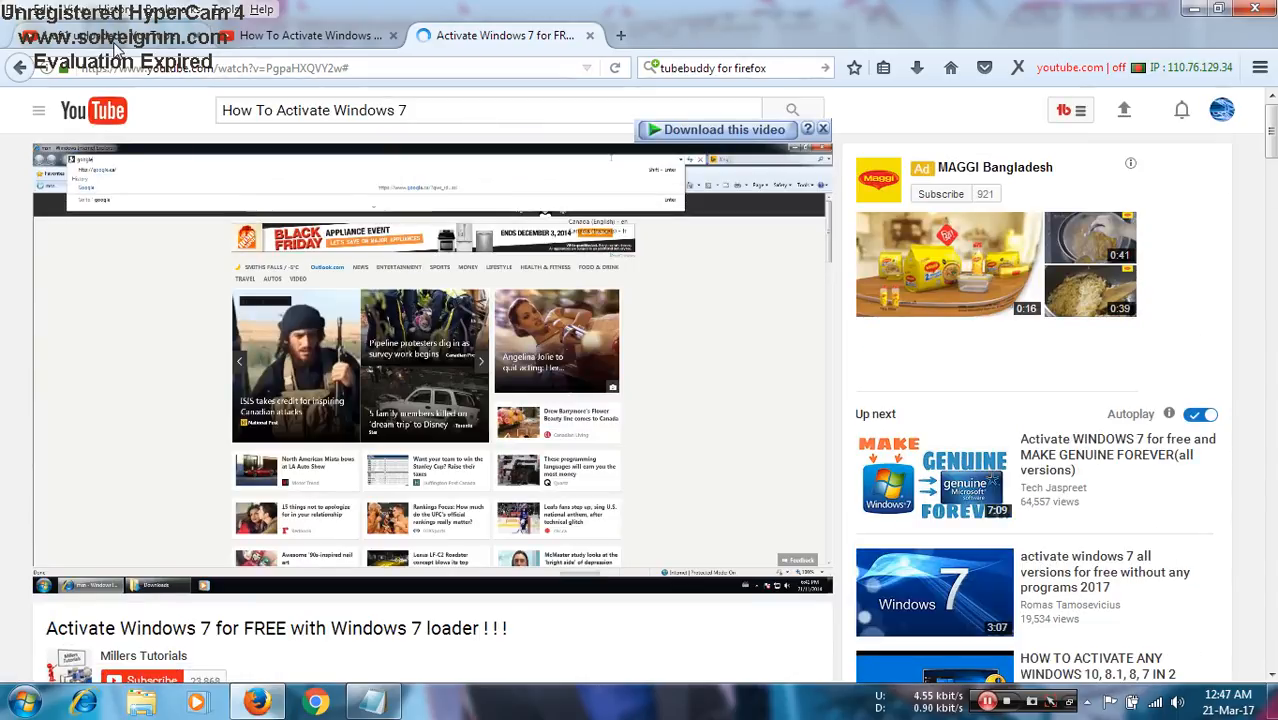
- Add the tag "free activation" to the uploaded video's tags
left_click(115, 40)
left_click(628, 545)
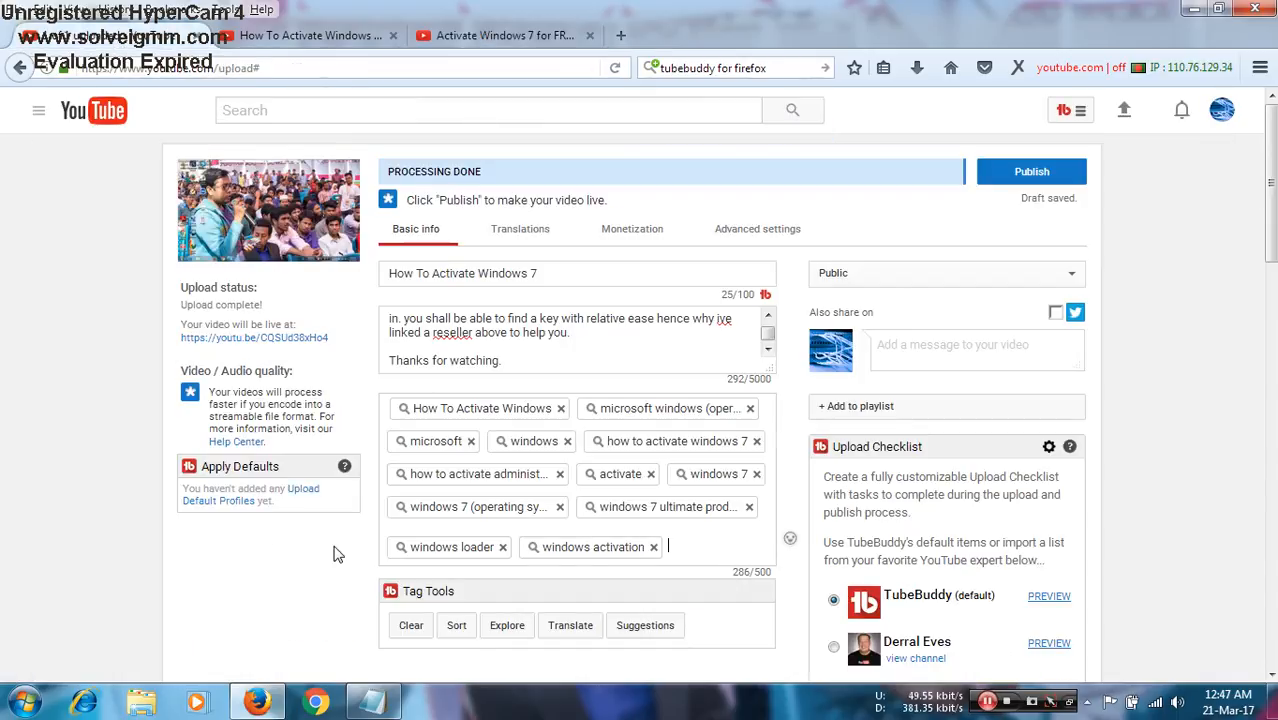
type("free ac")
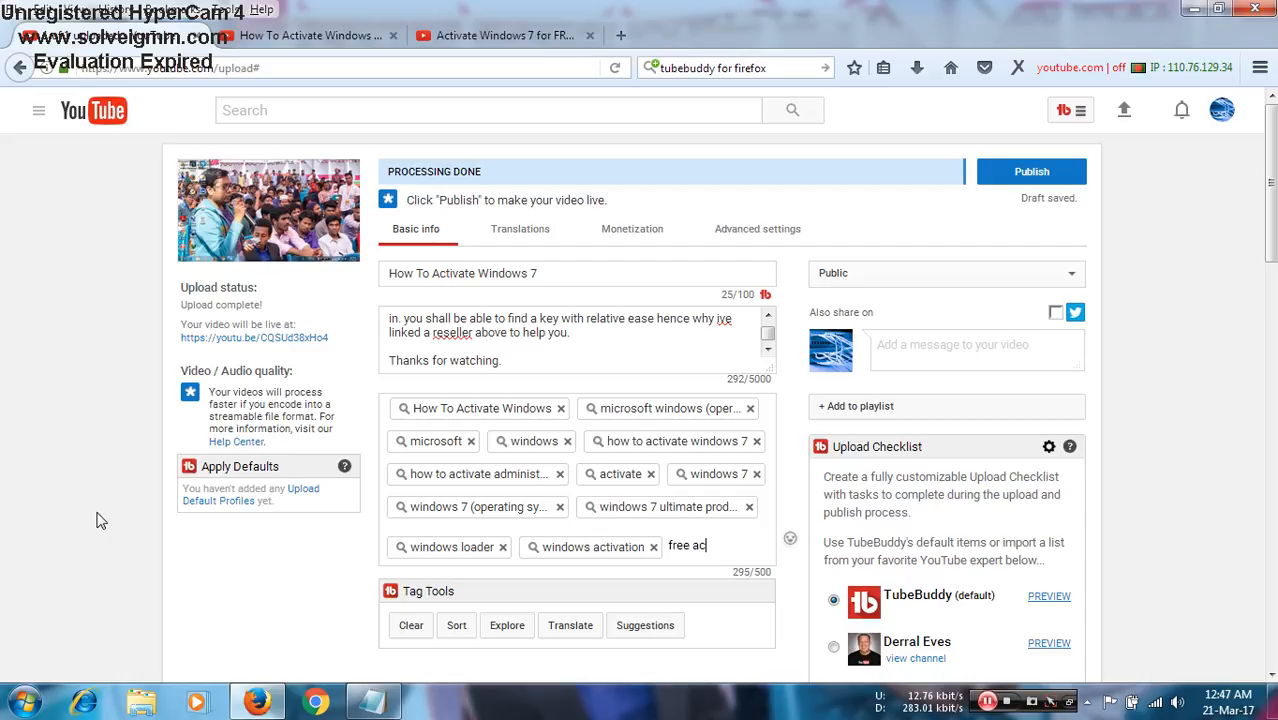
type("tivation")
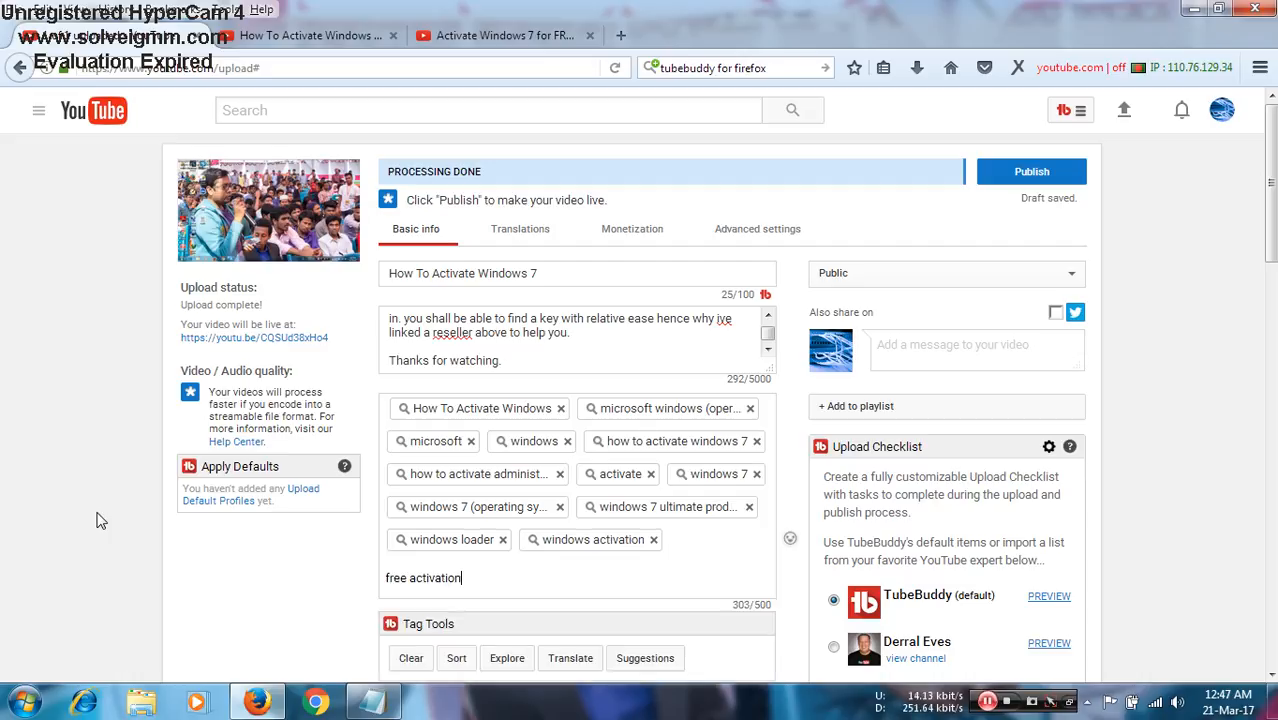
key("Return")
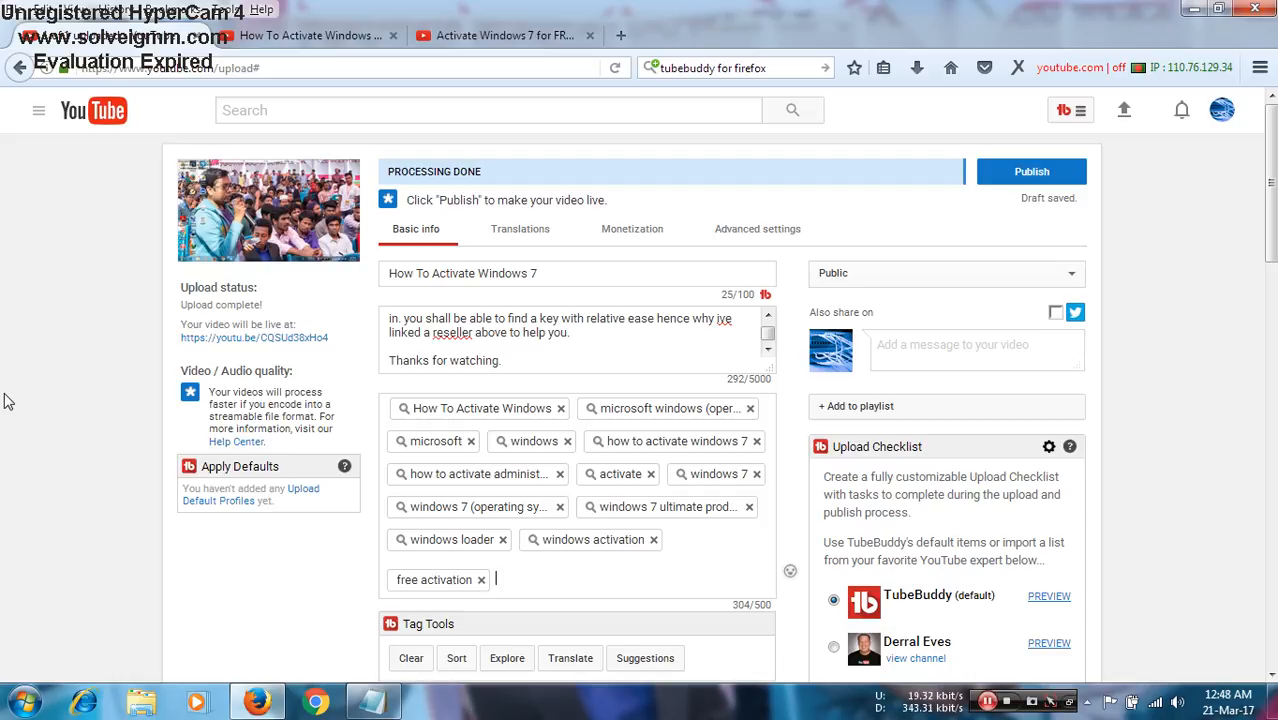
- Add the tag "everything is here" to the uploaded video's tags
type("e")
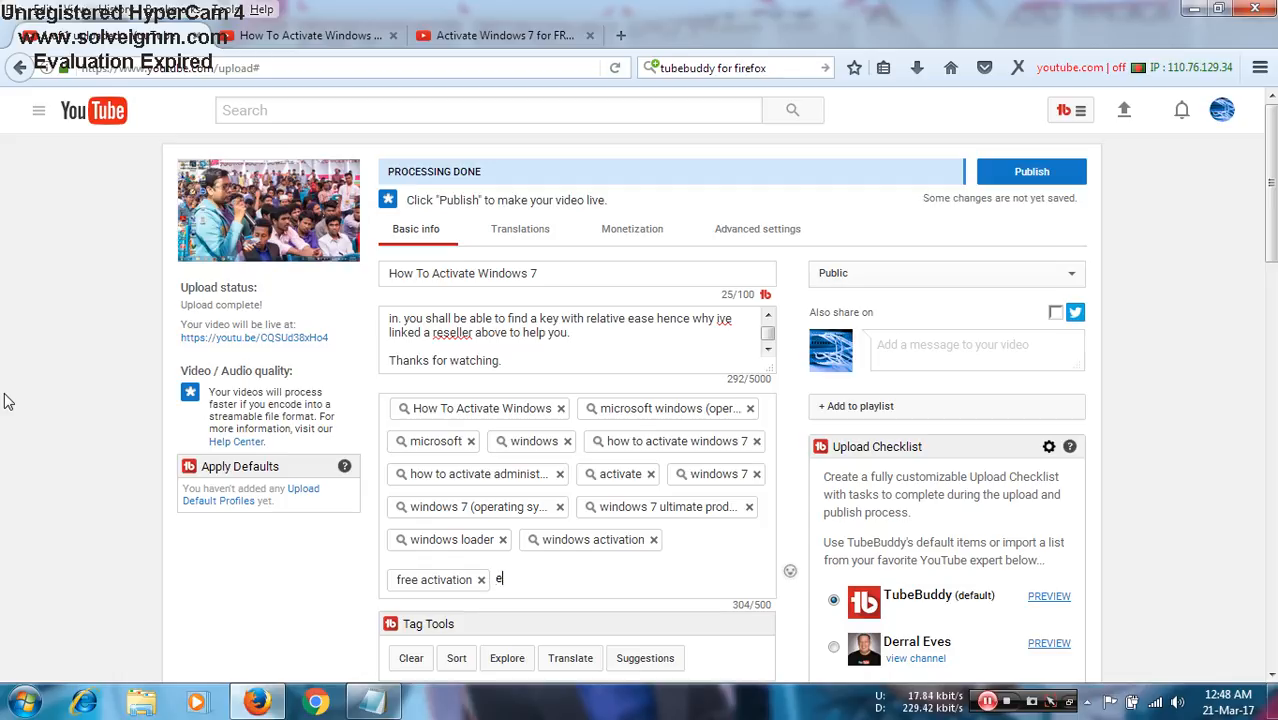
type("verytu")
key("Home")
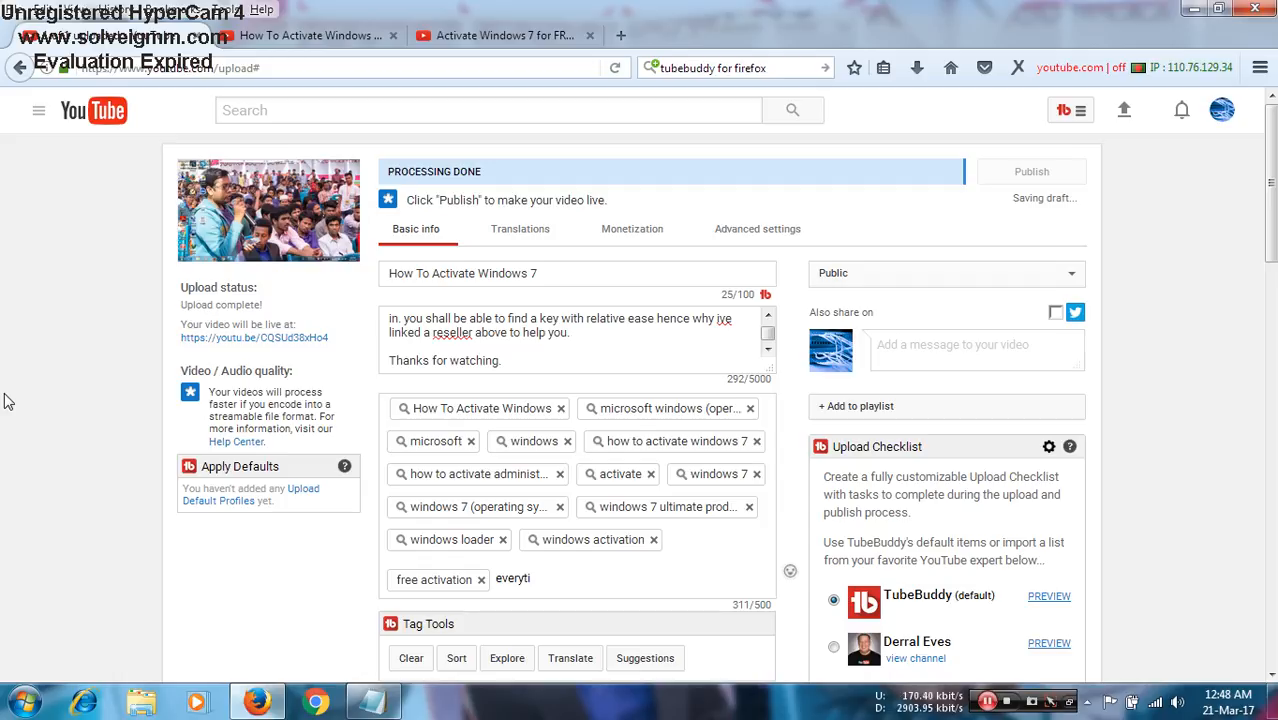
key("End")
type("hing e")
key("BackSpace")
key("BackSpace")
type("i s ")
type("s ")
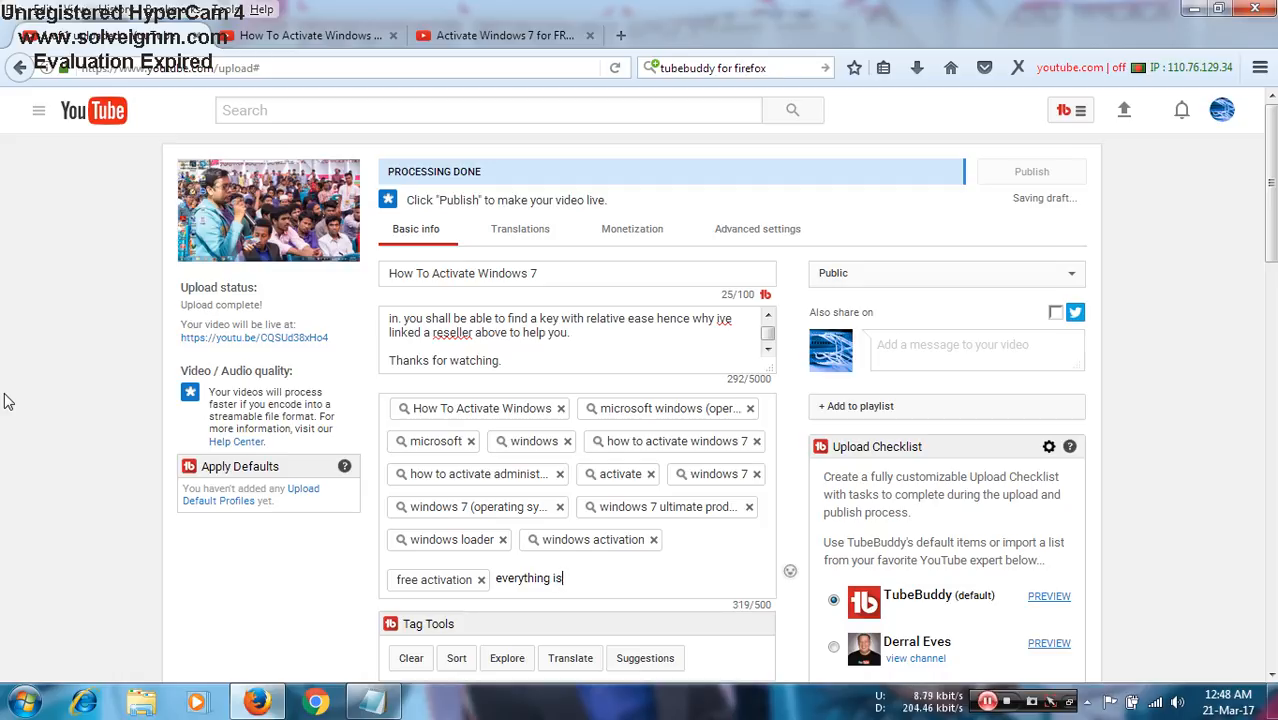
type("here")
key("Return")
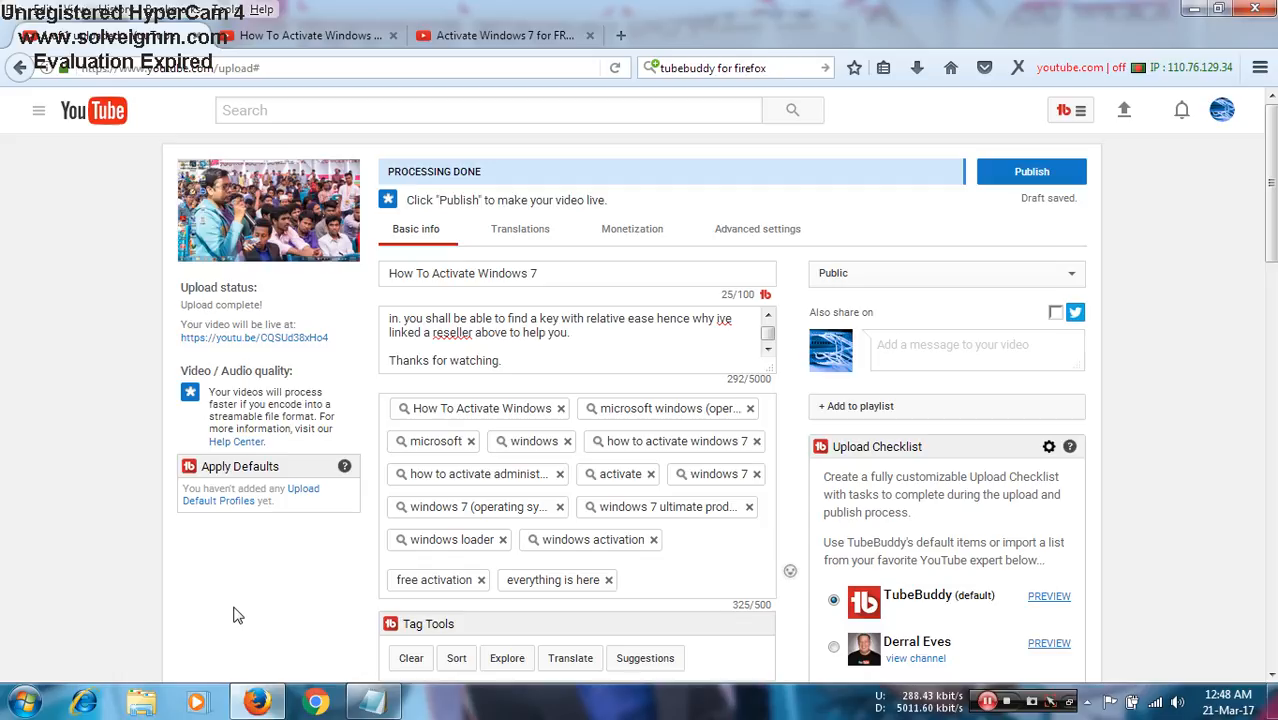
- Copy the phrase "License Key" from the first line of the description and add it as a tag
scroll(538, 352, "up", 1)
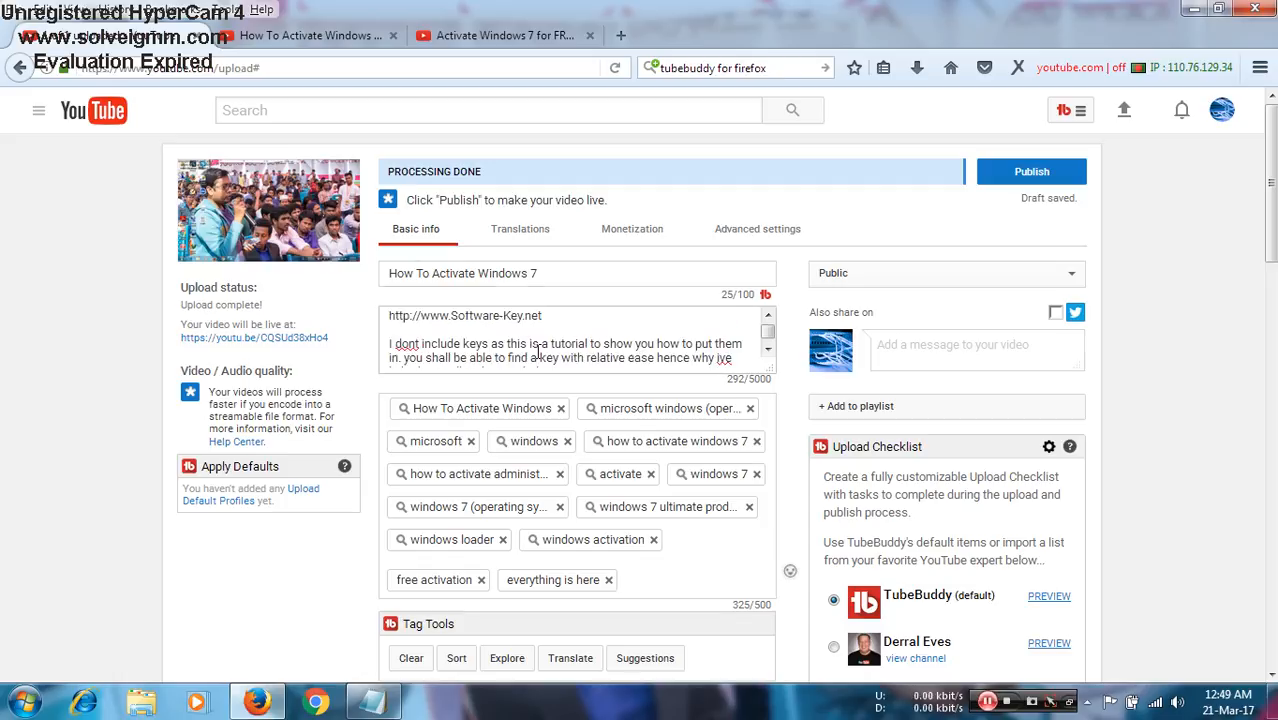
scroll(539, 351, "up", 1)
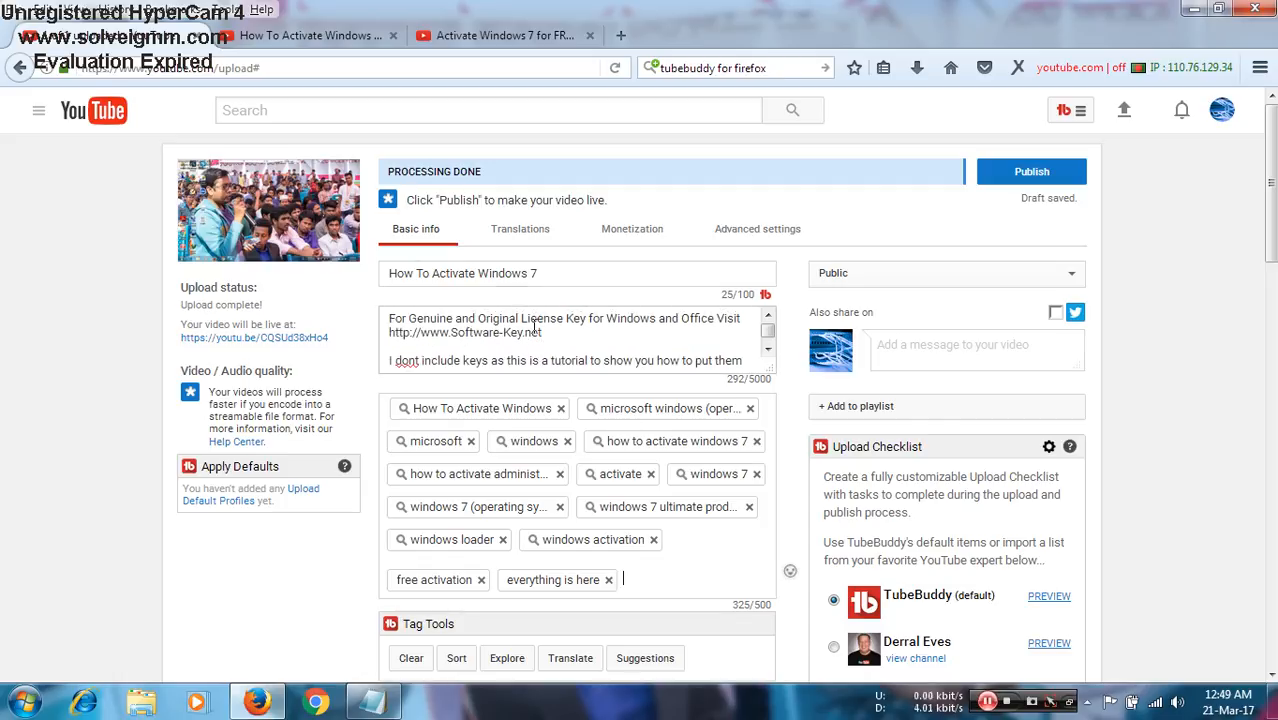
left_click_drag(521, 318, 580, 320)
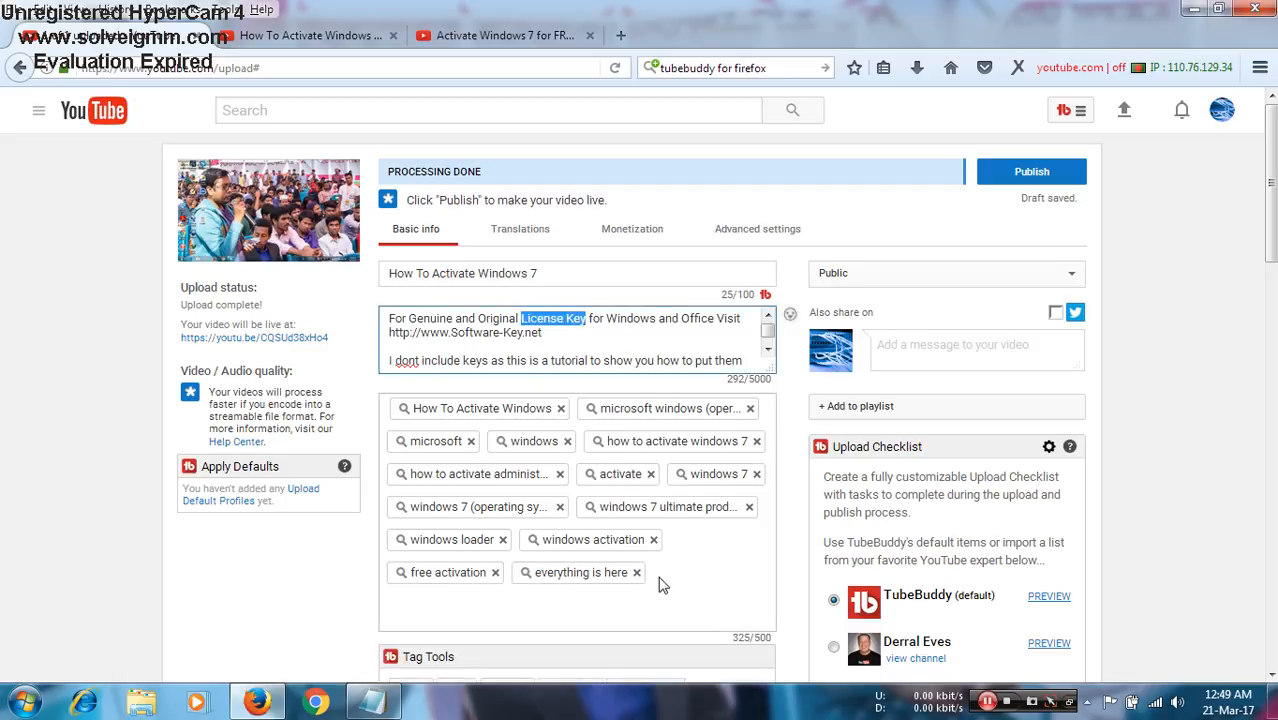
left_click(607, 630)
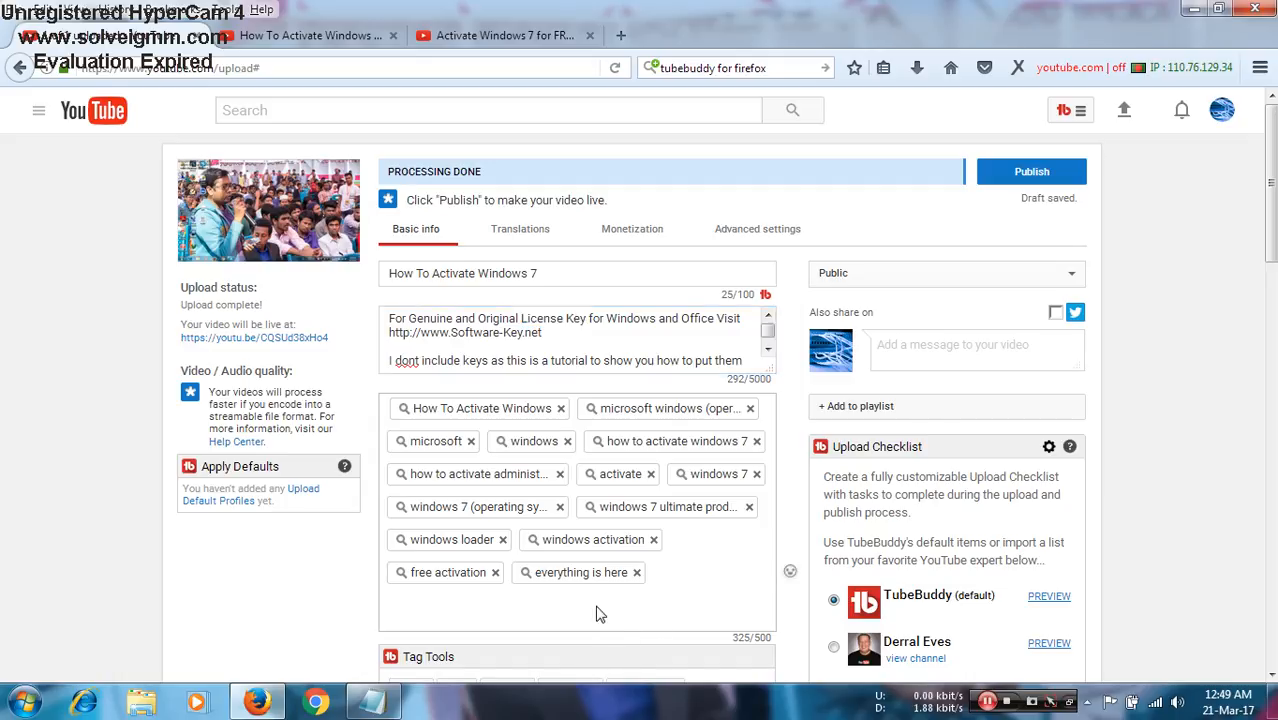
key("ctrl+v")
key("Return")
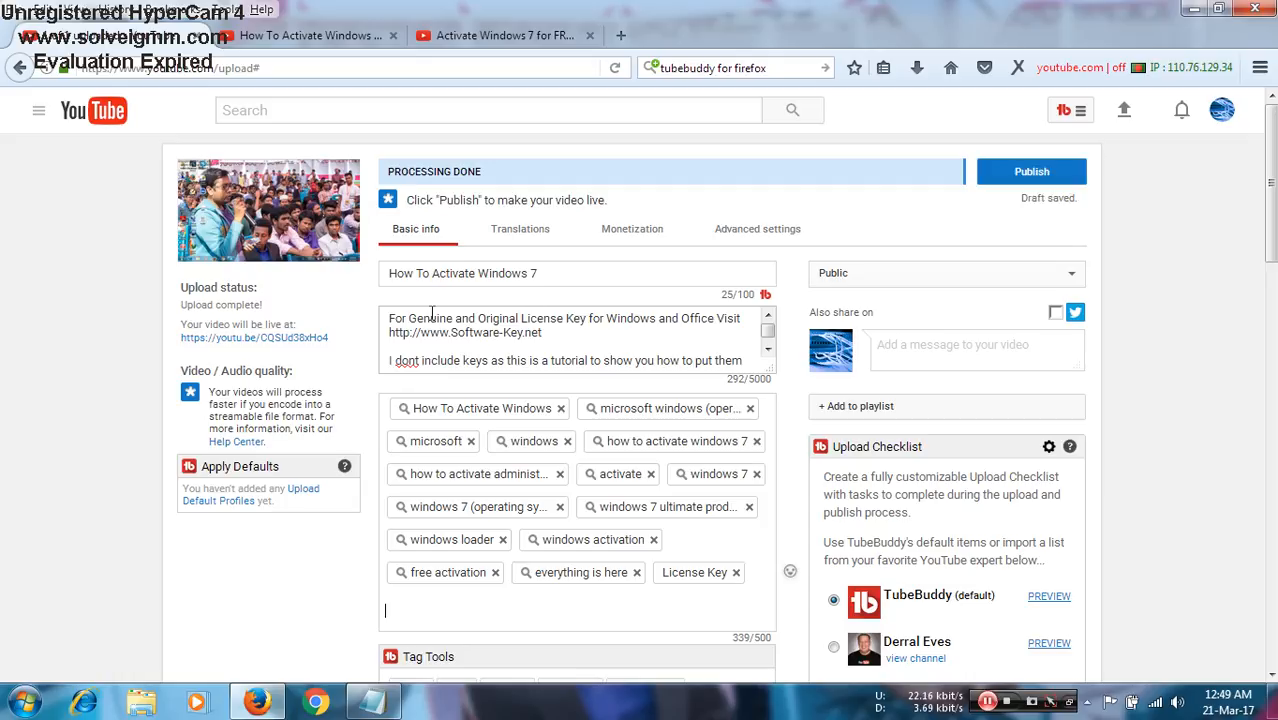
- Copy the word "Genuine" from the first line of the description and add it as a tag
left_click_drag(409, 317, 457, 314)
key("ctrl+c")
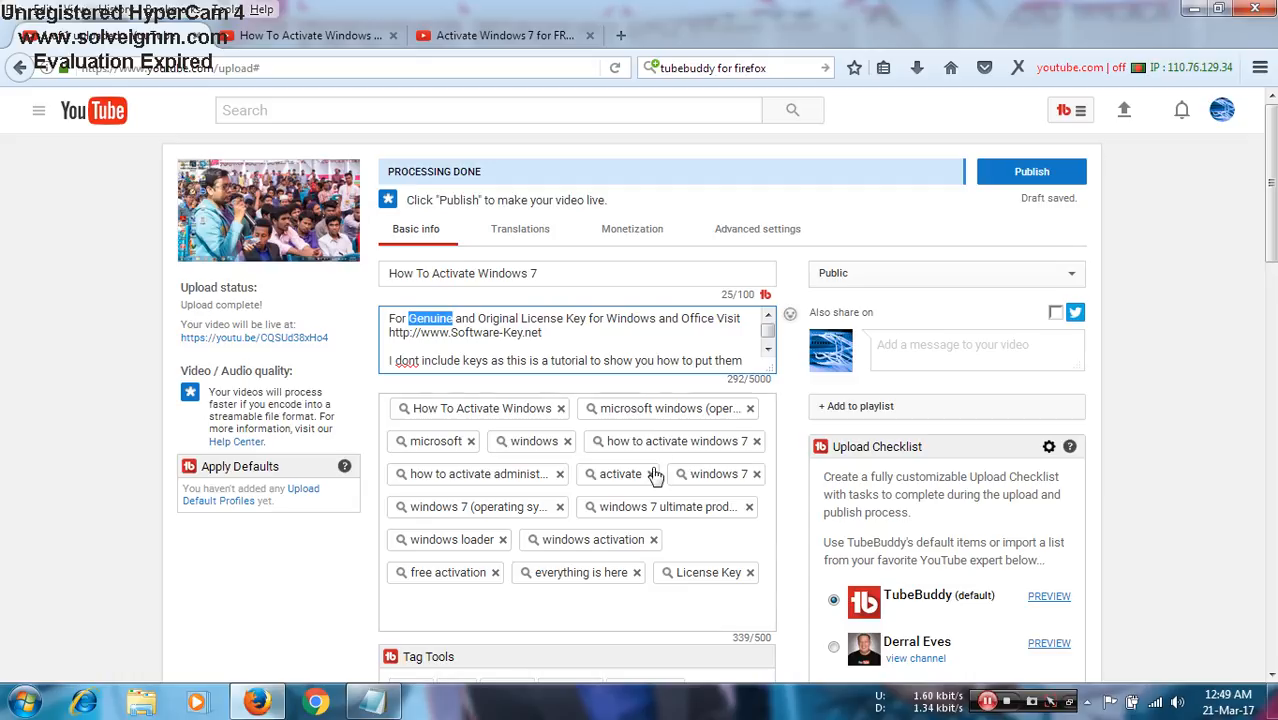
left_click(571, 622)
key("ctrl+v")
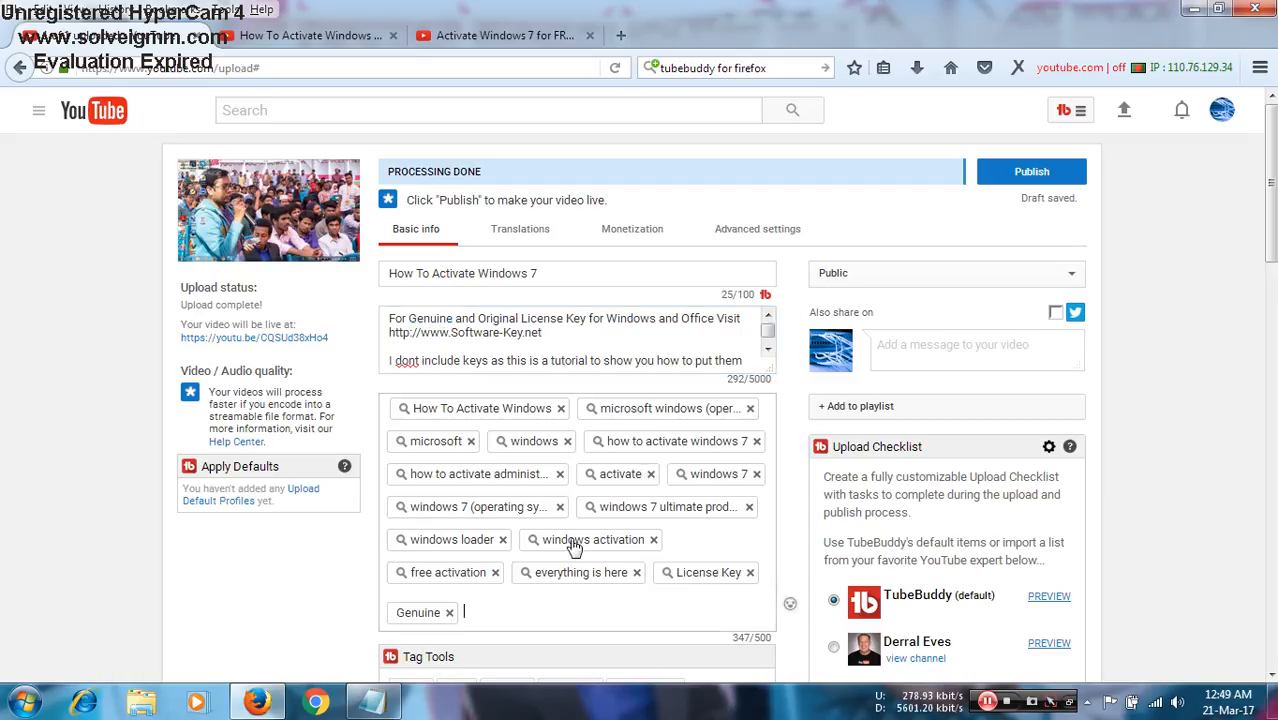
scroll(608, 329, "down", 2)
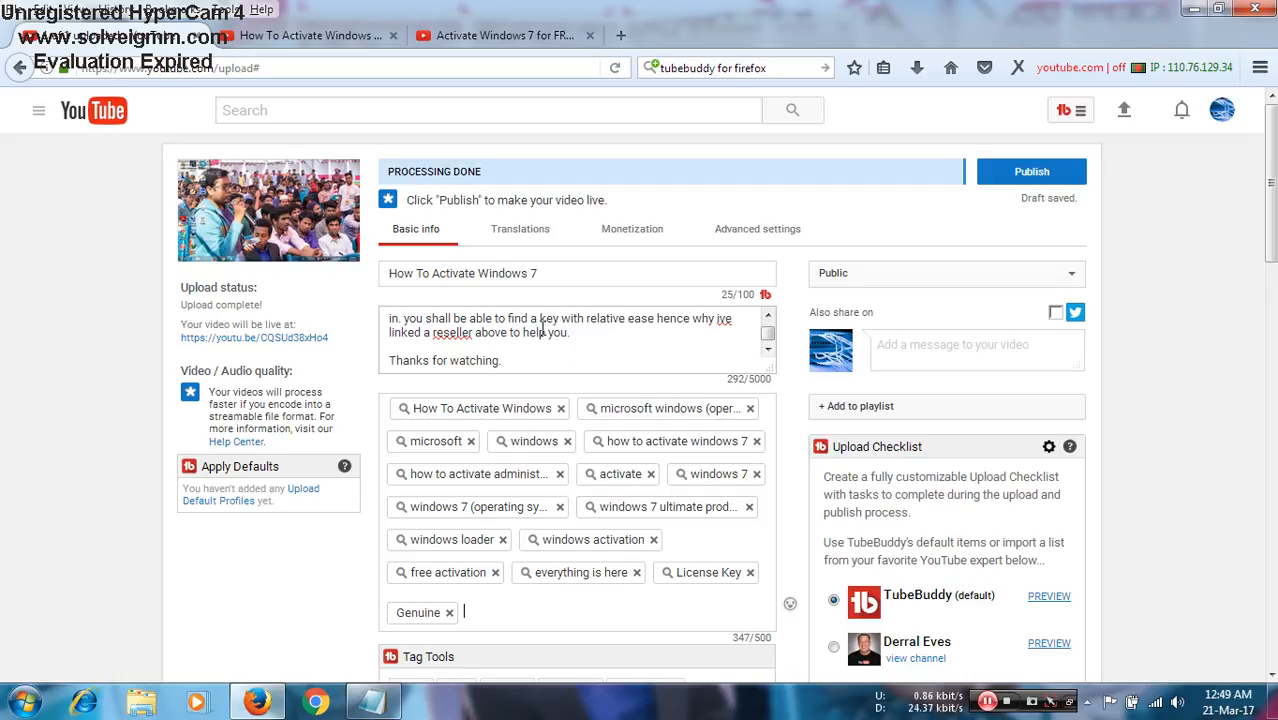
scroll(541, 332, "down", 2)
scroll(534, 228, "up", 3)
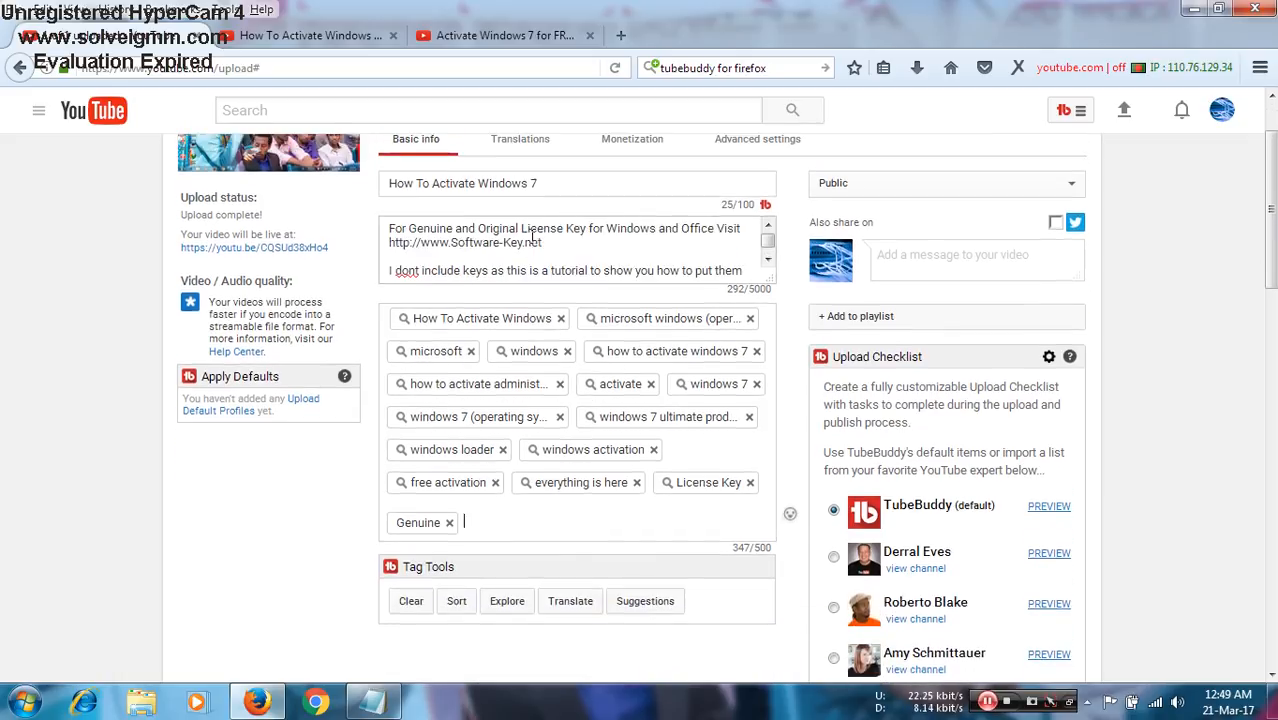
scroll(534, 228, "up", 2)
scroll(530, 330, "down", 3)
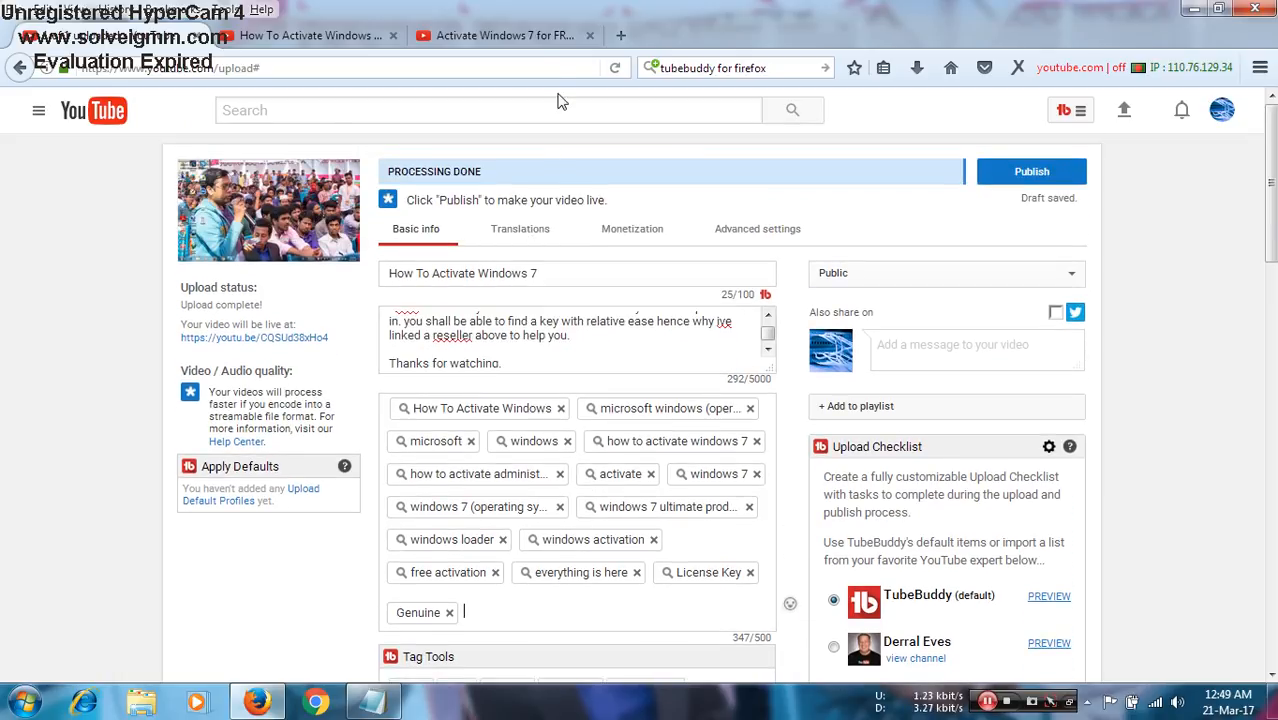
- Return to the competing "Activate Windows 7 for FREE" video, pause its playback and view its tag list
left_click(519, 44)
scroll(372, 281, "down", 3)
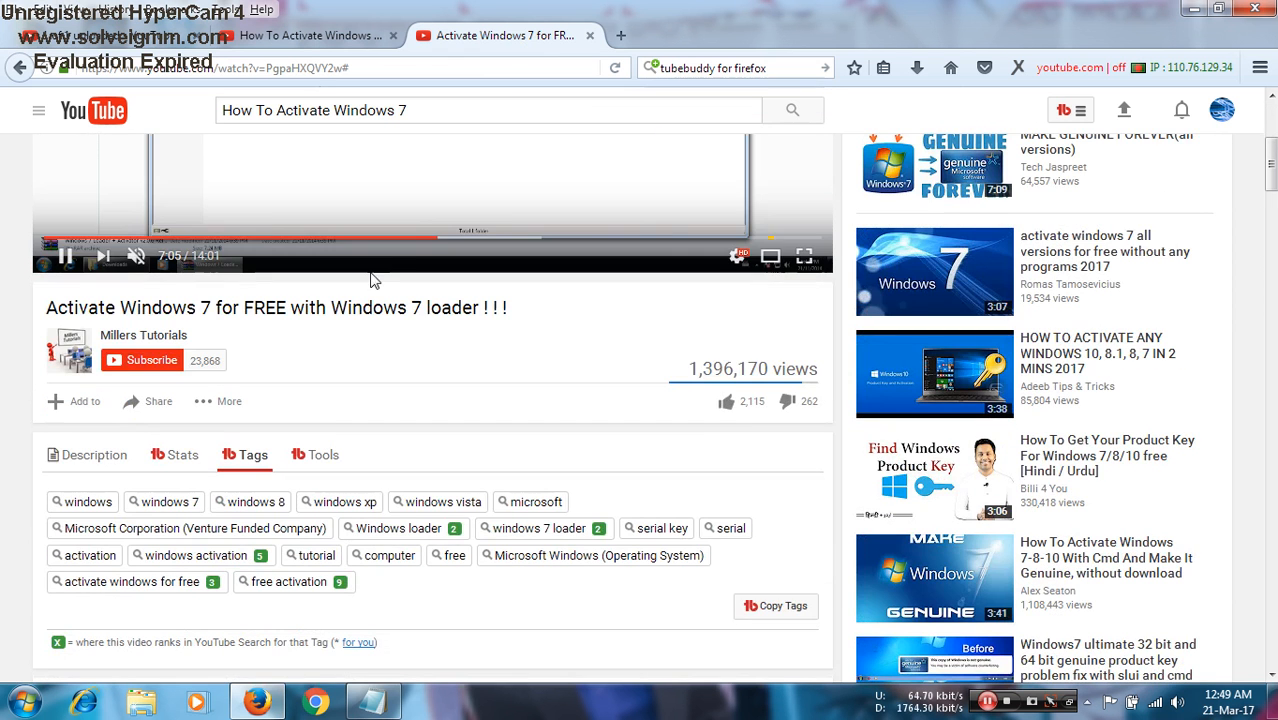
scroll(373, 282, "up", 3)
left_click(350, 325)
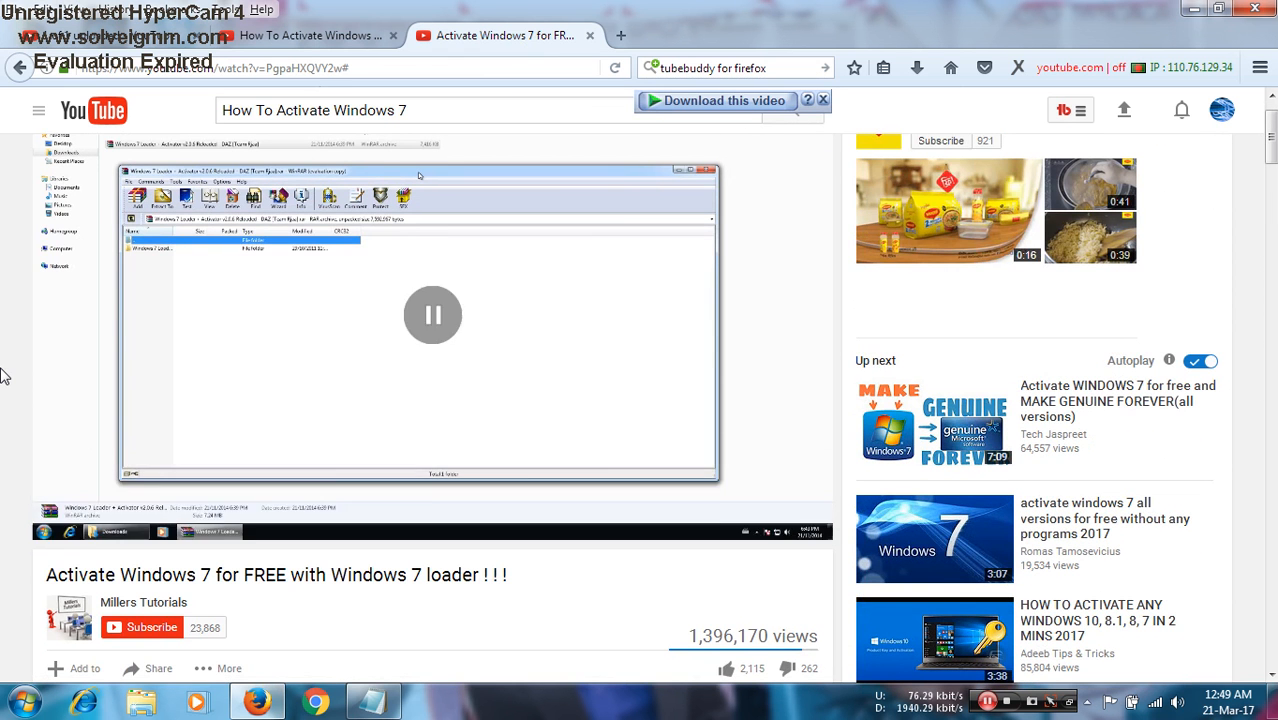
scroll(6, 371, "down", 5)
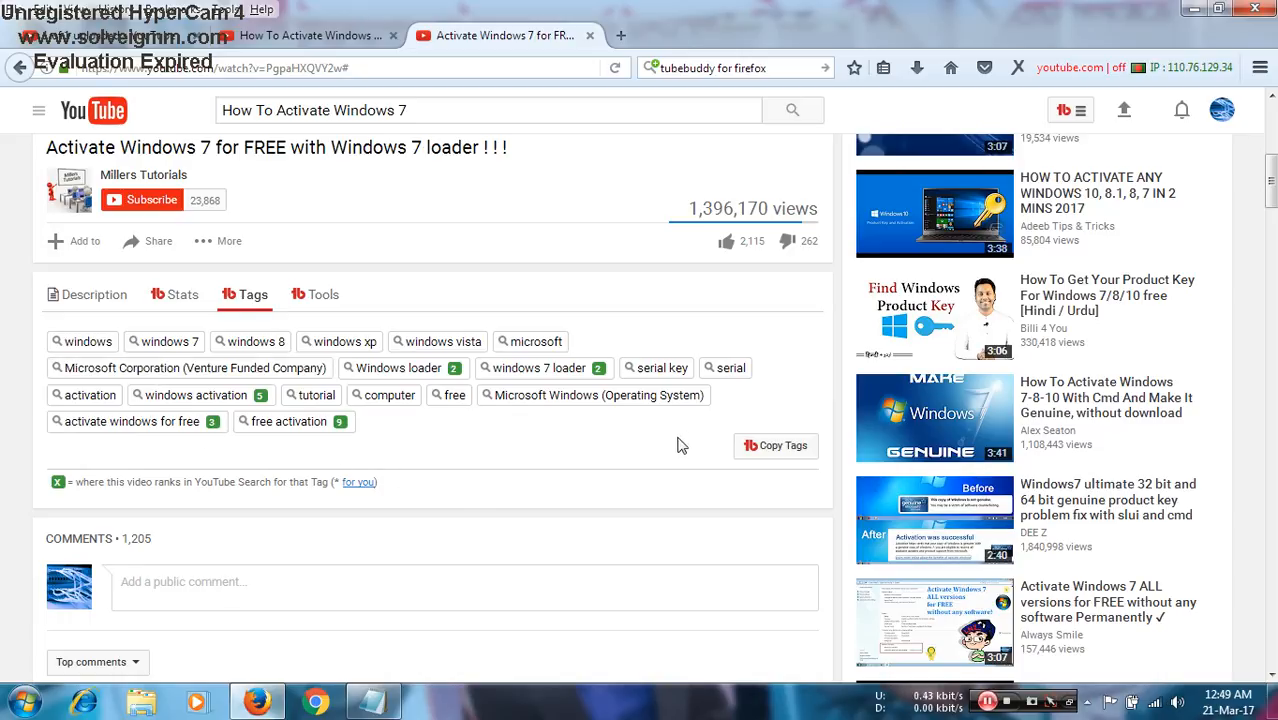
- Add the tag "serial" to the uploaded video's tags
left_click(113, 46)
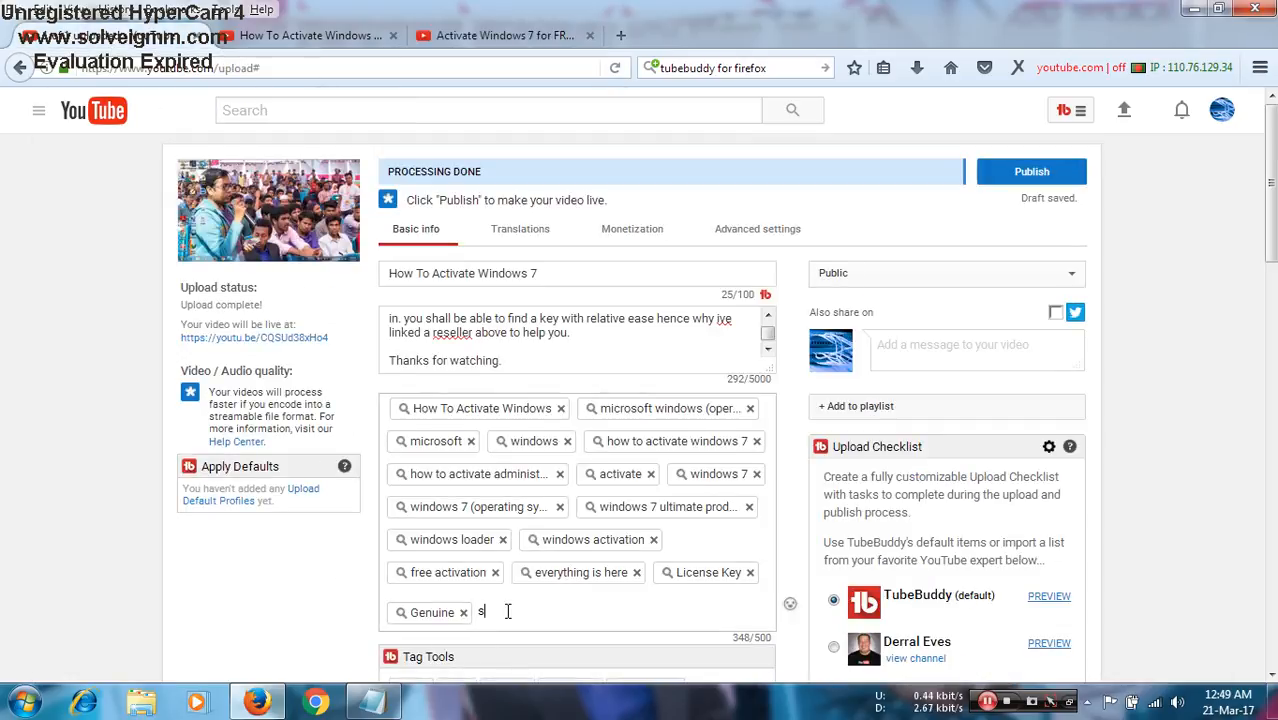
type("al")
key("Return")
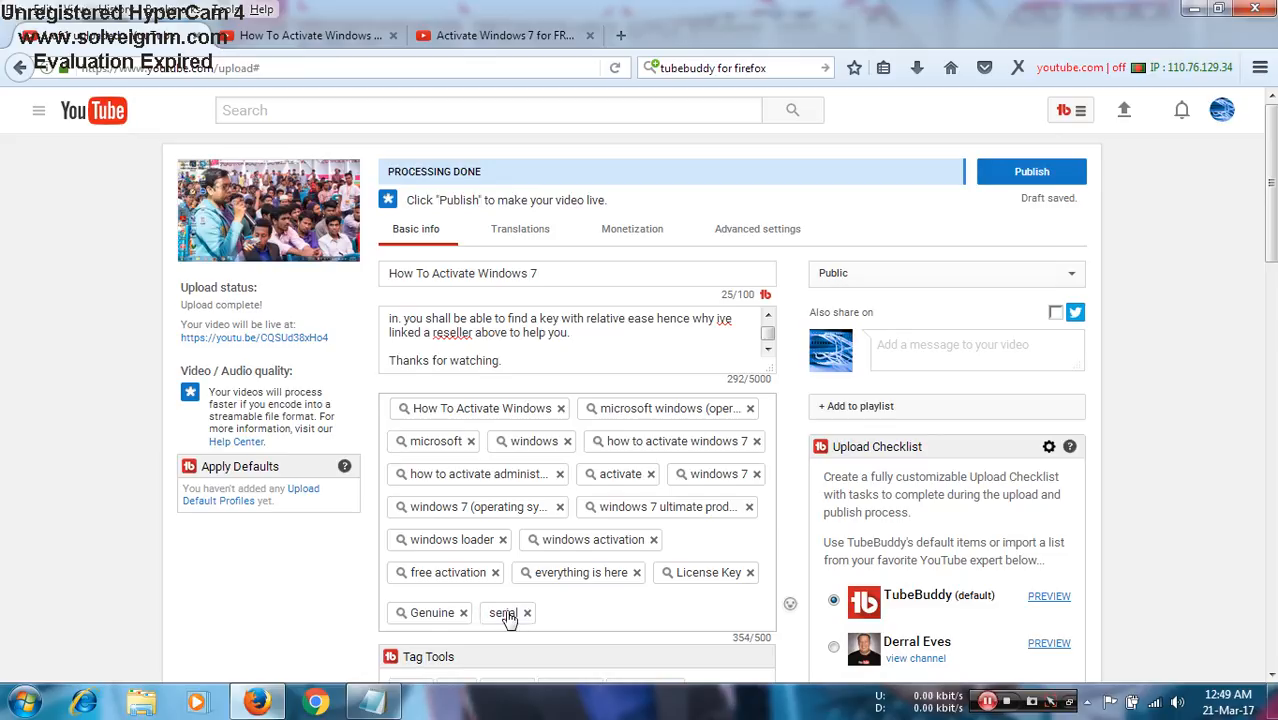
- Add the competing video's tag "windows 7 loader" to the uploaded video's tags, checking its spelling against the original
left_click(509, 36)
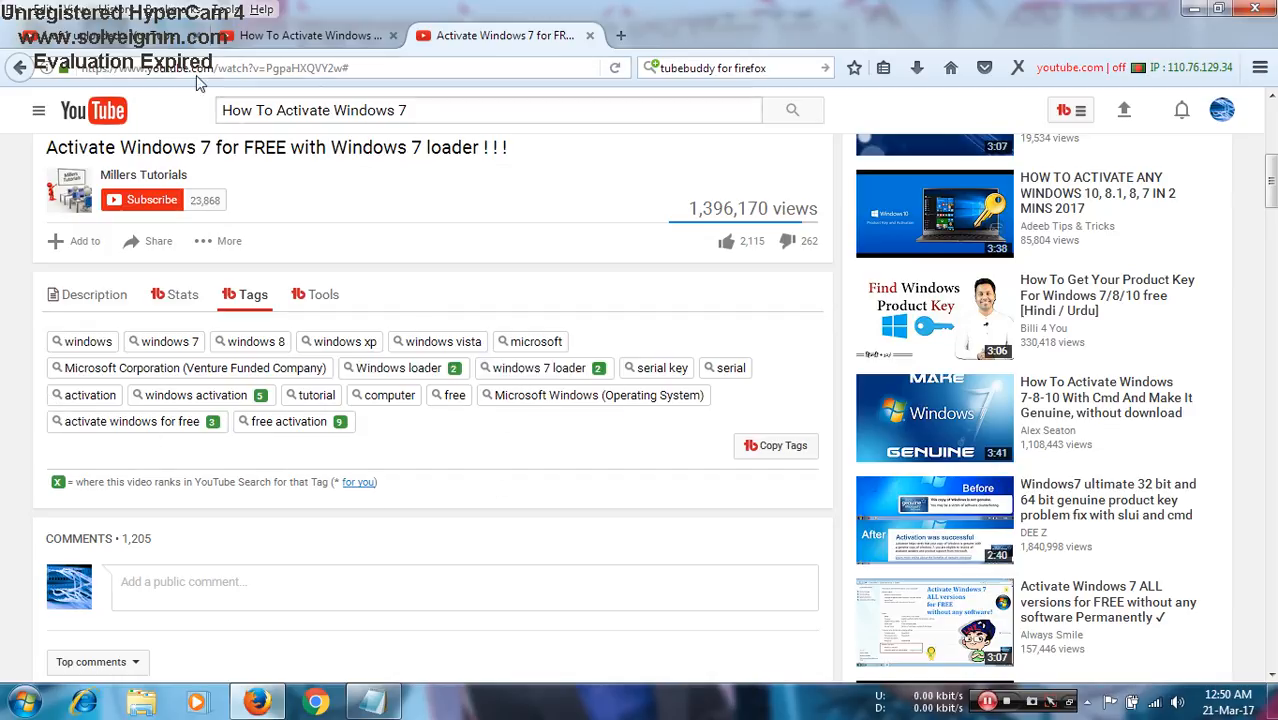
left_click(19, 67)
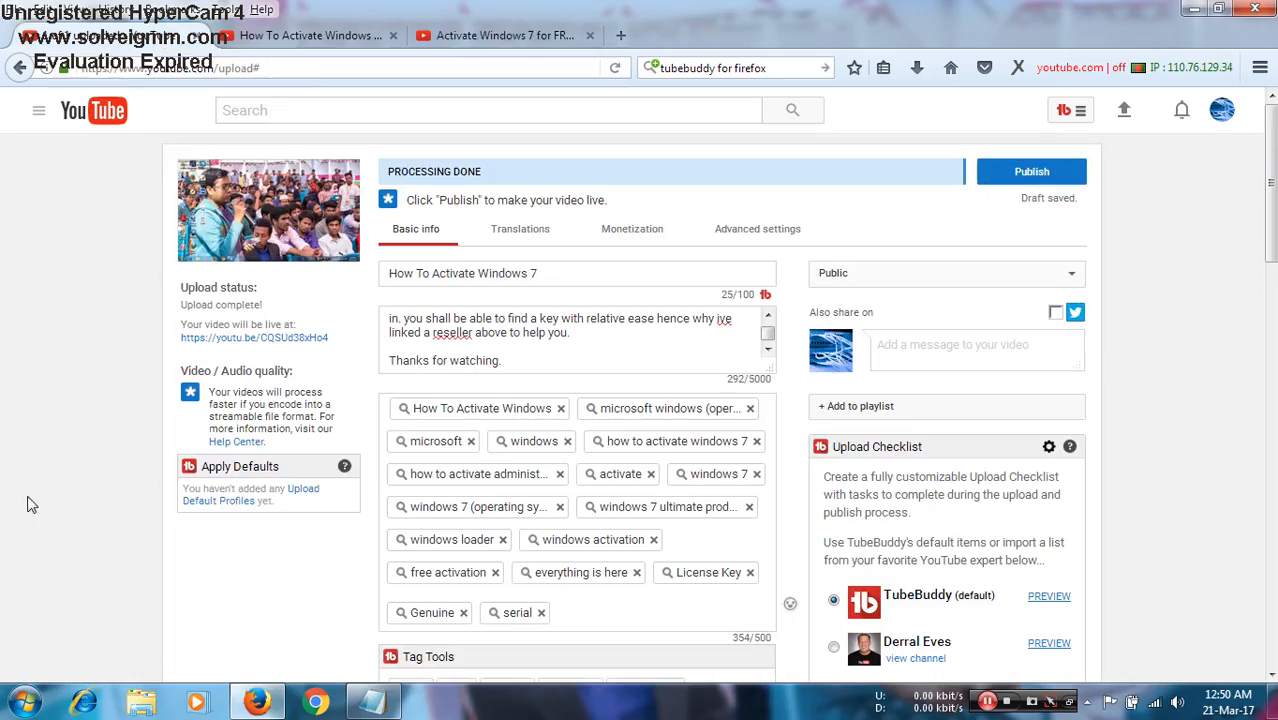
type("windows 7 loar")
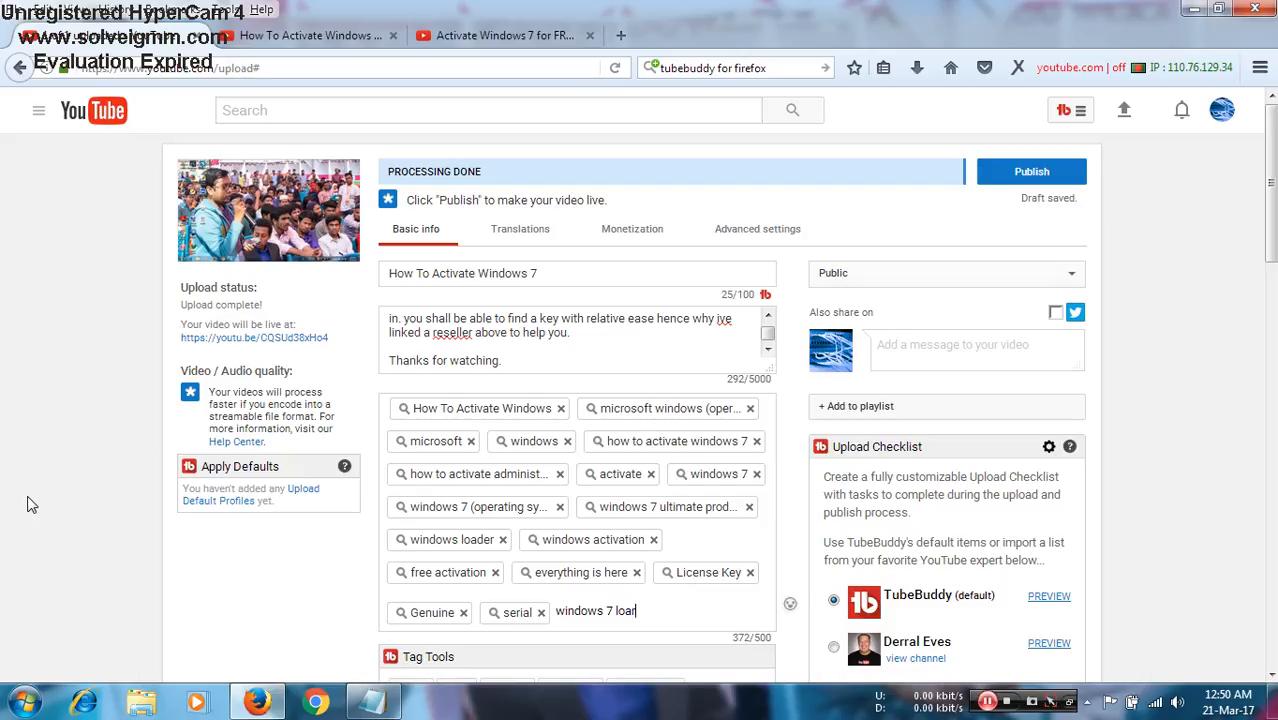
type("dar")
key("Return")
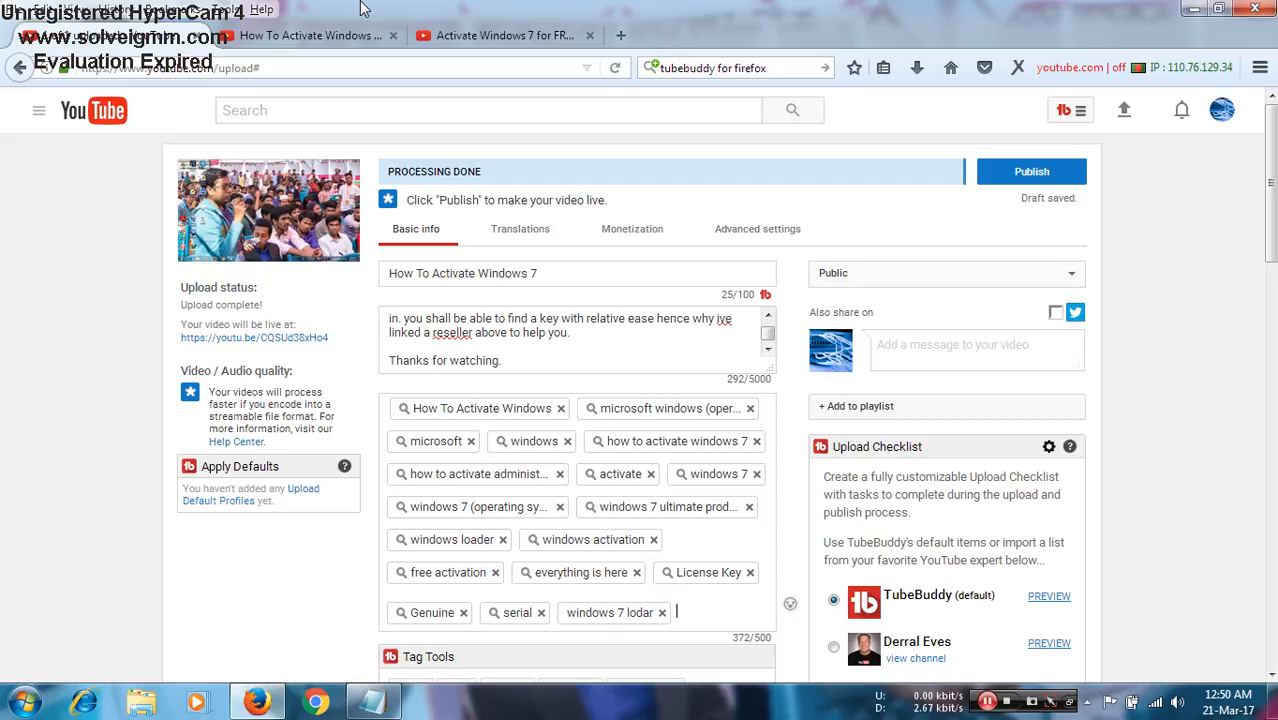
left_click(491, 35)
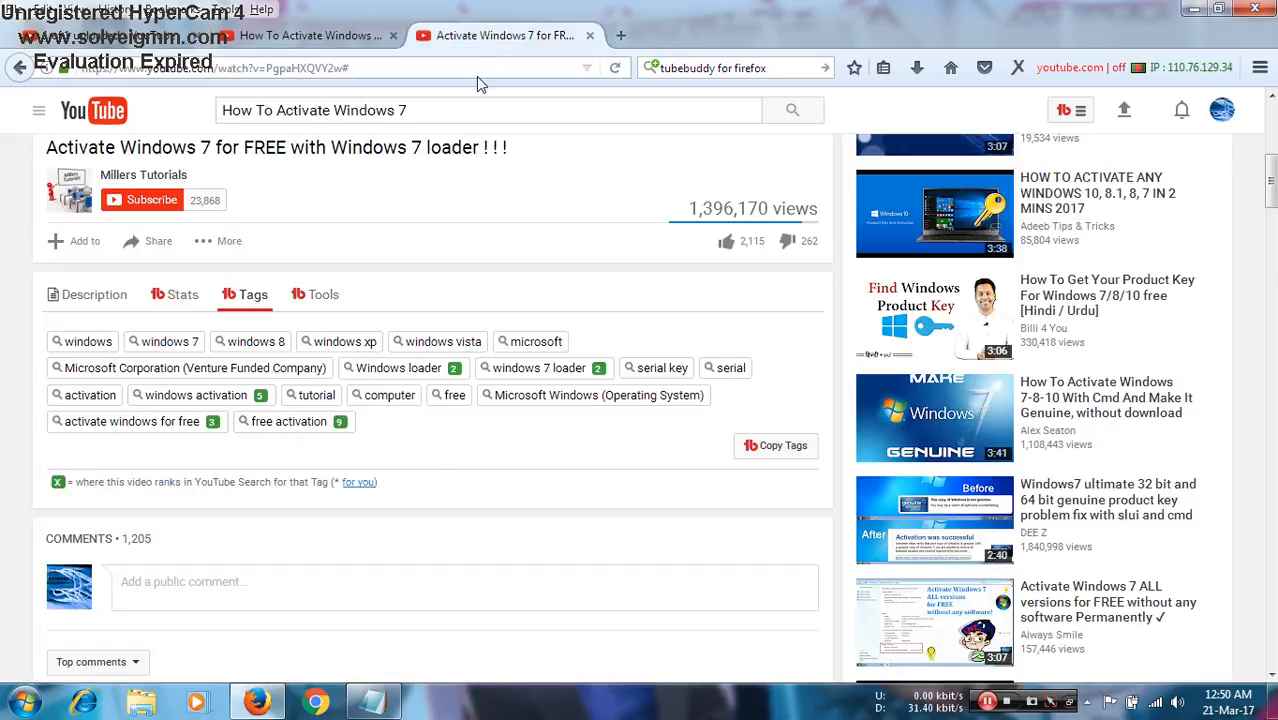
left_click(121, 36)
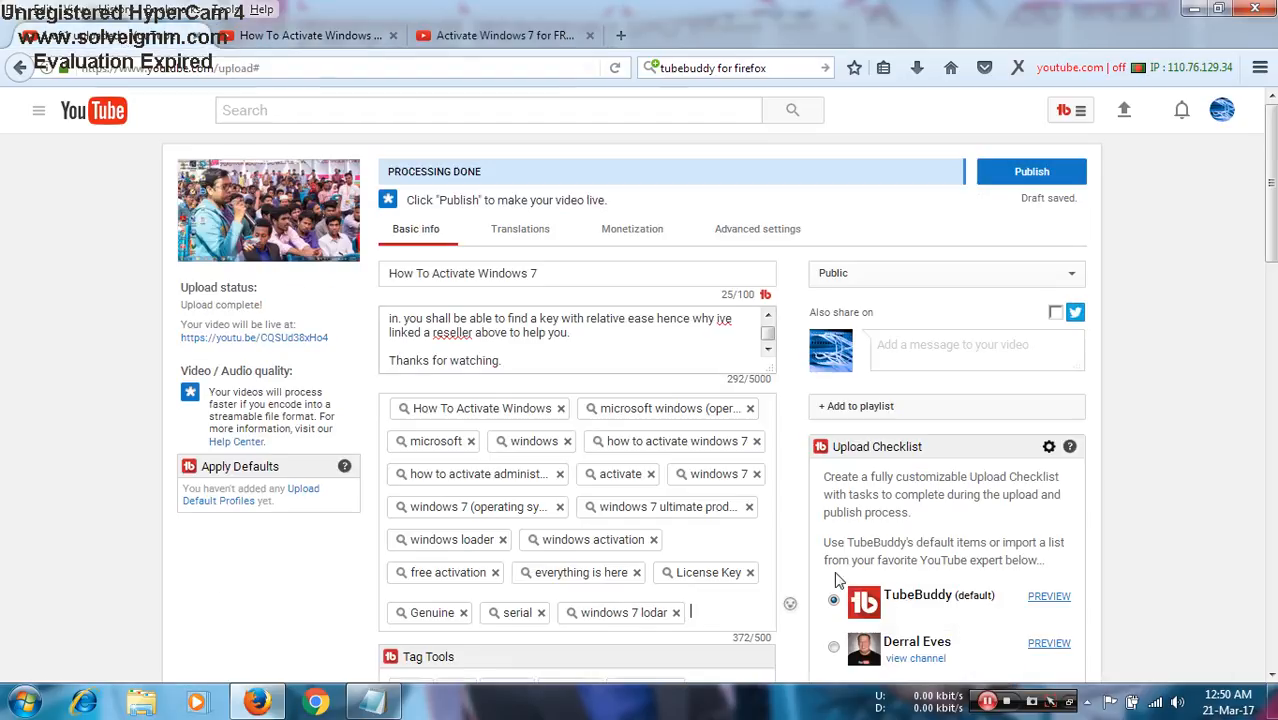
left_click(988, 702)
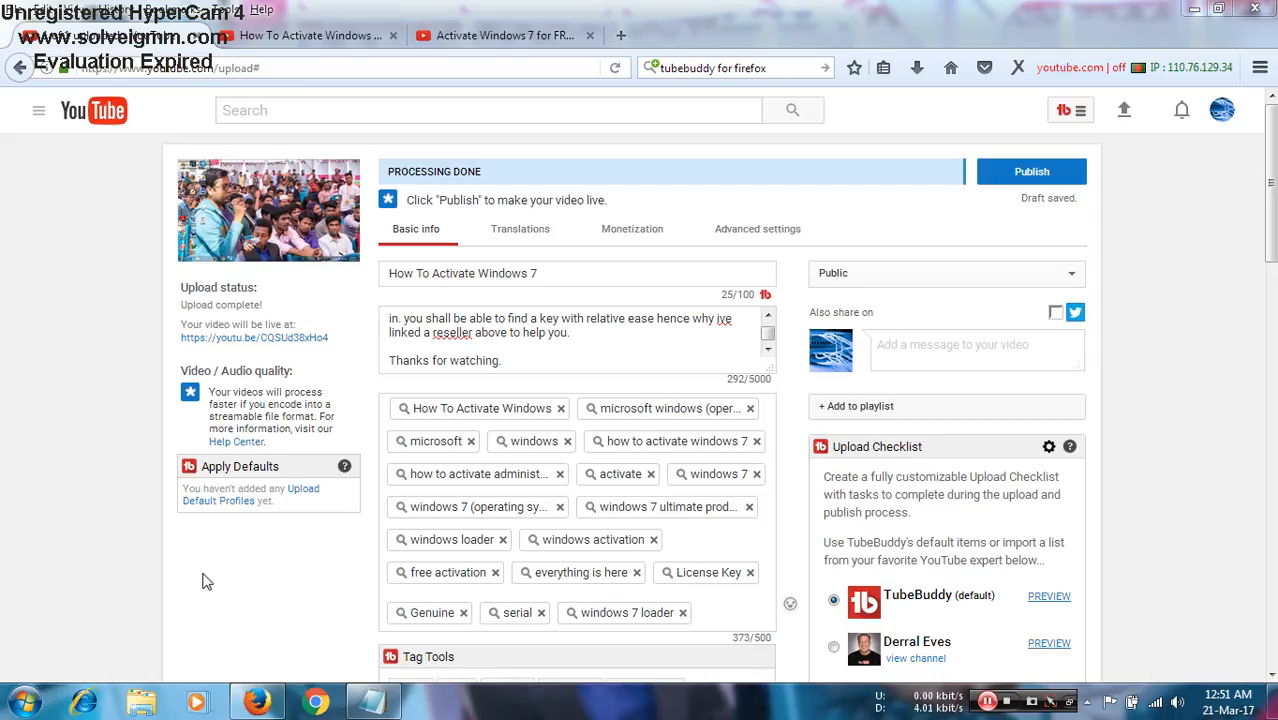
scroll(209, 540, "down", 3)
scroll(209, 535, "up", 2)
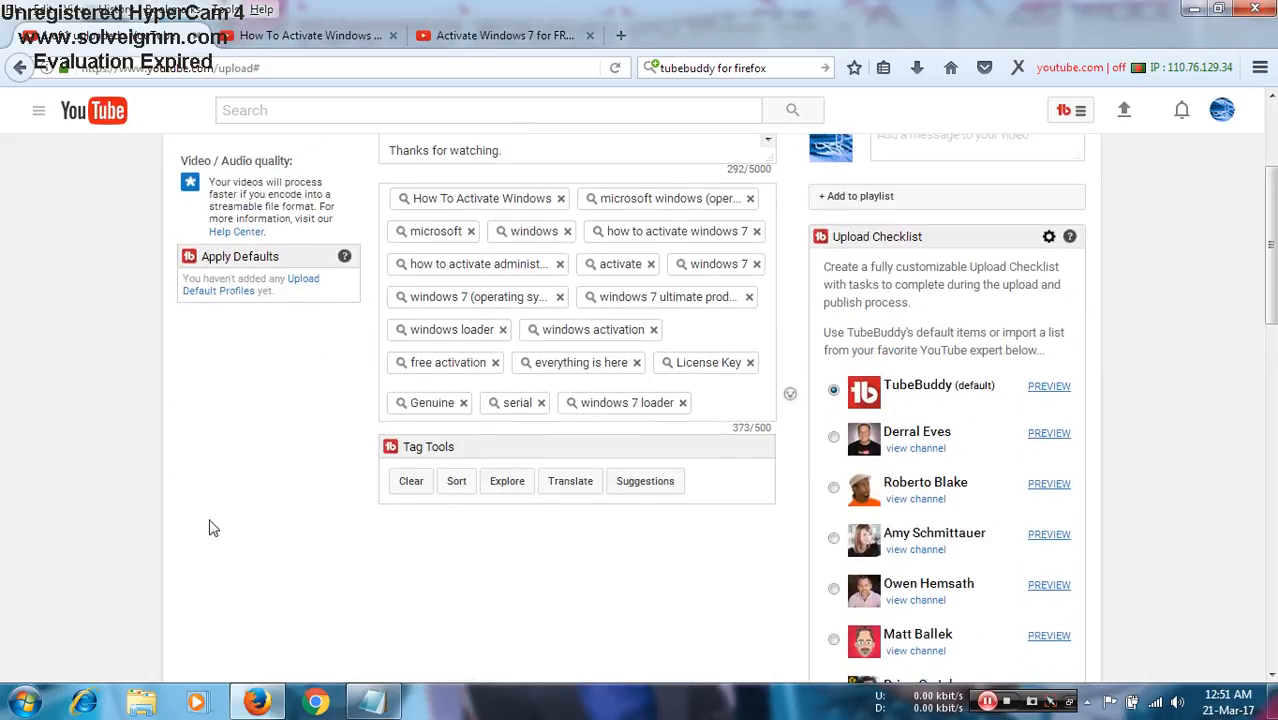
scroll(209, 527, "up", 2)
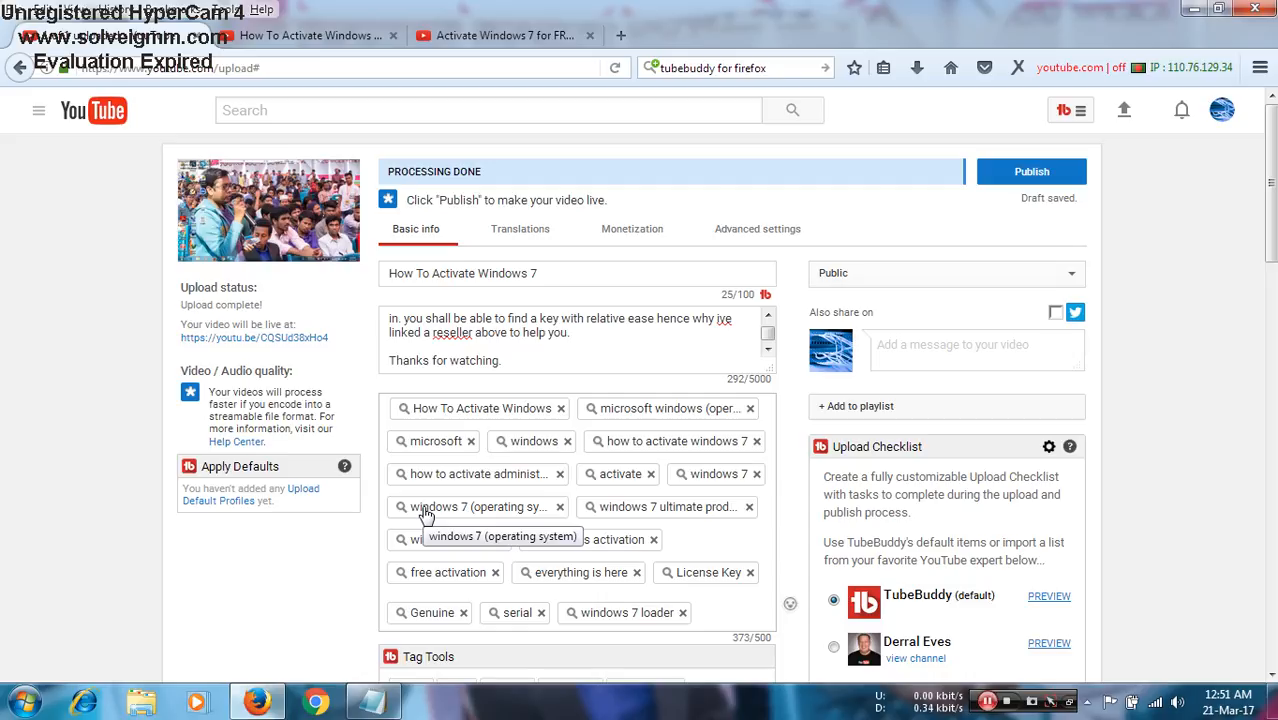
scroll(314, 486, "down", 5)
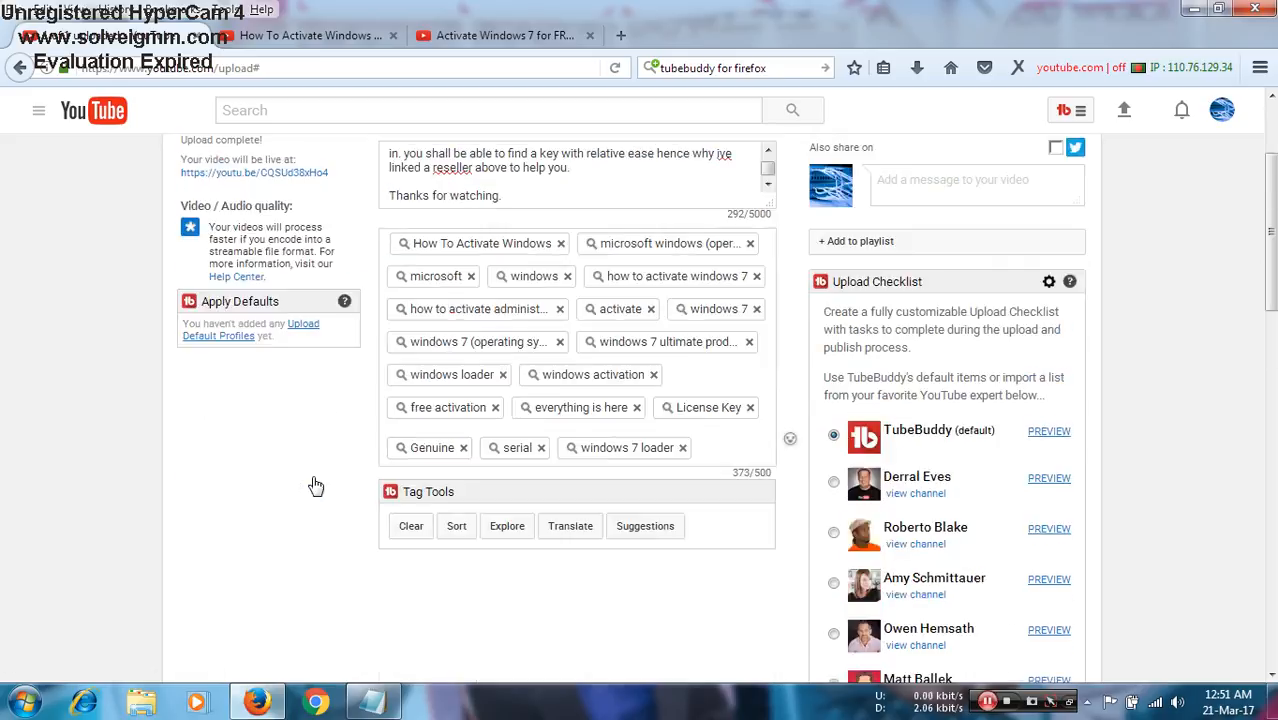
scroll(314, 486, "up", 5)
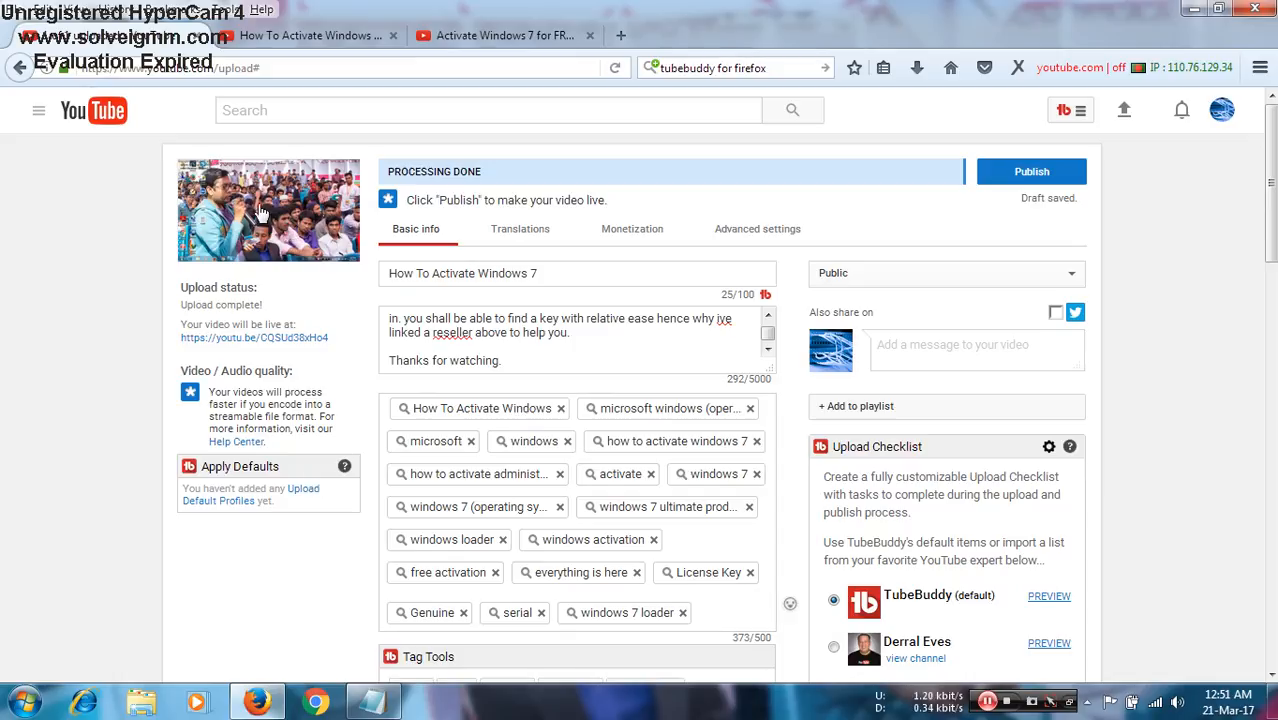
- Upload the blue Windows desktop wallpaper JPEG from the Desktop folder as the video's custom thumbnail
scroll(160, 283, "down", 3)
scroll(158, 283, "down", 3)
scroll(158, 283, "down", 5)
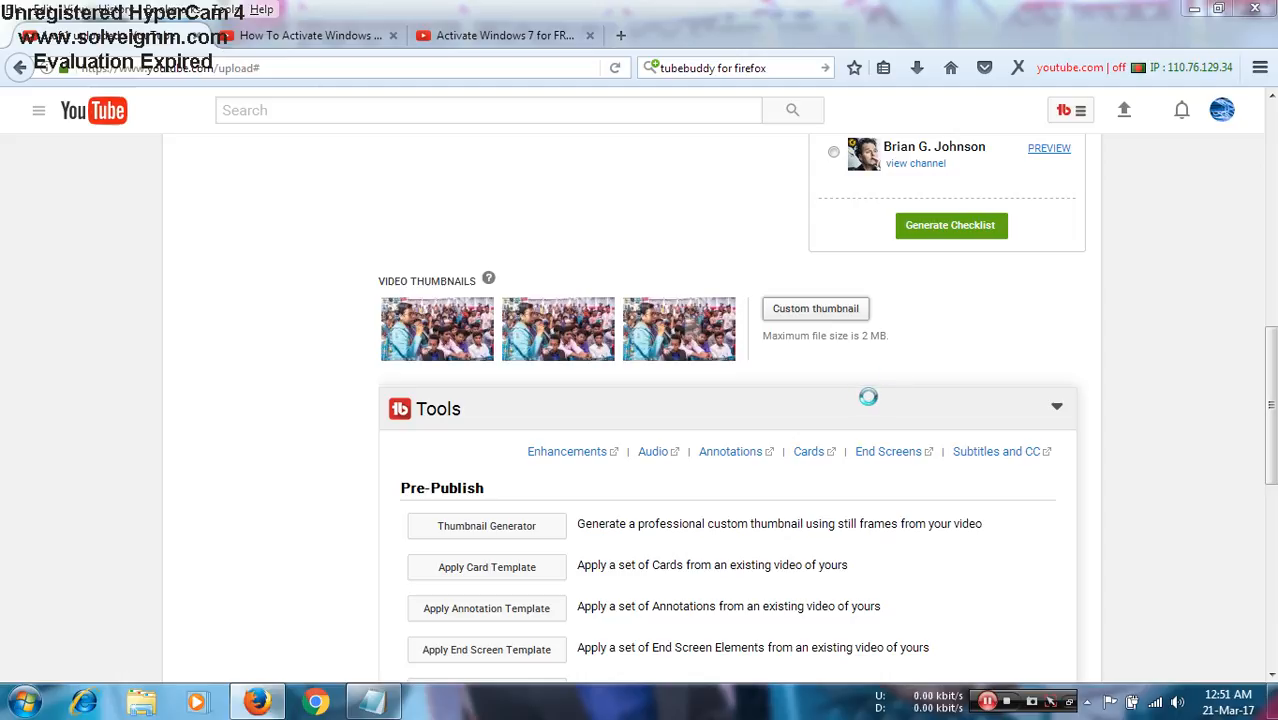
left_click(815, 309)
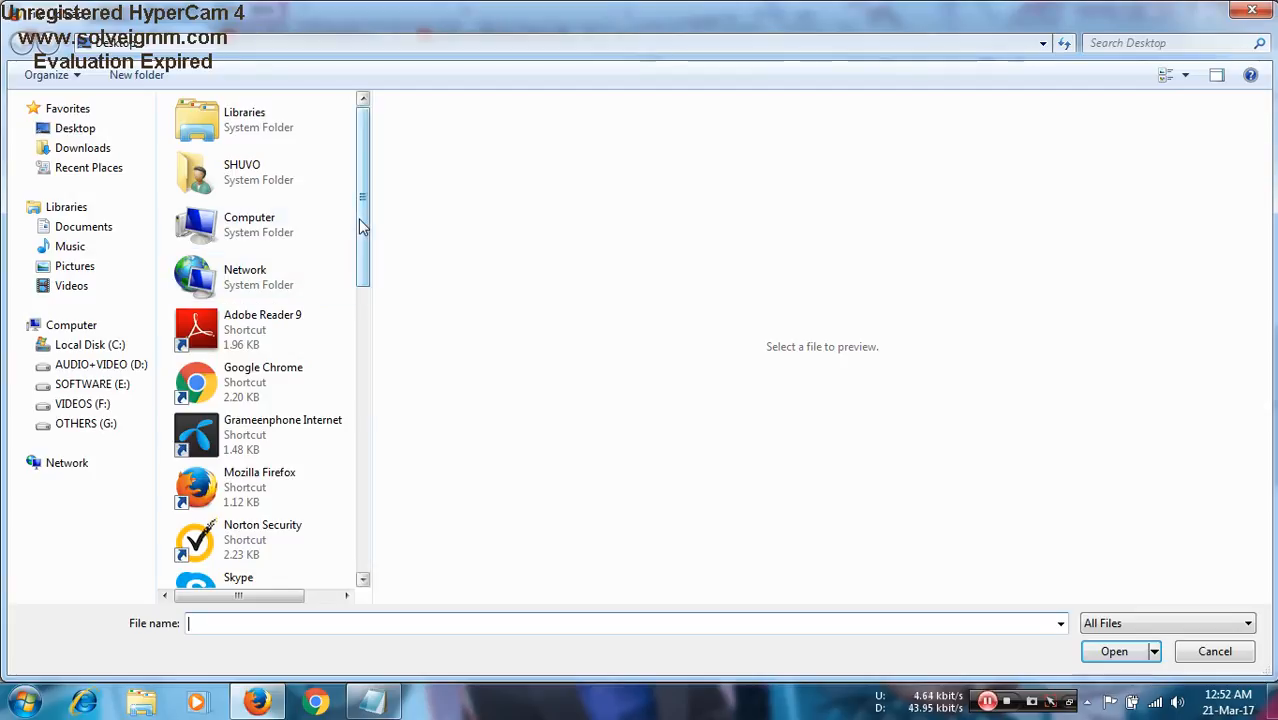
scroll(345, 242, "down", 4)
scroll(383, 313, "down", 5)
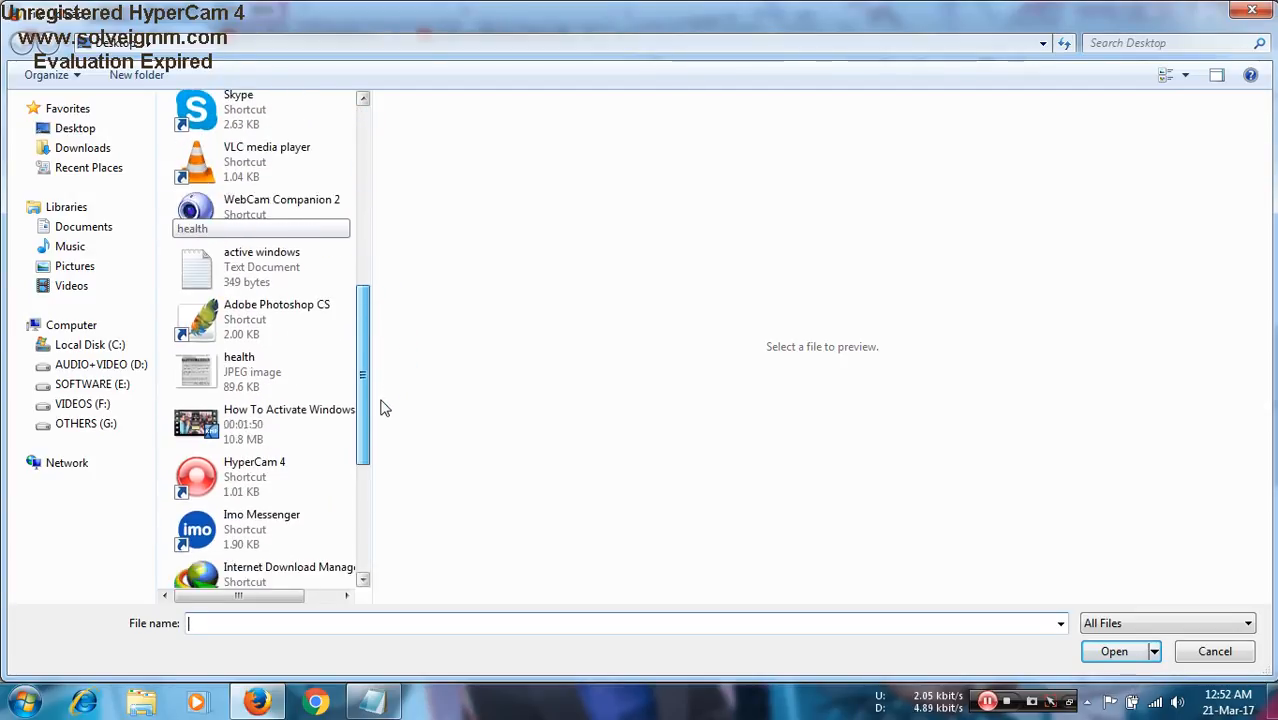
scroll(377, 497, "down", 2)
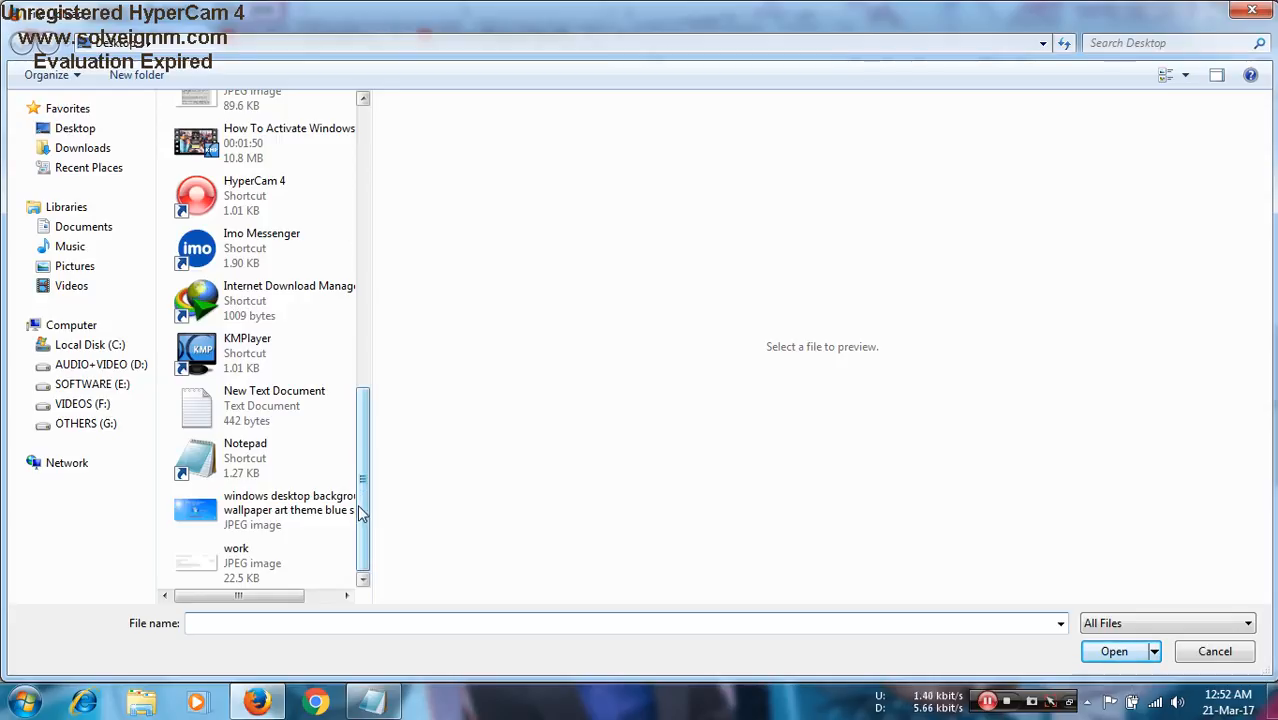
double_click(238, 516)
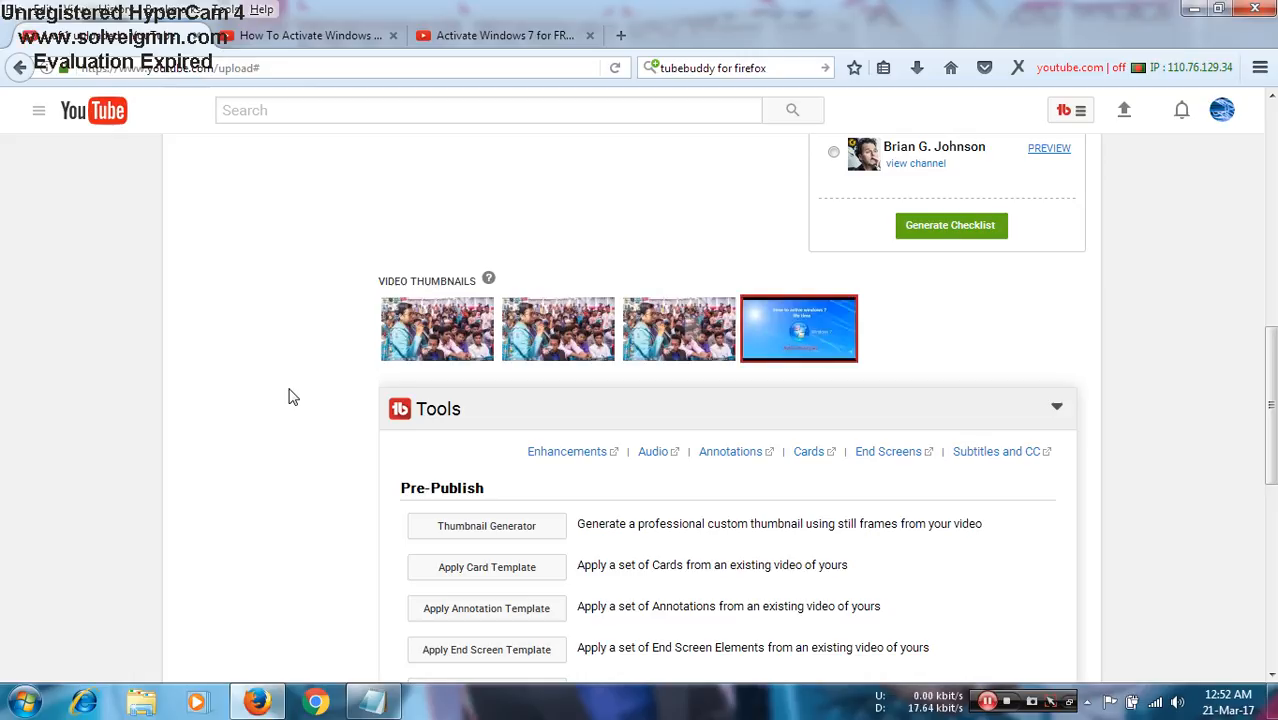
- Review the uploaded video's title, description, tags and thumbnail, and compare them with the competing video's page
scroll(290, 397, "up", 8)
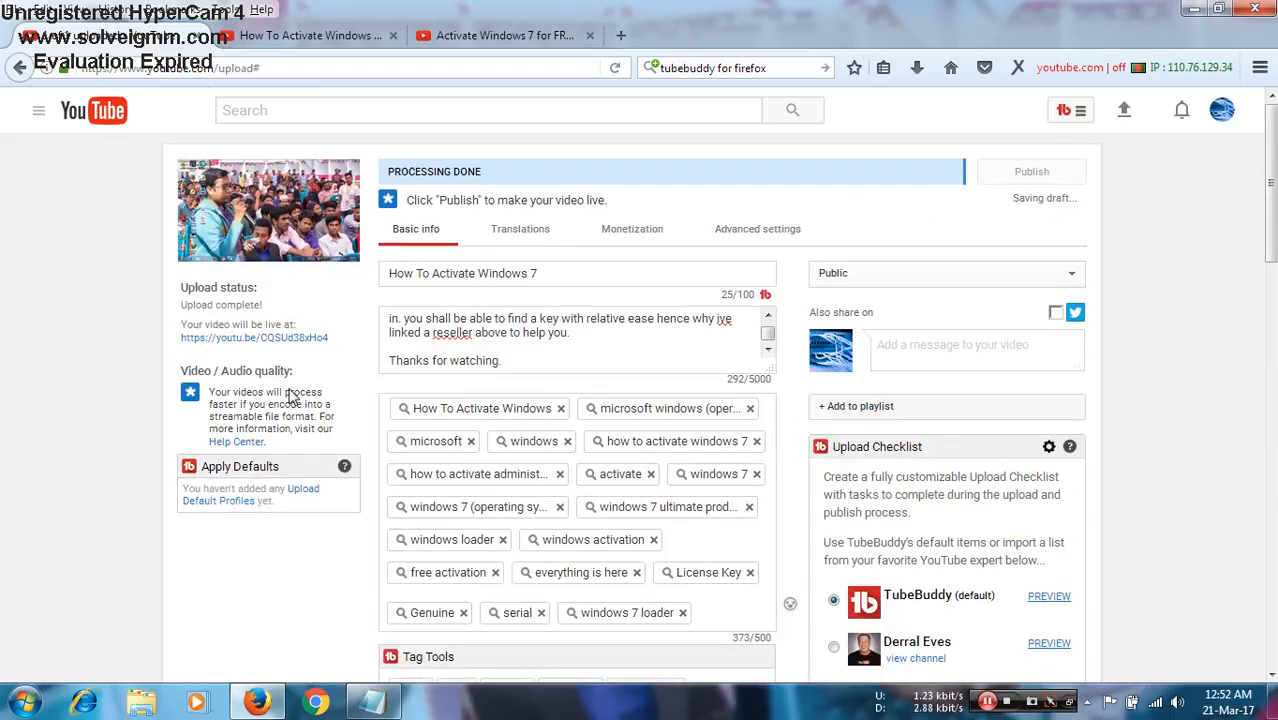
scroll(234, 495, "down", 3)
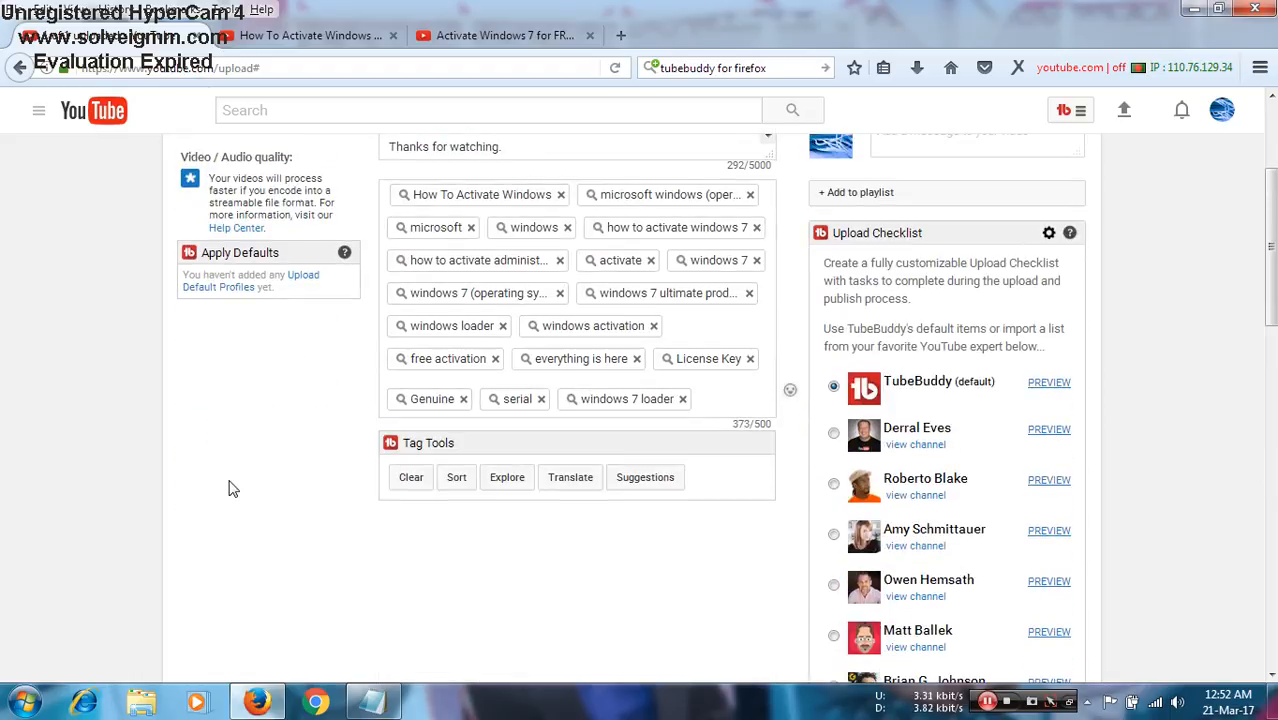
scroll(228, 488, "up", 2)
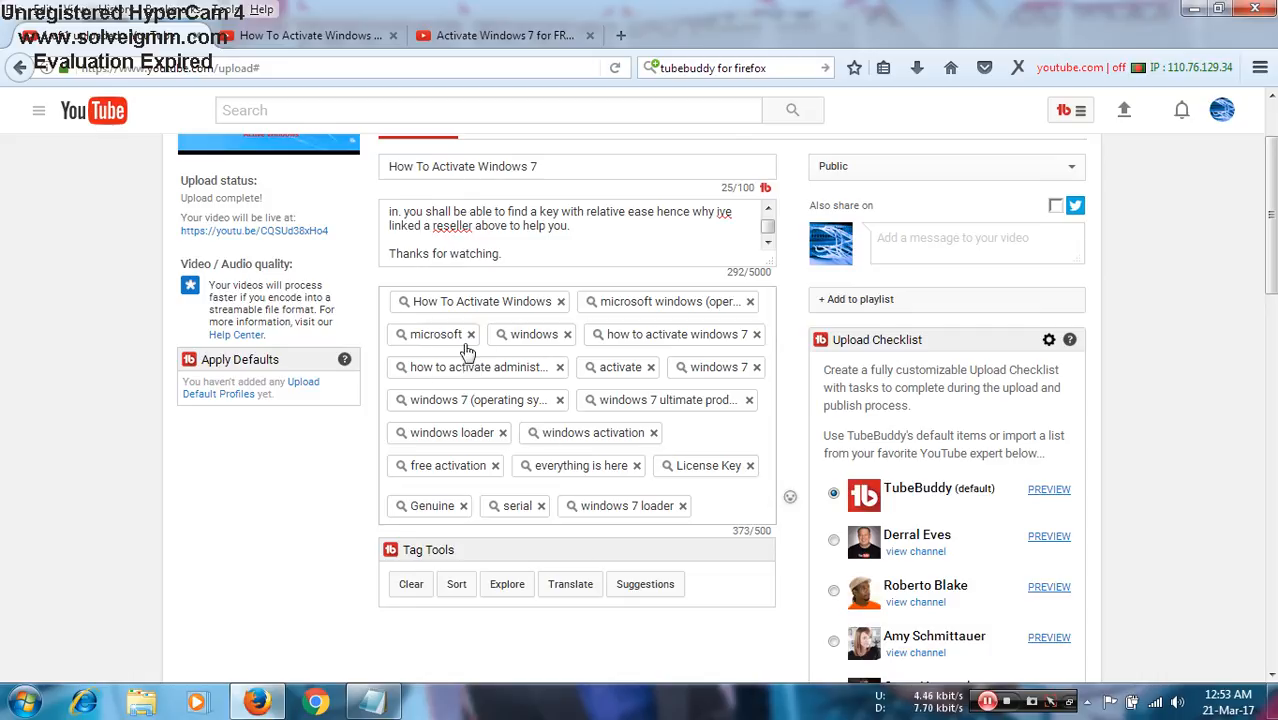
left_click(500, 35)
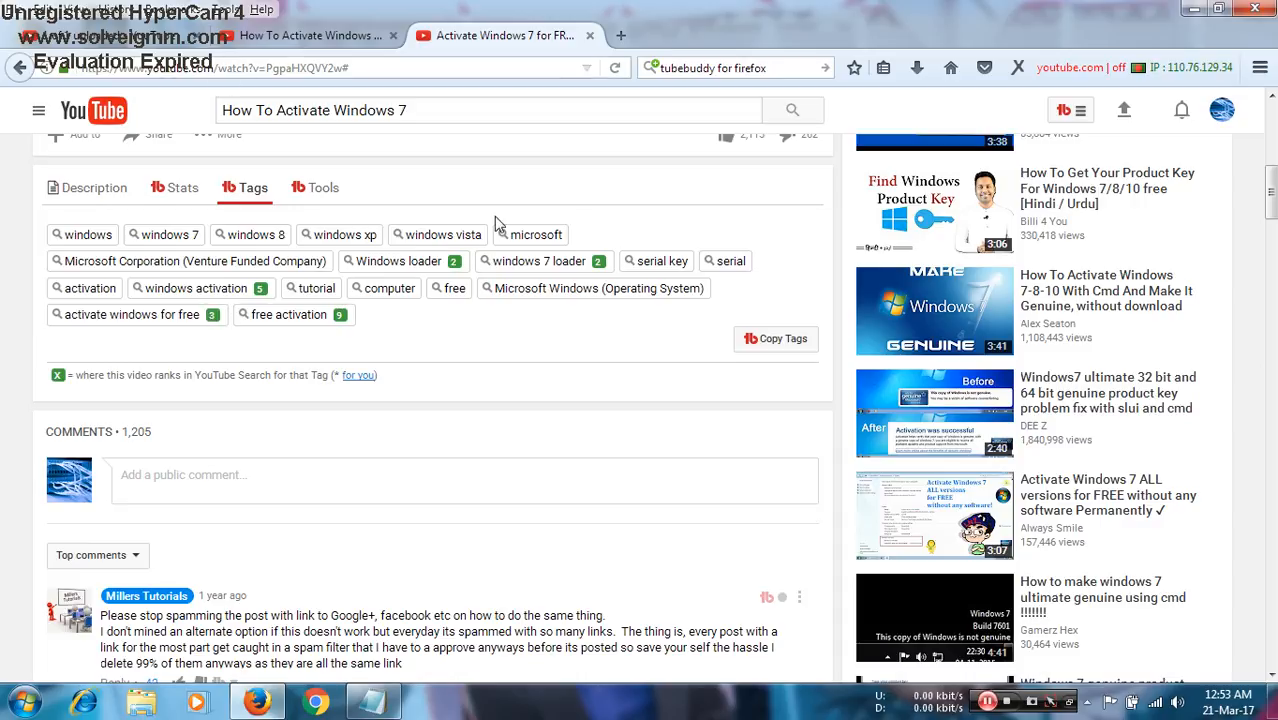
scroll(505, 295, "up", 6)
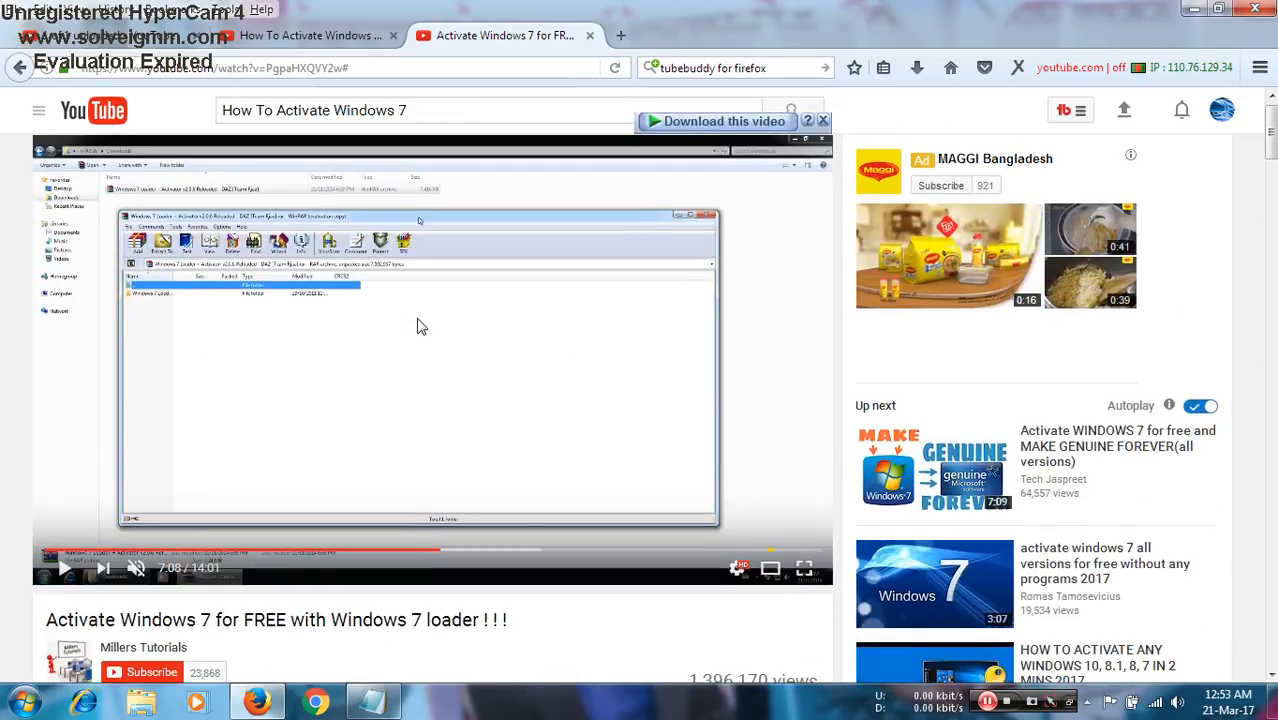
scroll(168, 383, "down", 2)
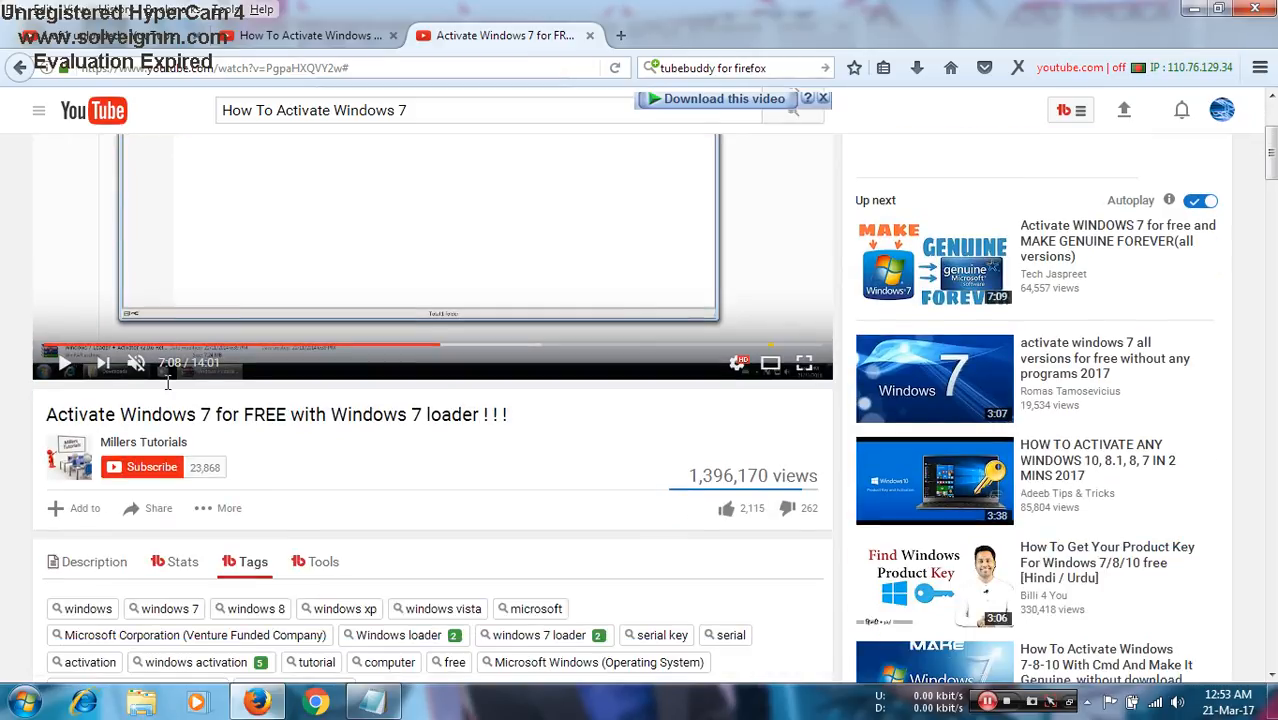
left_click(104, 40)
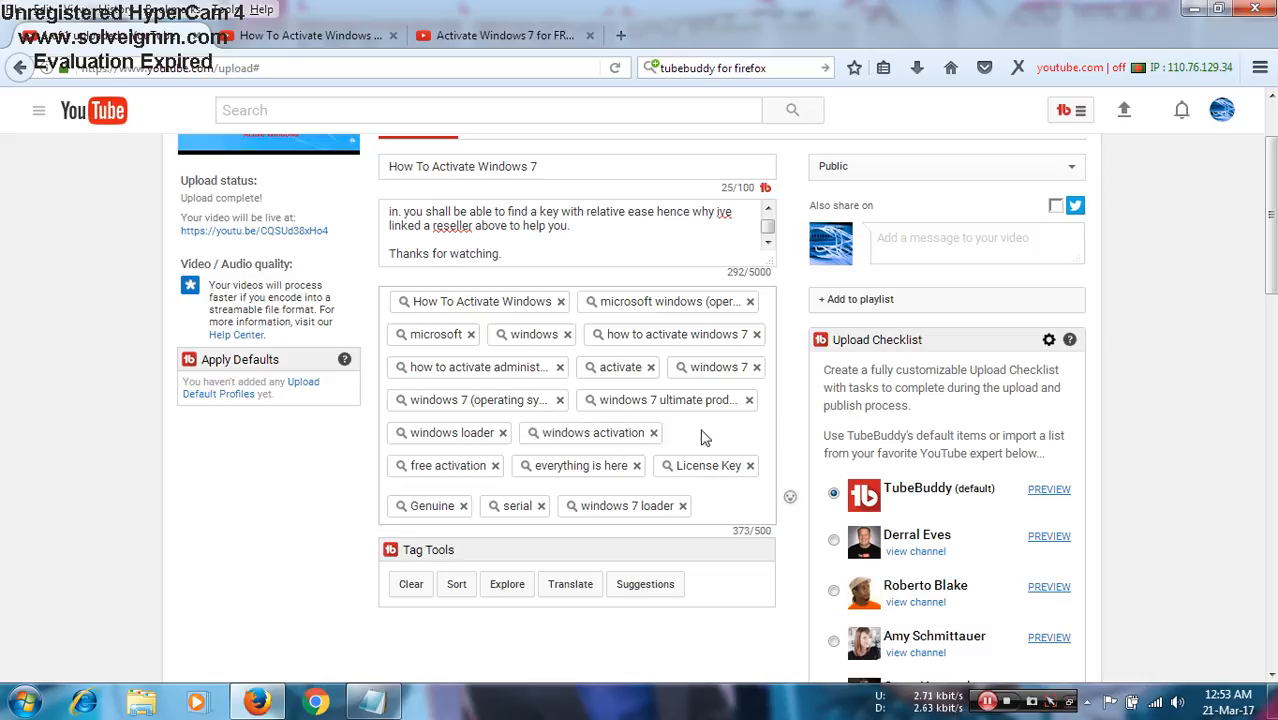
scroll(310, 494, "down", 4)
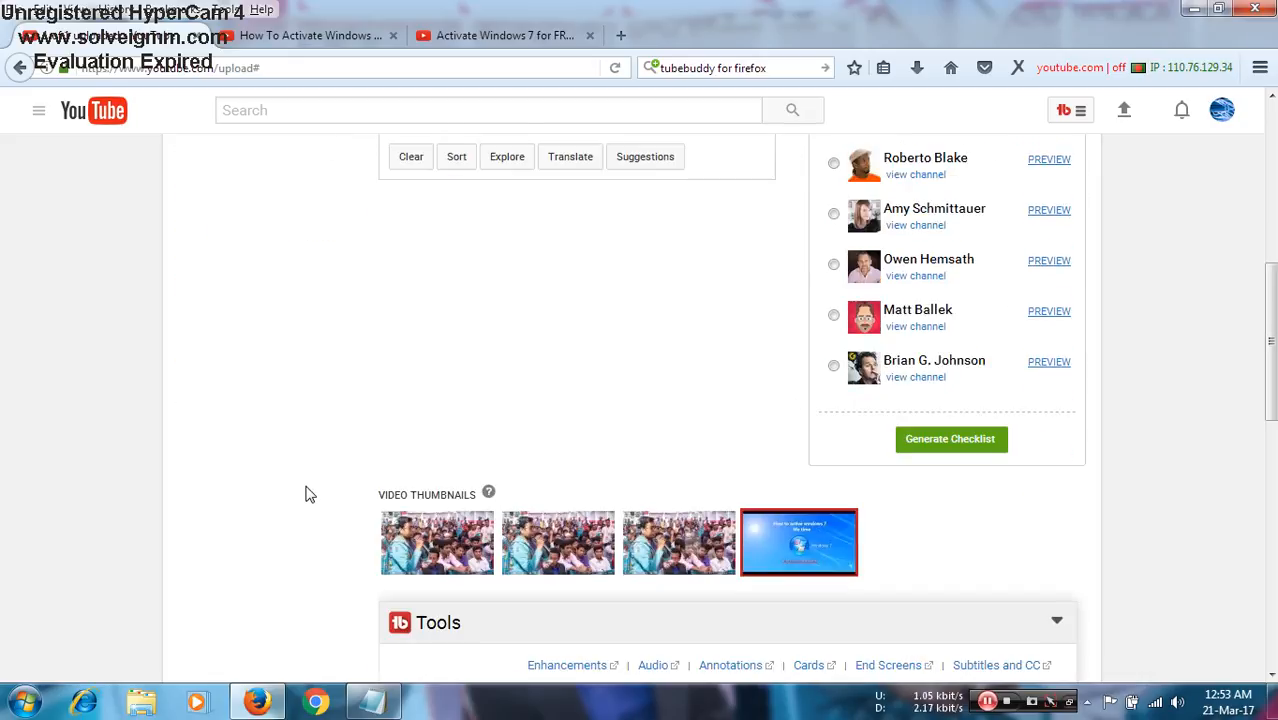
scroll(305, 491, "up", 5)
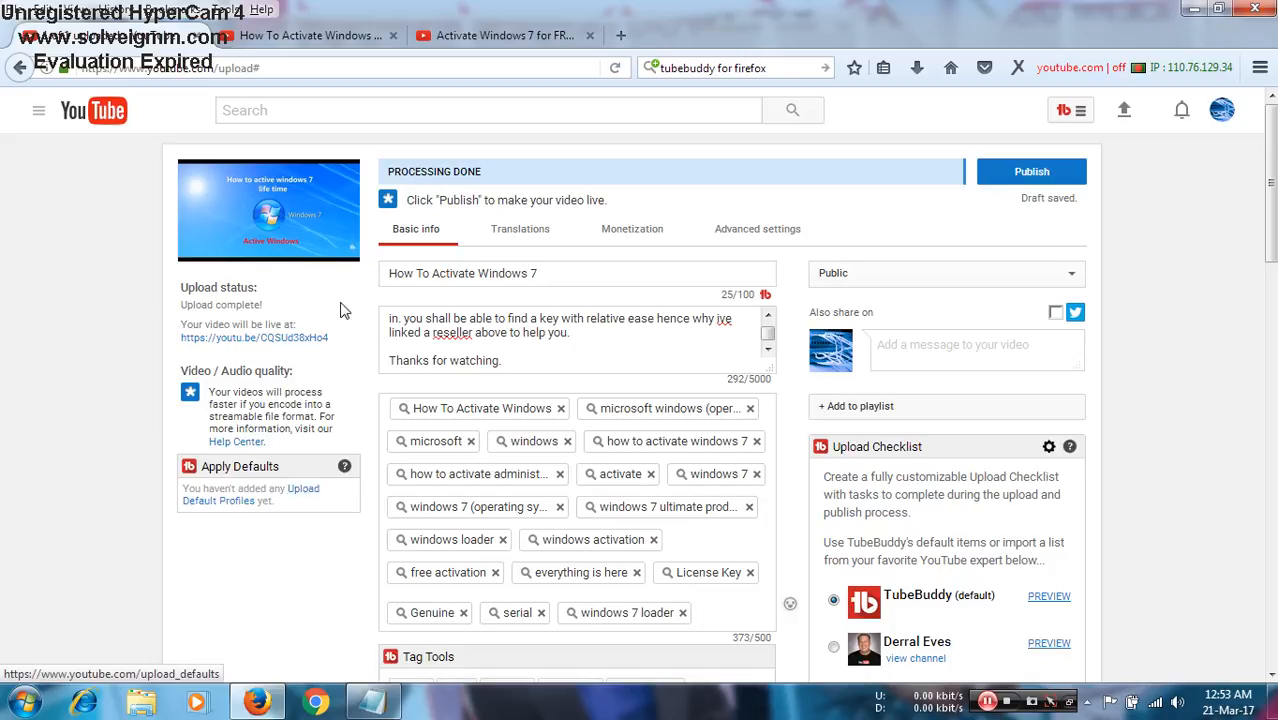
- Publish the "How To Activate Windows 7" video and look over the share and post-publish options
left_click(1037, 175)
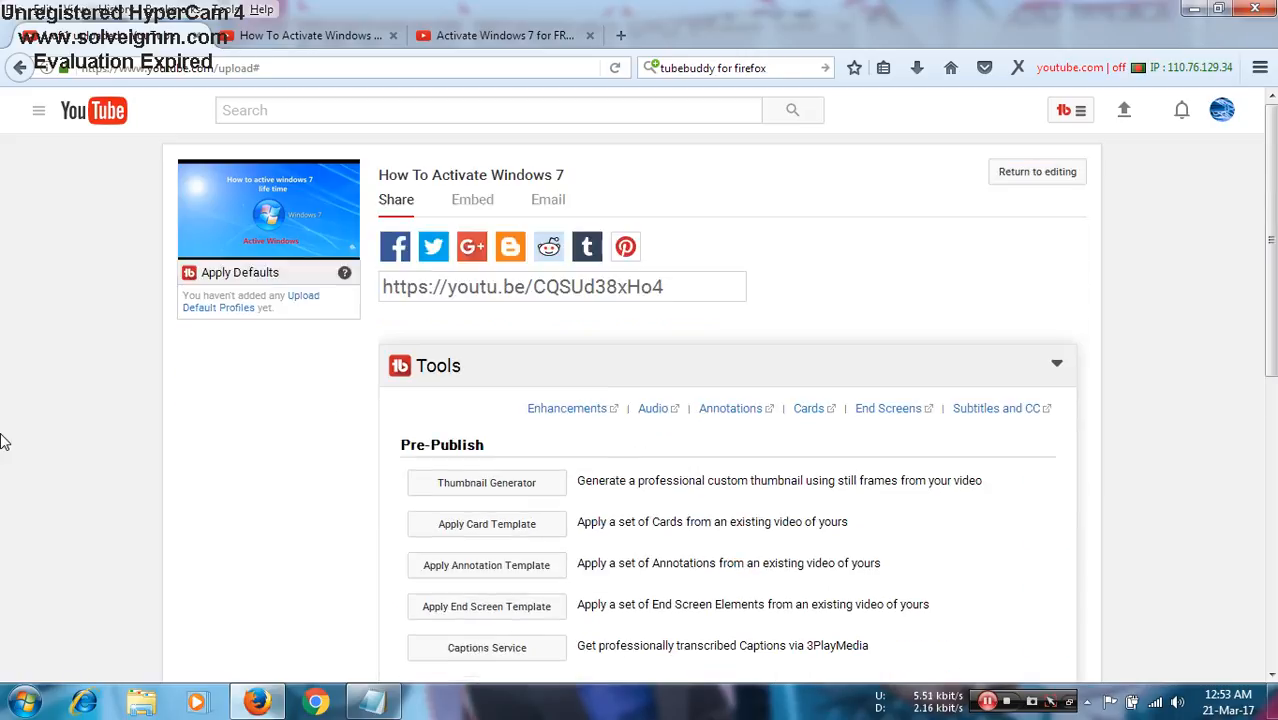
scroll(3, 441, "down", 4)
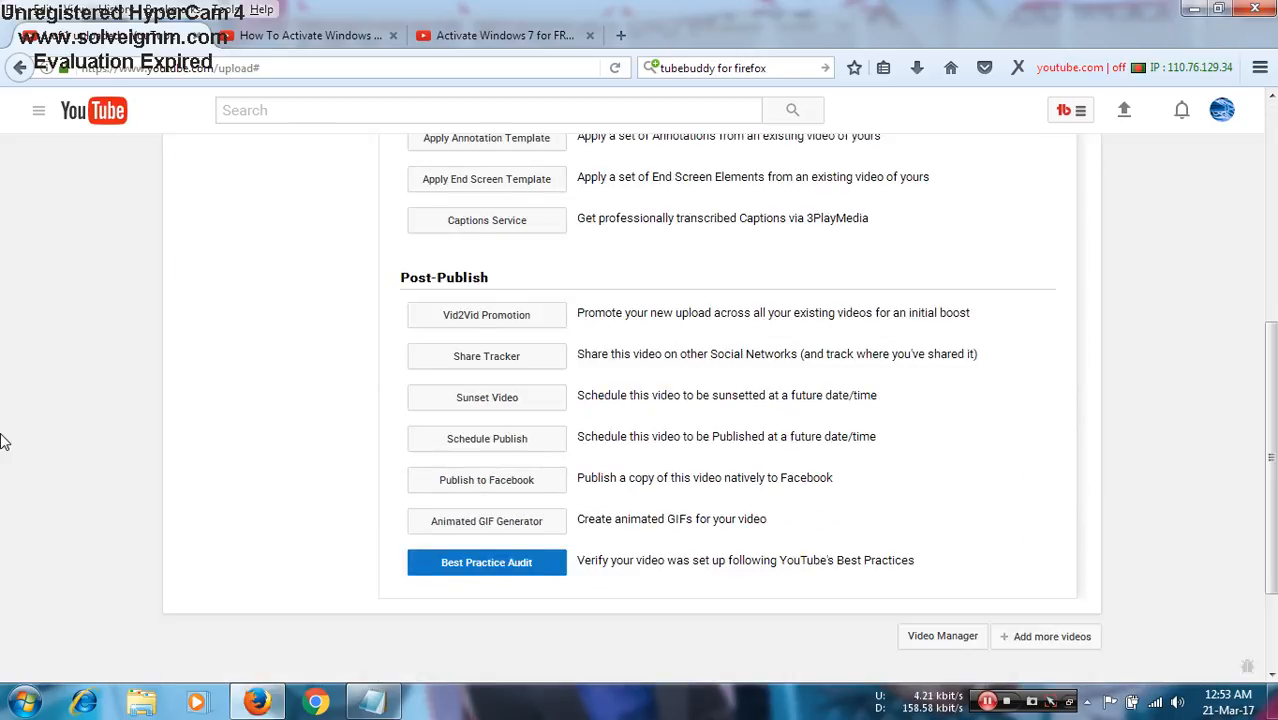
scroll(3, 441, "up", 4)
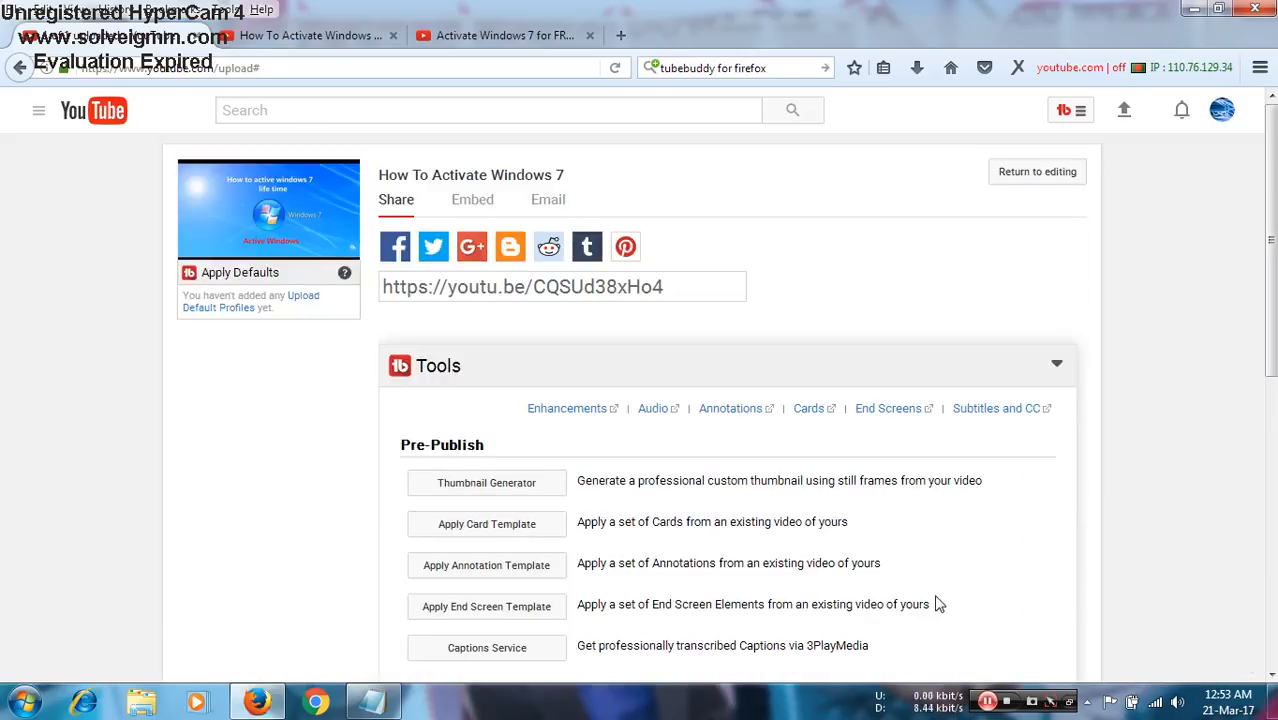